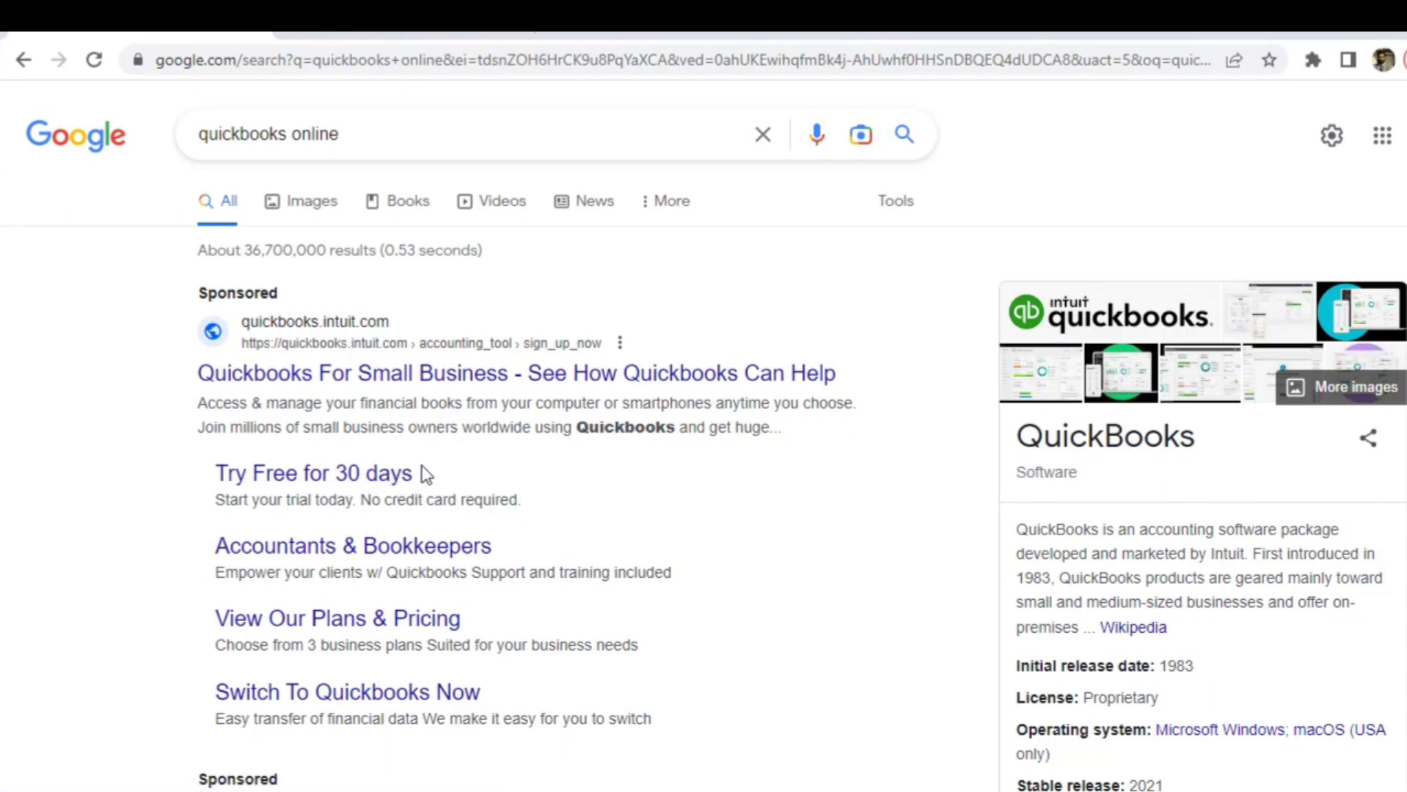
- Open the QuickBooks Online 30-day free trial page from the sponsored Google result
{"action": "left_click", "coordinate": [374, 475]}
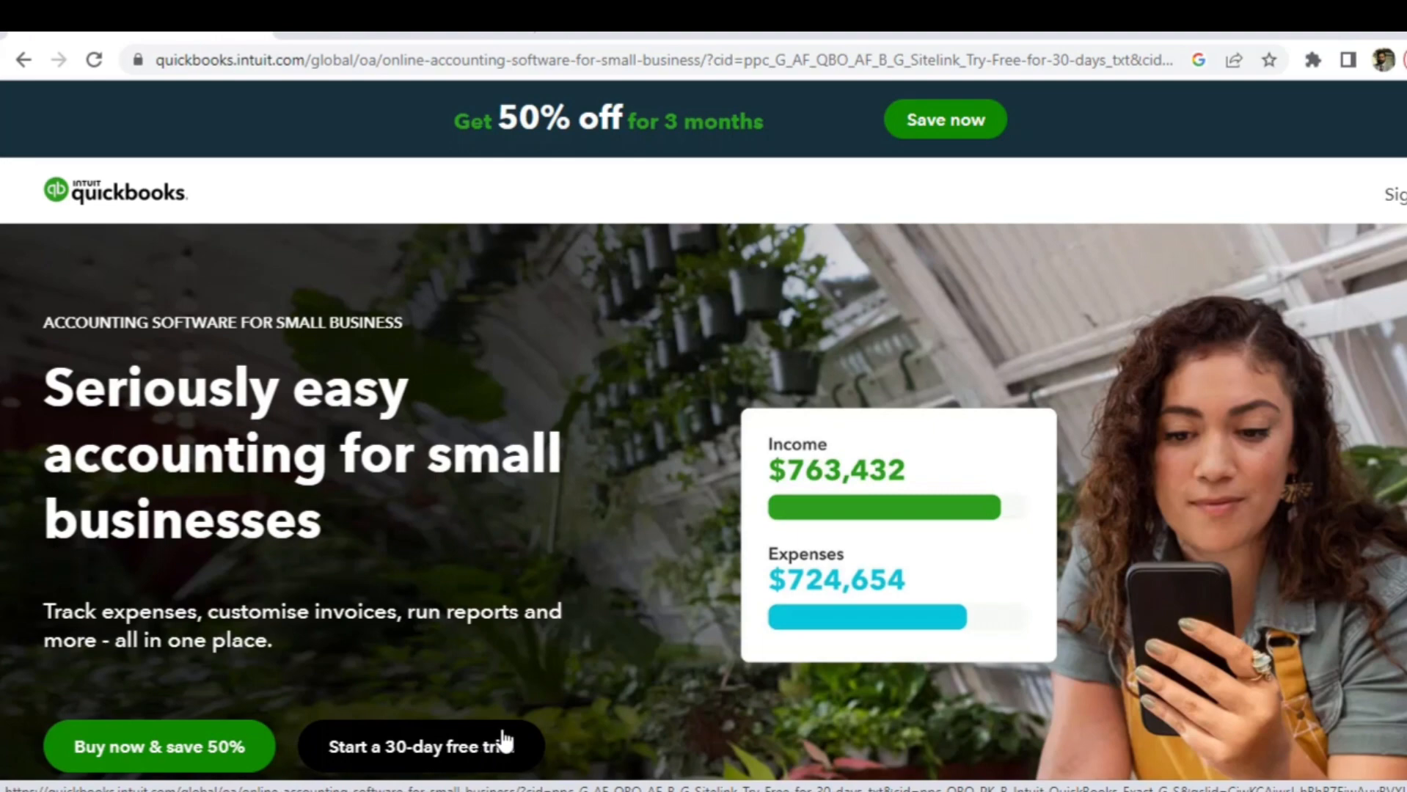
- Compare the trial plans and pick the Plus plan's free 30-day trial
{"action": "left_click", "coordinate": [458, 747]}
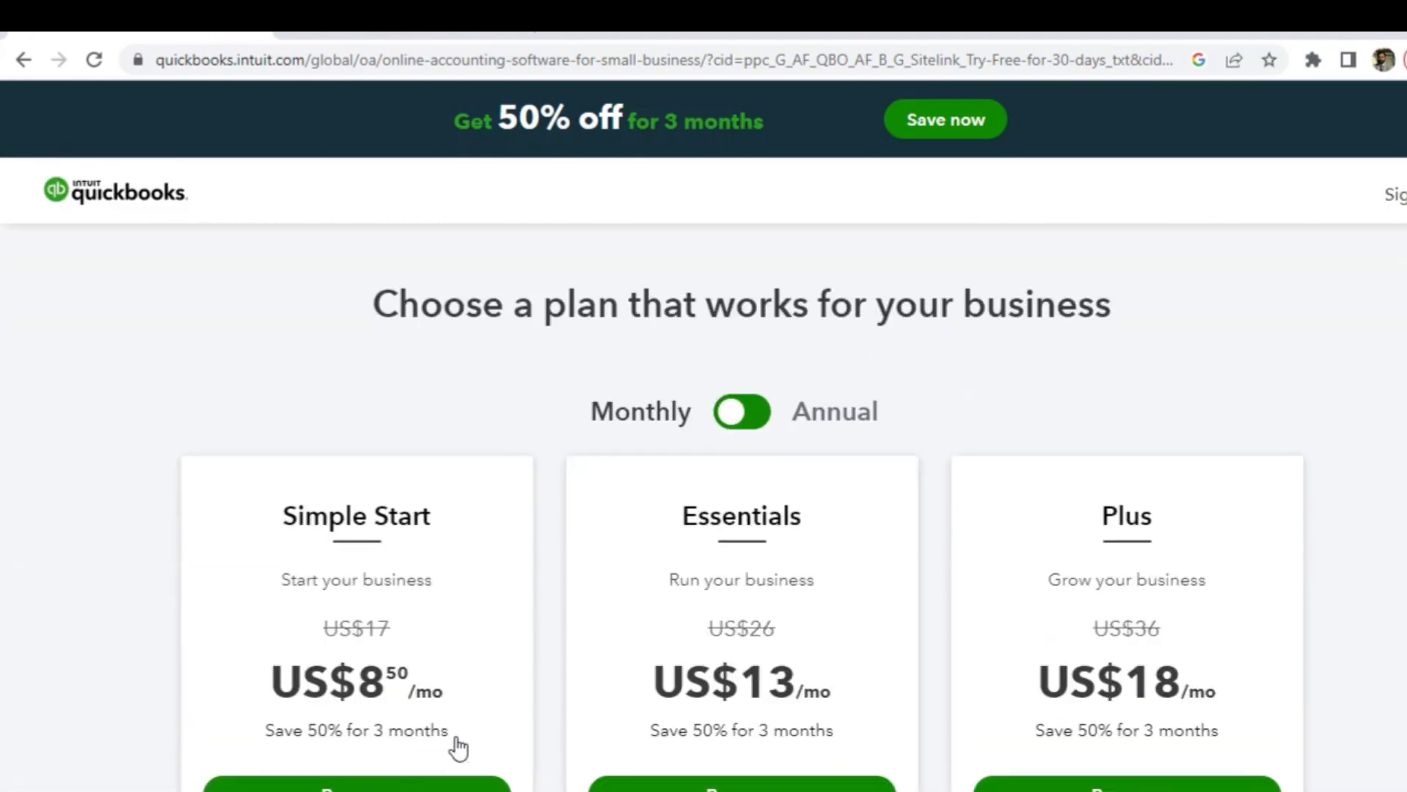
{"action": "scroll", "coordinate": [459, 747], "scroll_direction": "down", "scroll_amount": 1}
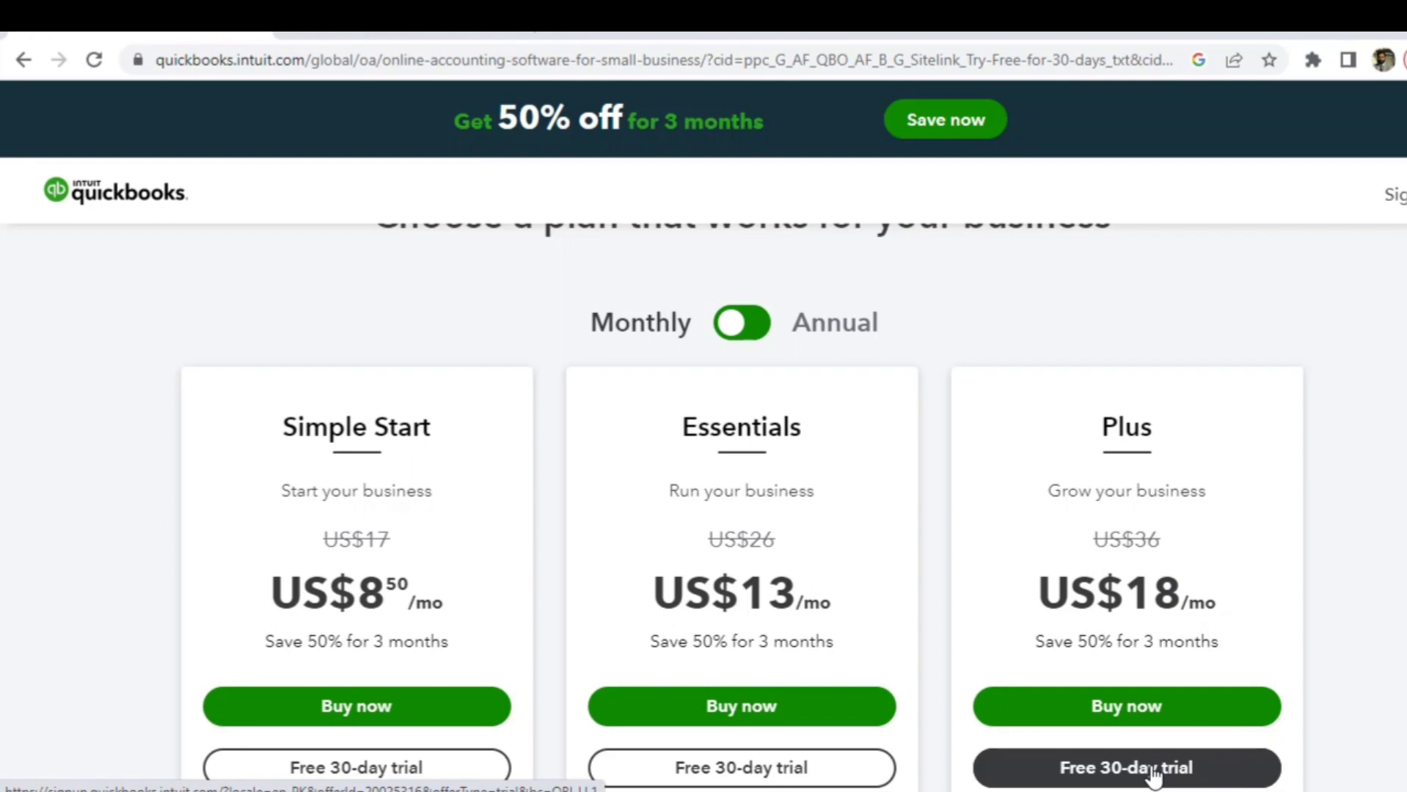
{"action": "scroll", "coordinate": [1153, 776], "scroll_direction": "down", "scroll_amount": 5}
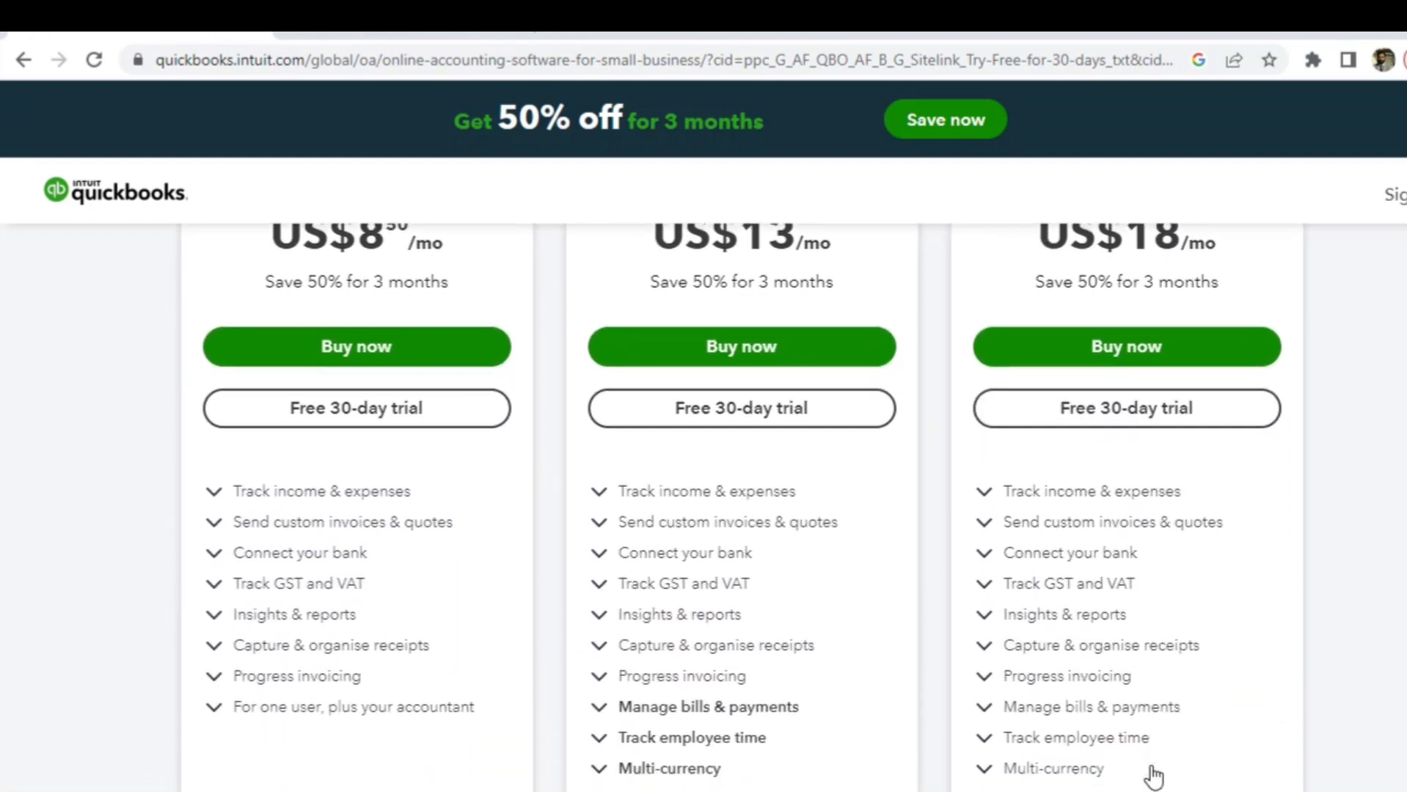
{"action": "scroll", "coordinate": [1153, 776], "scroll_direction": "down", "scroll_amount": 3}
{"action": "scroll", "coordinate": [1153, 776], "scroll_direction": "up", "scroll_amount": 1}
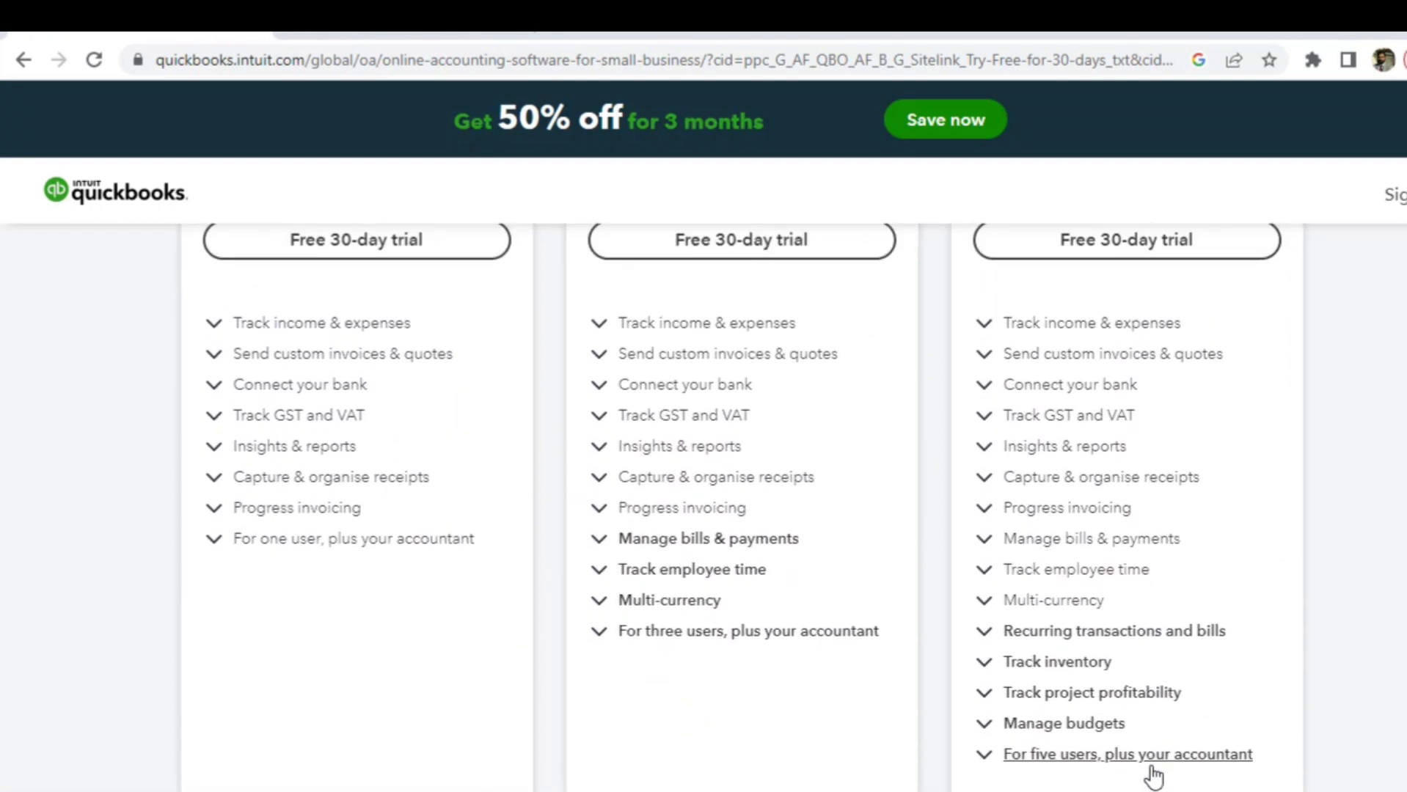
{"action": "scroll", "coordinate": [1153, 776], "scroll_direction": "up", "scroll_amount": 5}
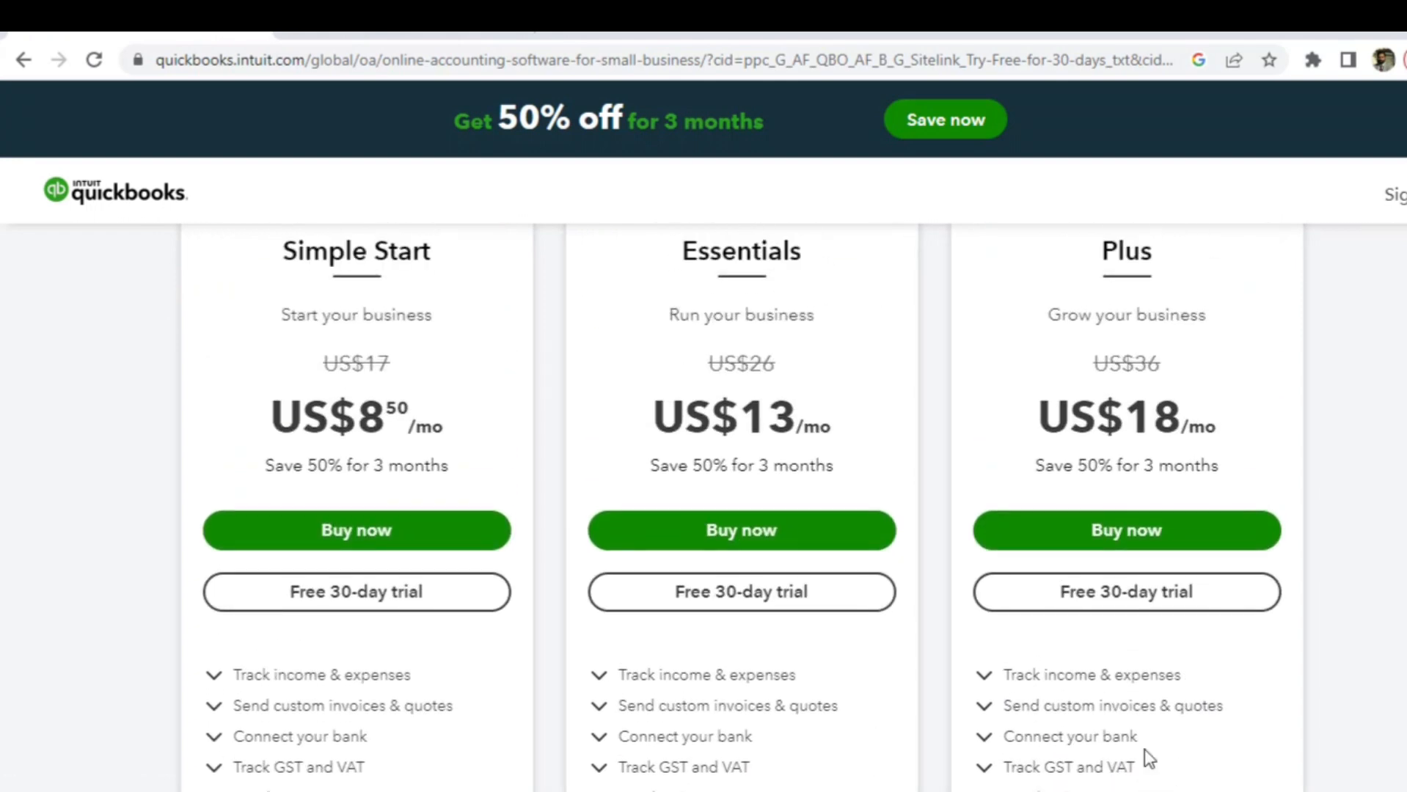
{"action": "left_click", "coordinate": [1128, 602]}
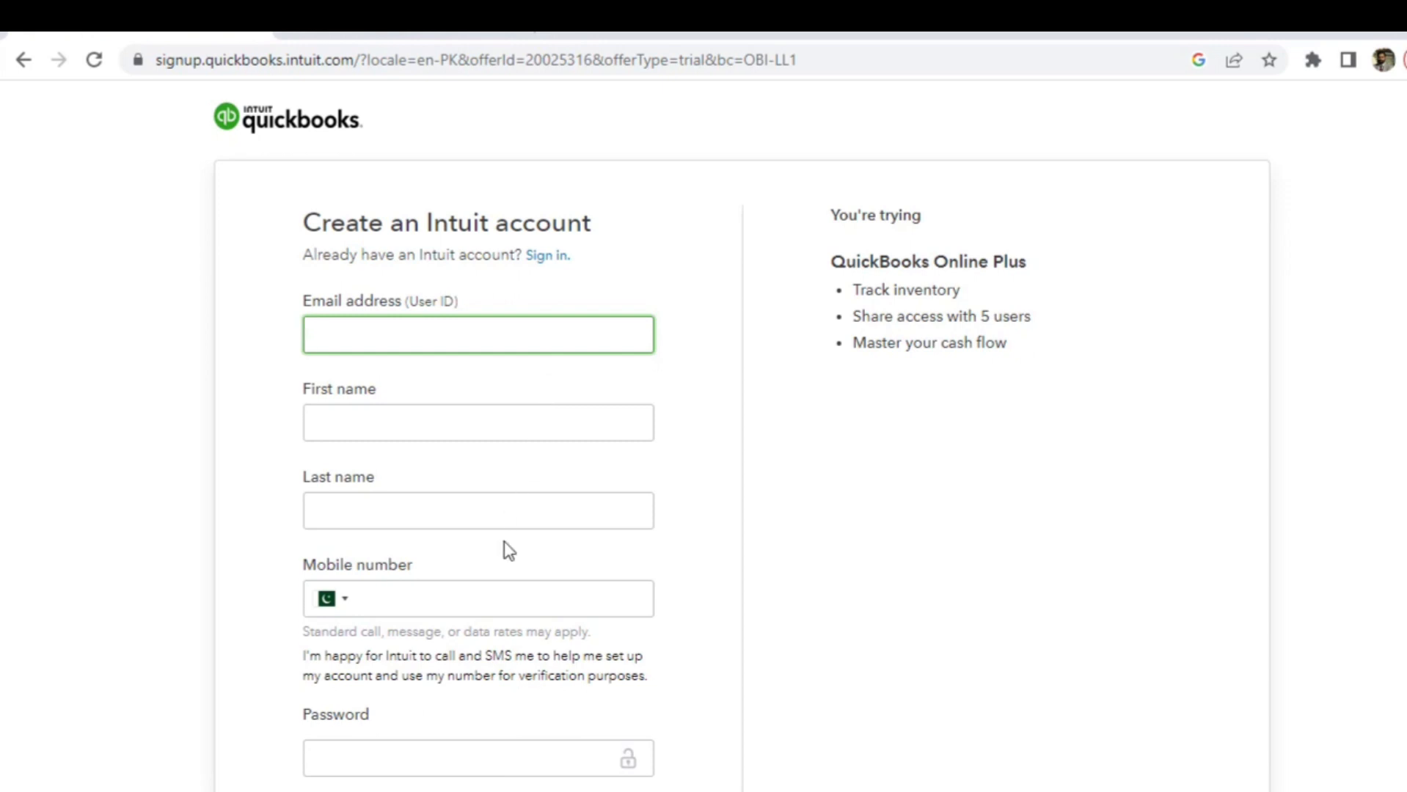
- Enter the user's e-mail address, first name and last name on the Intuit sign-up form
{"action": "left_click", "coordinate": [700, 553]}
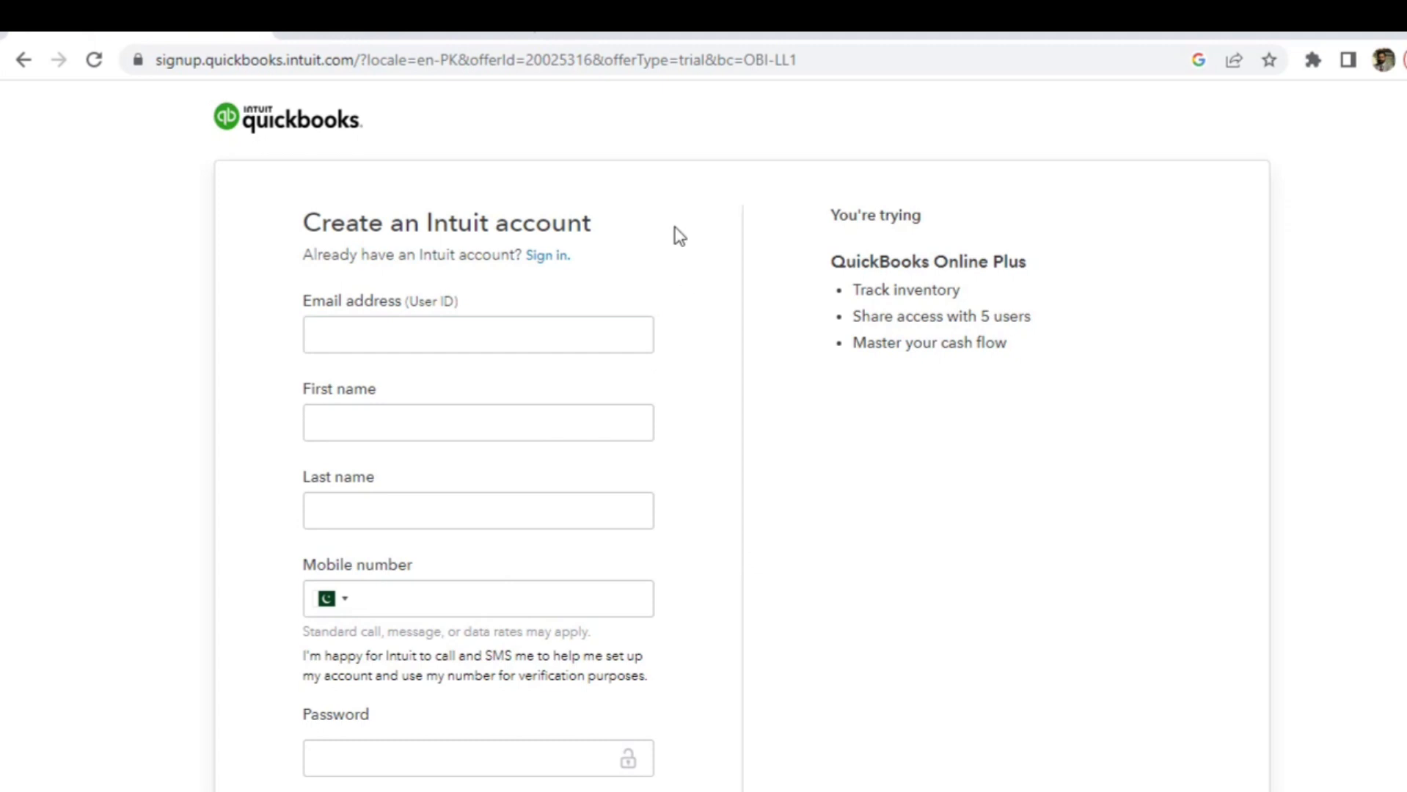
{"action": "left_click", "coordinate": [419, 336]}
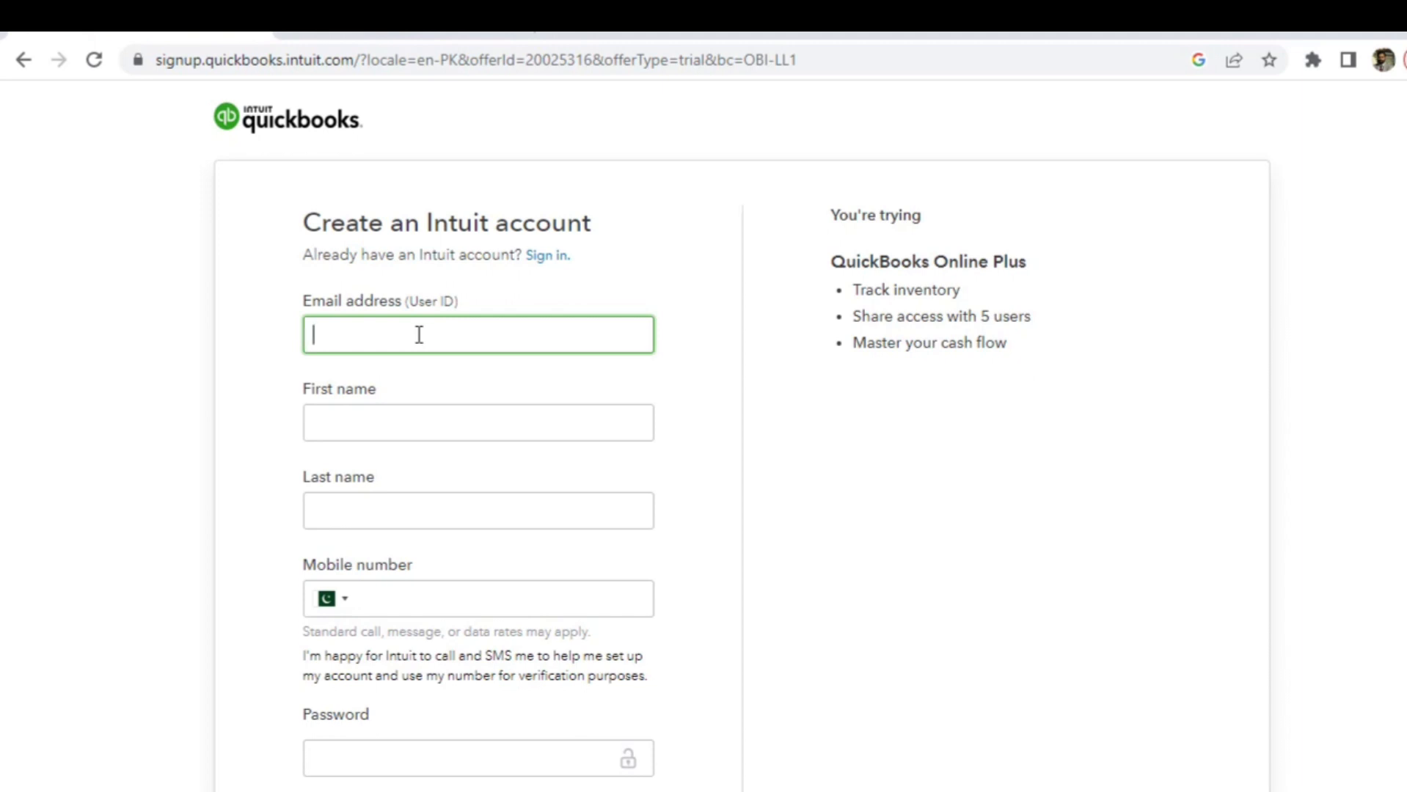
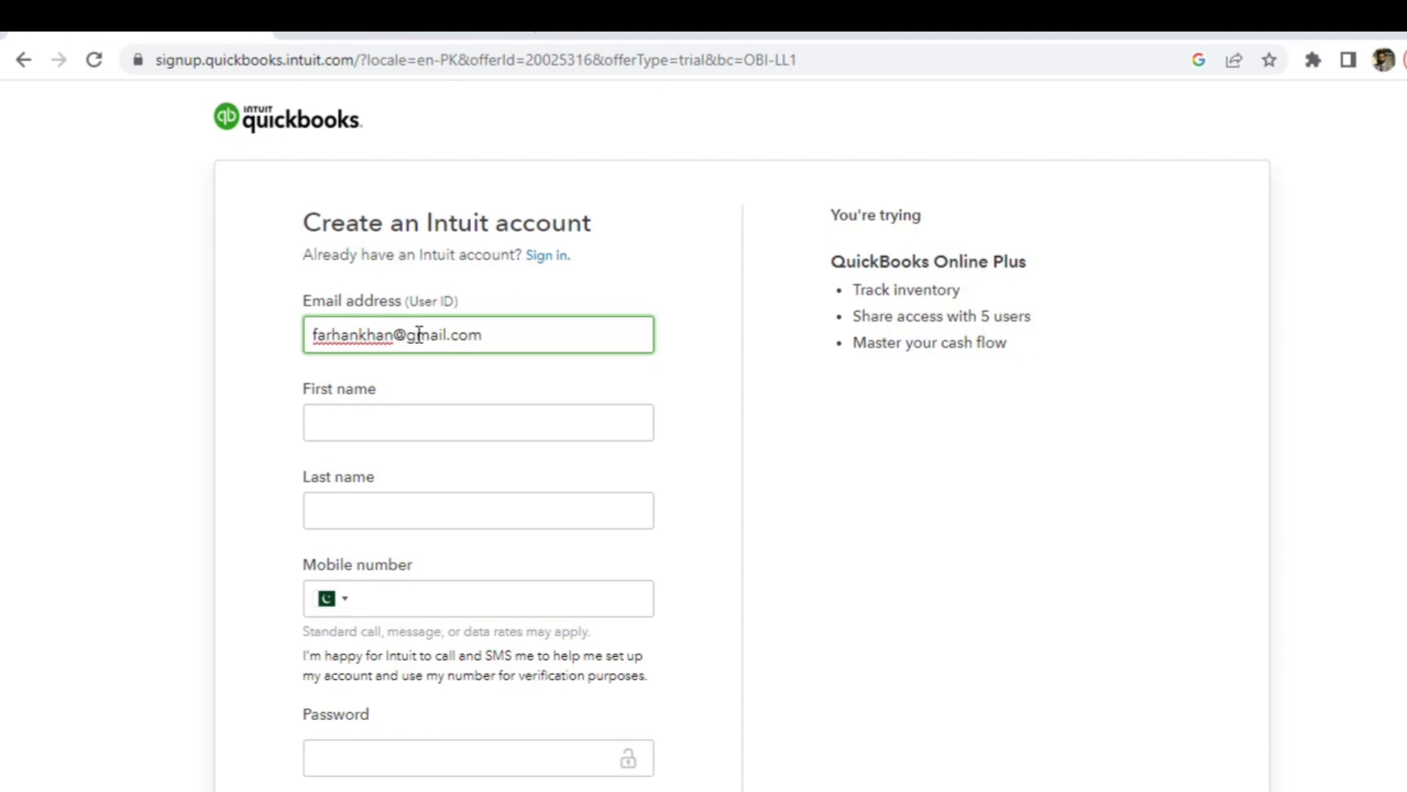
{"action": "key", "text": "Tab"}
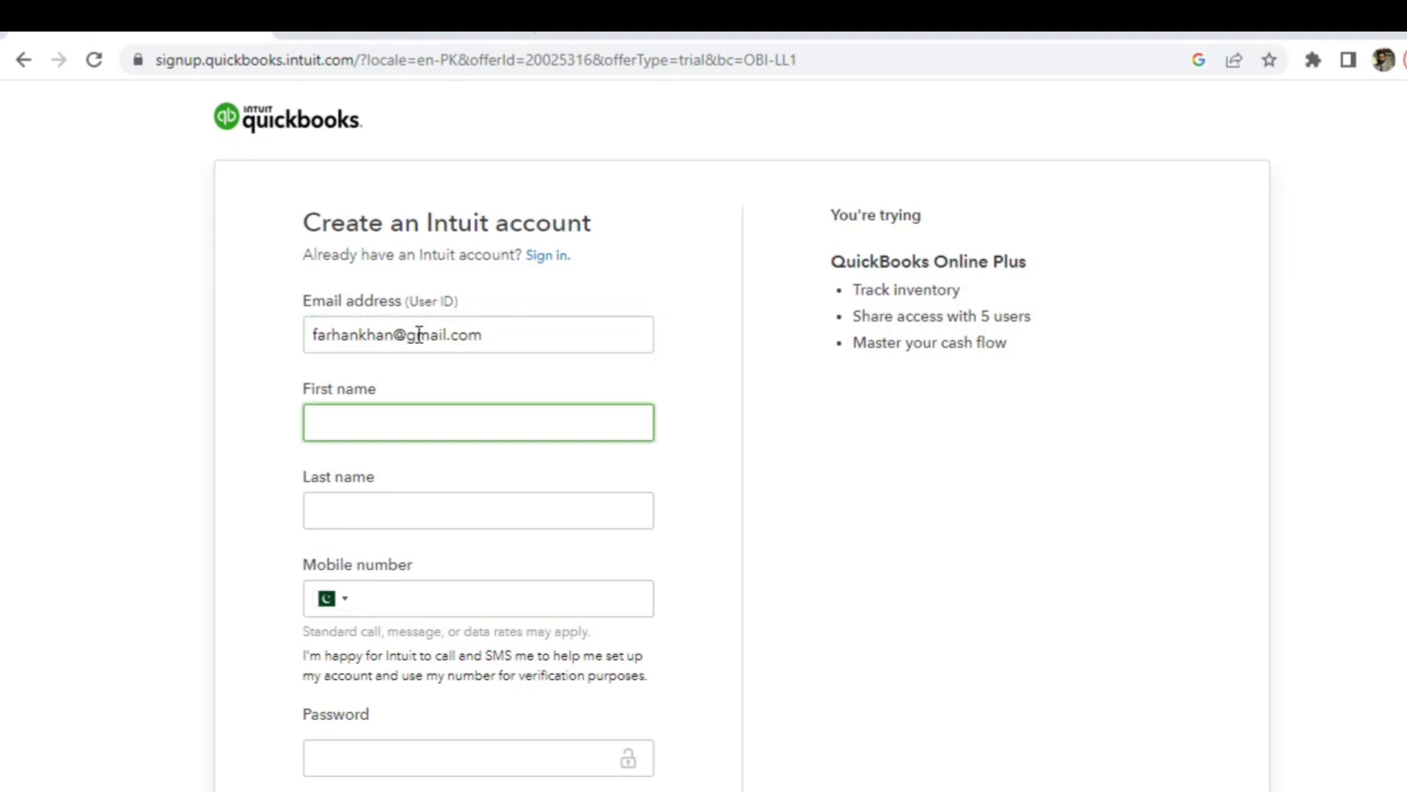
{"action": "key", "text": "Tab"}
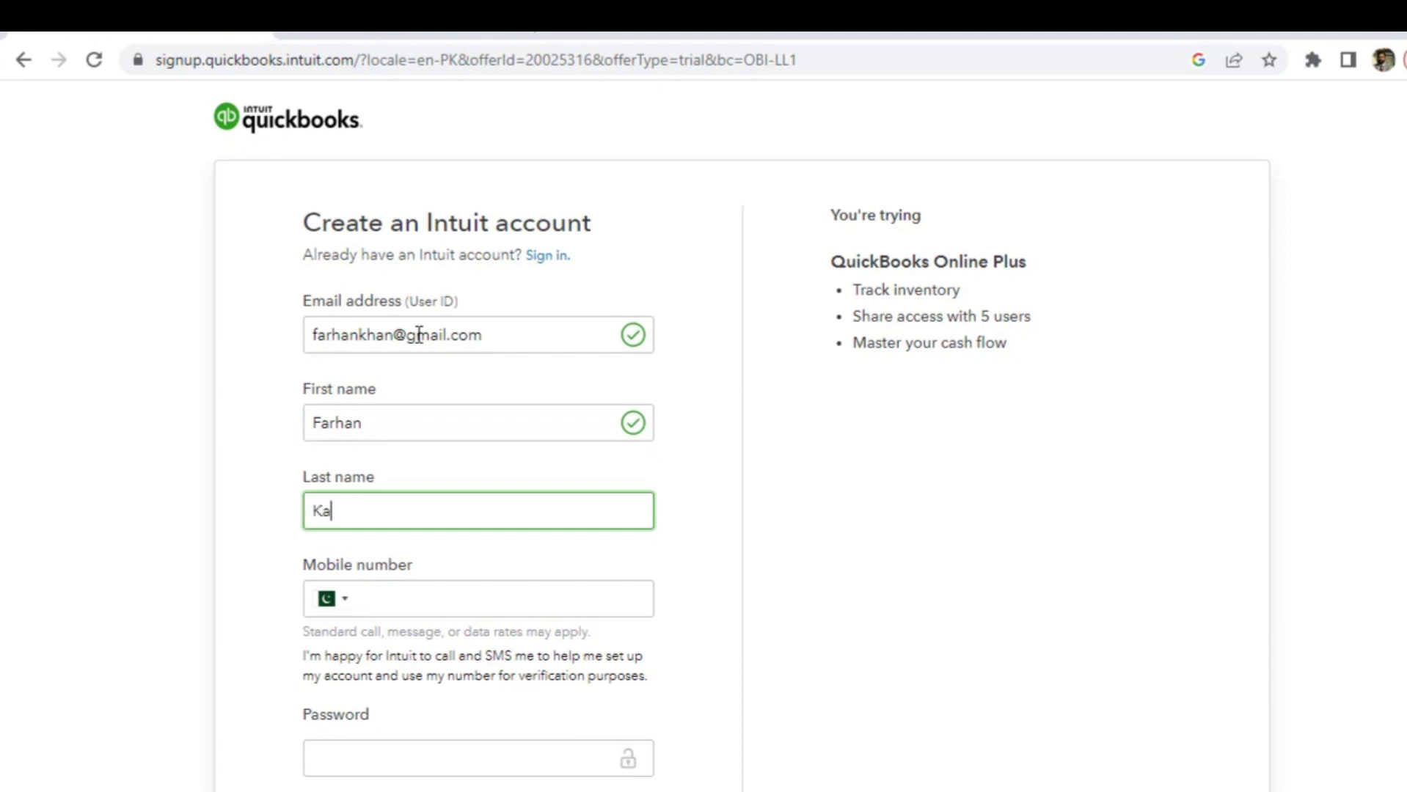
{"action": "type", "text": "han"}
- Fill in the user's mobile number and type the account password
{"action": "left_click", "coordinate": [398, 594]}
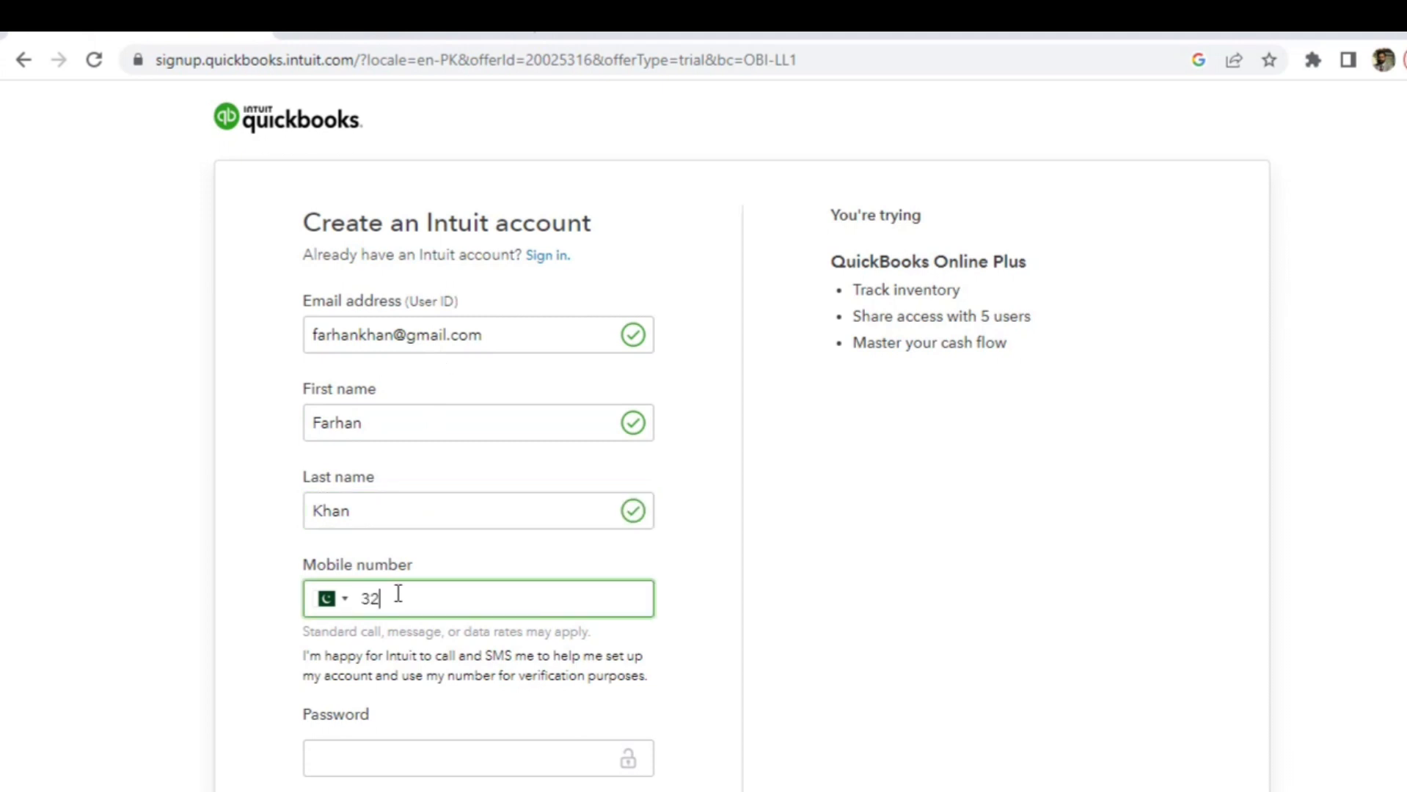
{"action": "left_click", "coordinate": [400, 598]}
{"action": "left_click", "coordinate": [493, 753]}
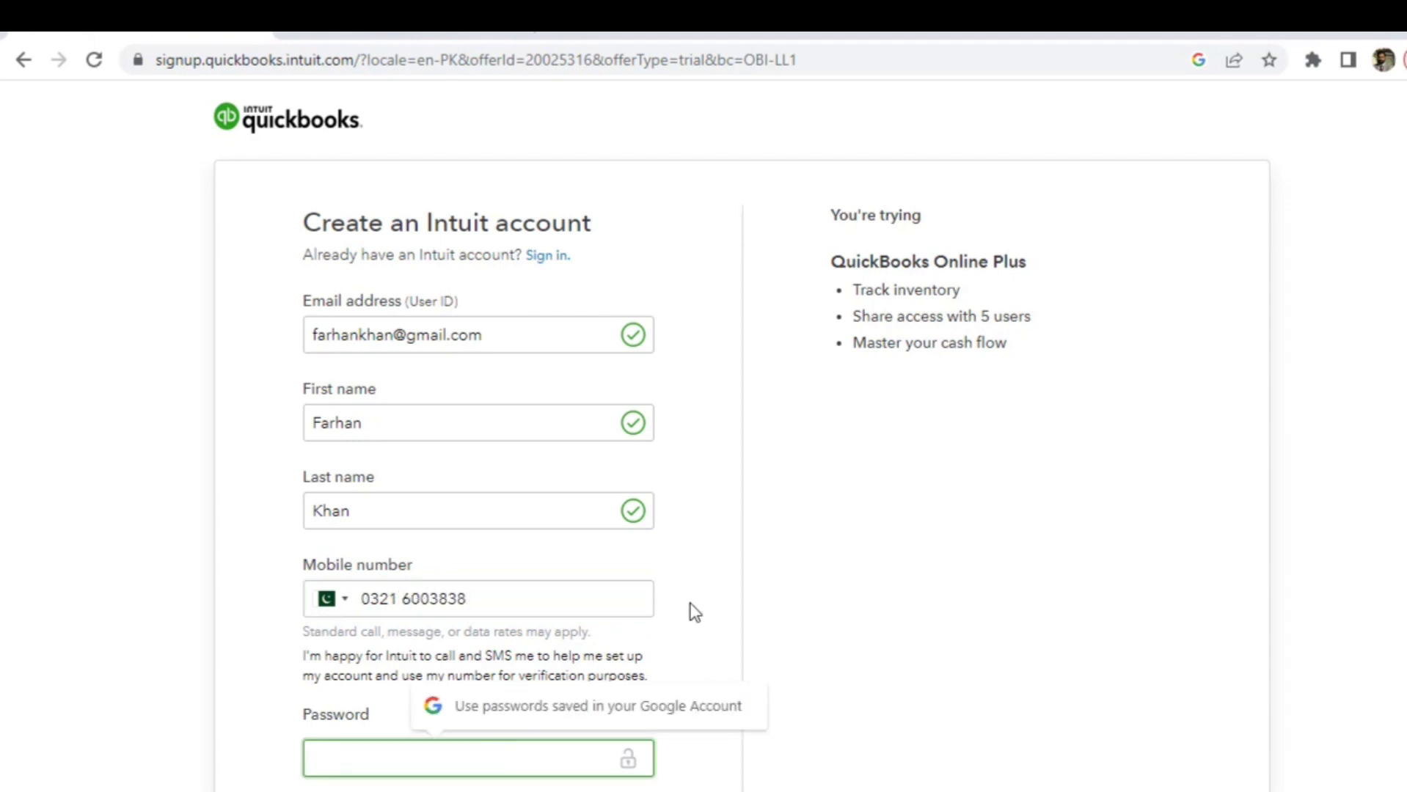
{"action": "type", "text": "••••••"}
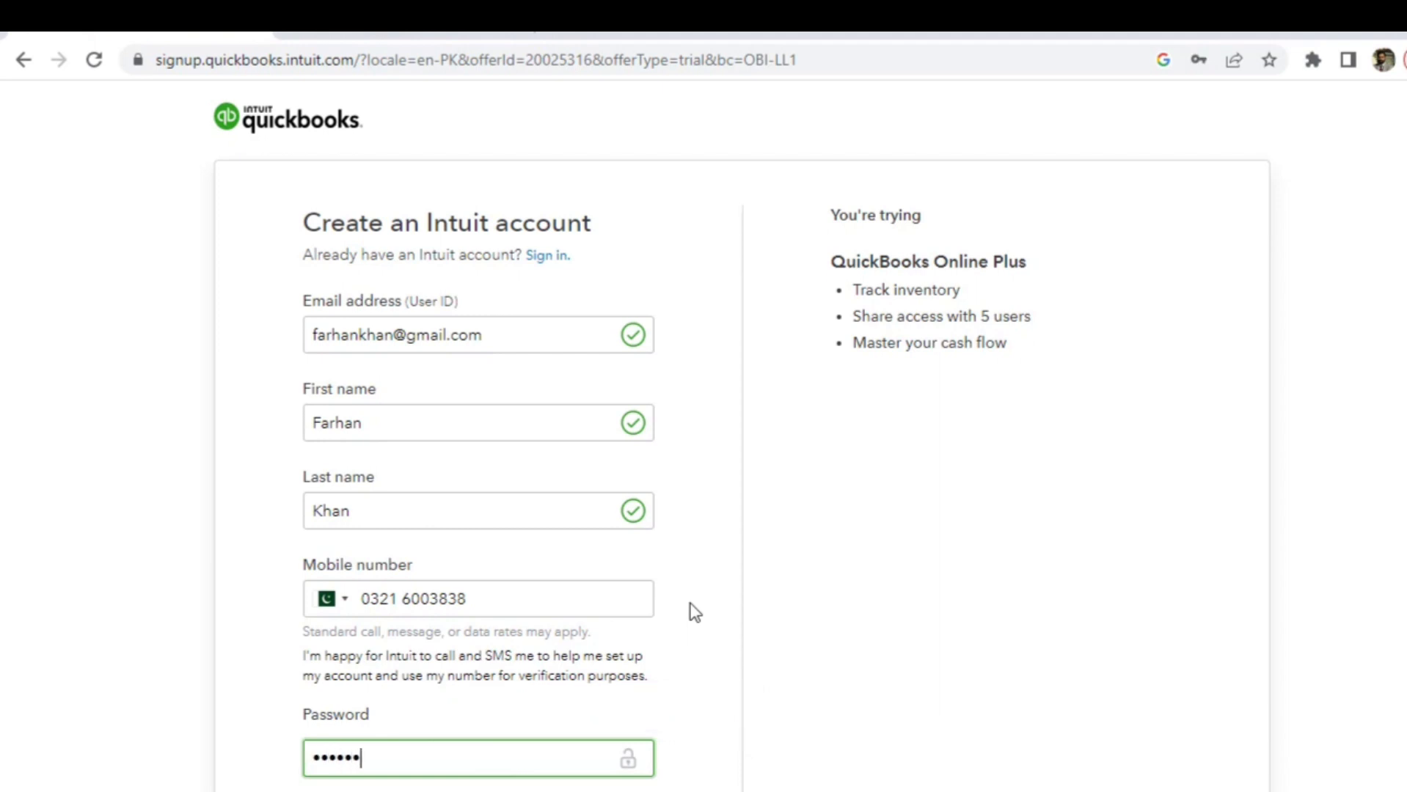
{"action": "type", "text": "•••••"}
- Confirm the password, decline marketing emails and SMS, and create the Intuit account
{"action": "key", "text": "Tab"}
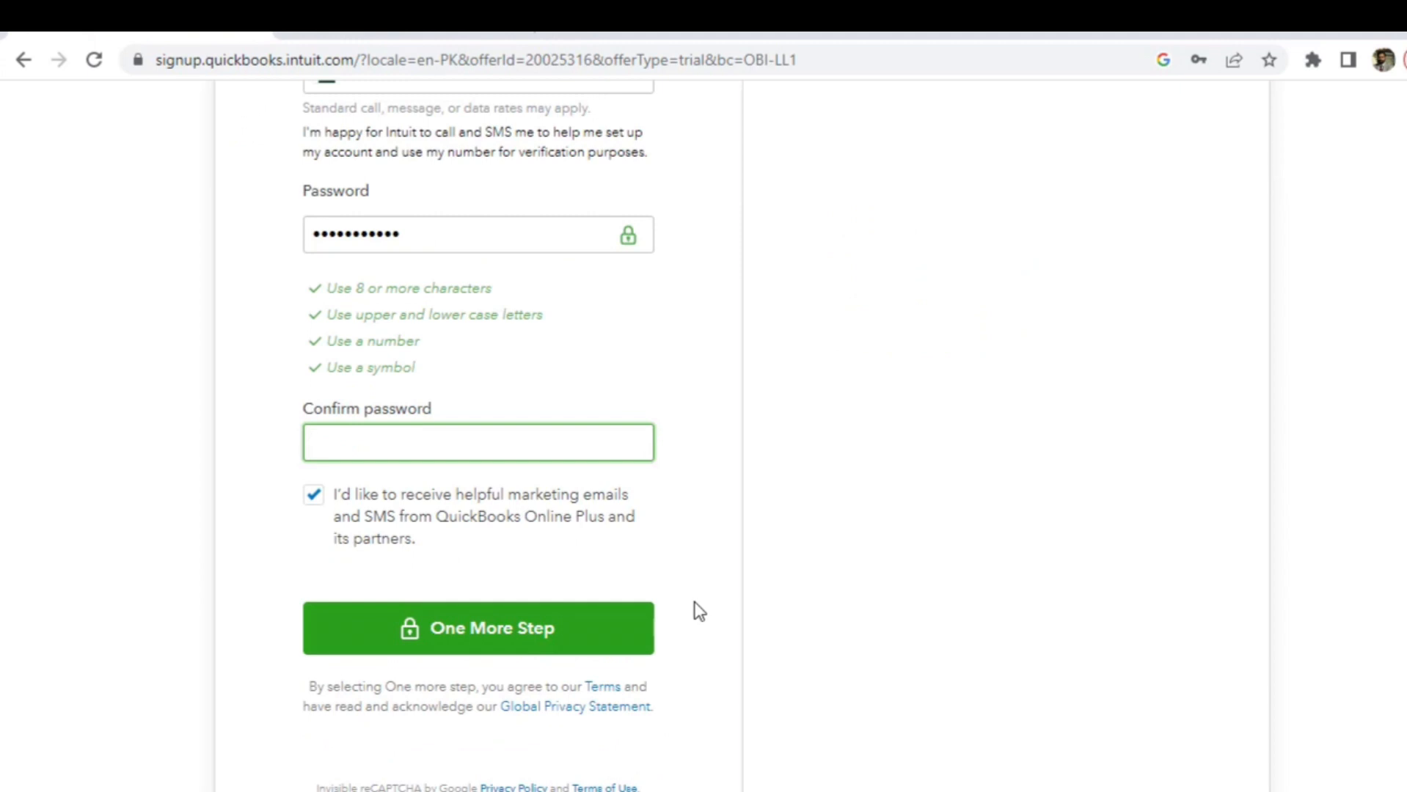
{"action": "left_click", "coordinate": [407, 443]}
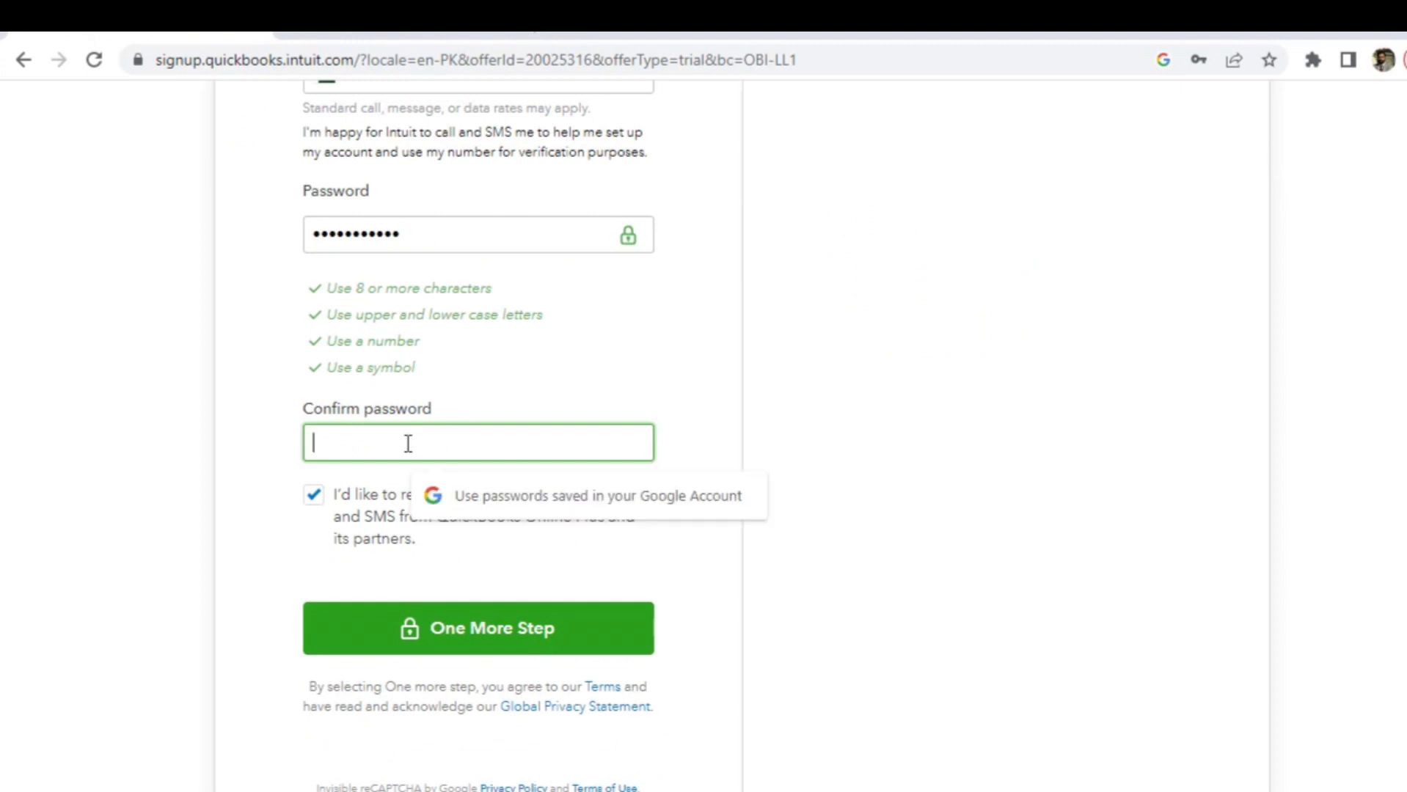
{"action": "type", "text": "••••••"}
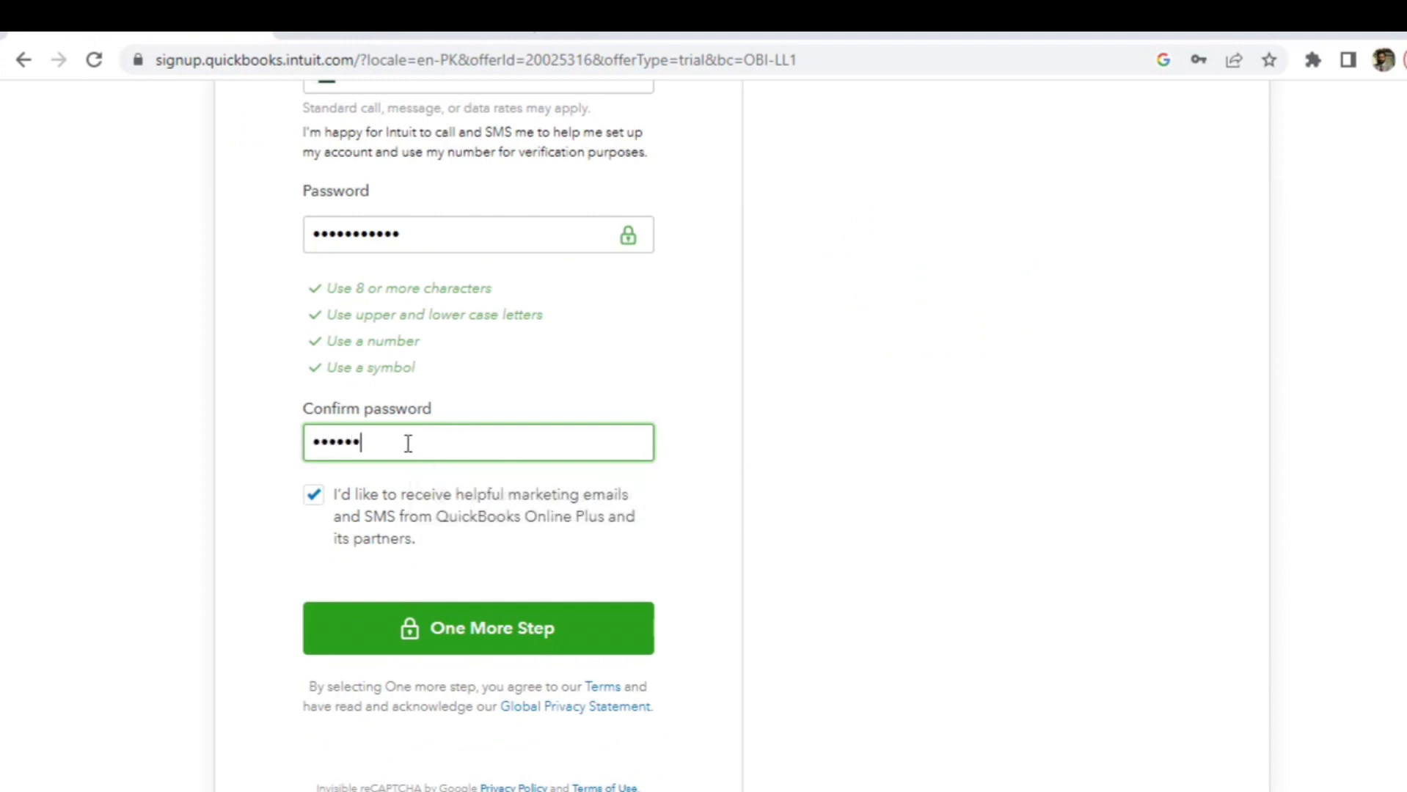
{"action": "type", "text": "•••••"}
{"action": "left_click", "coordinate": [315, 496]}
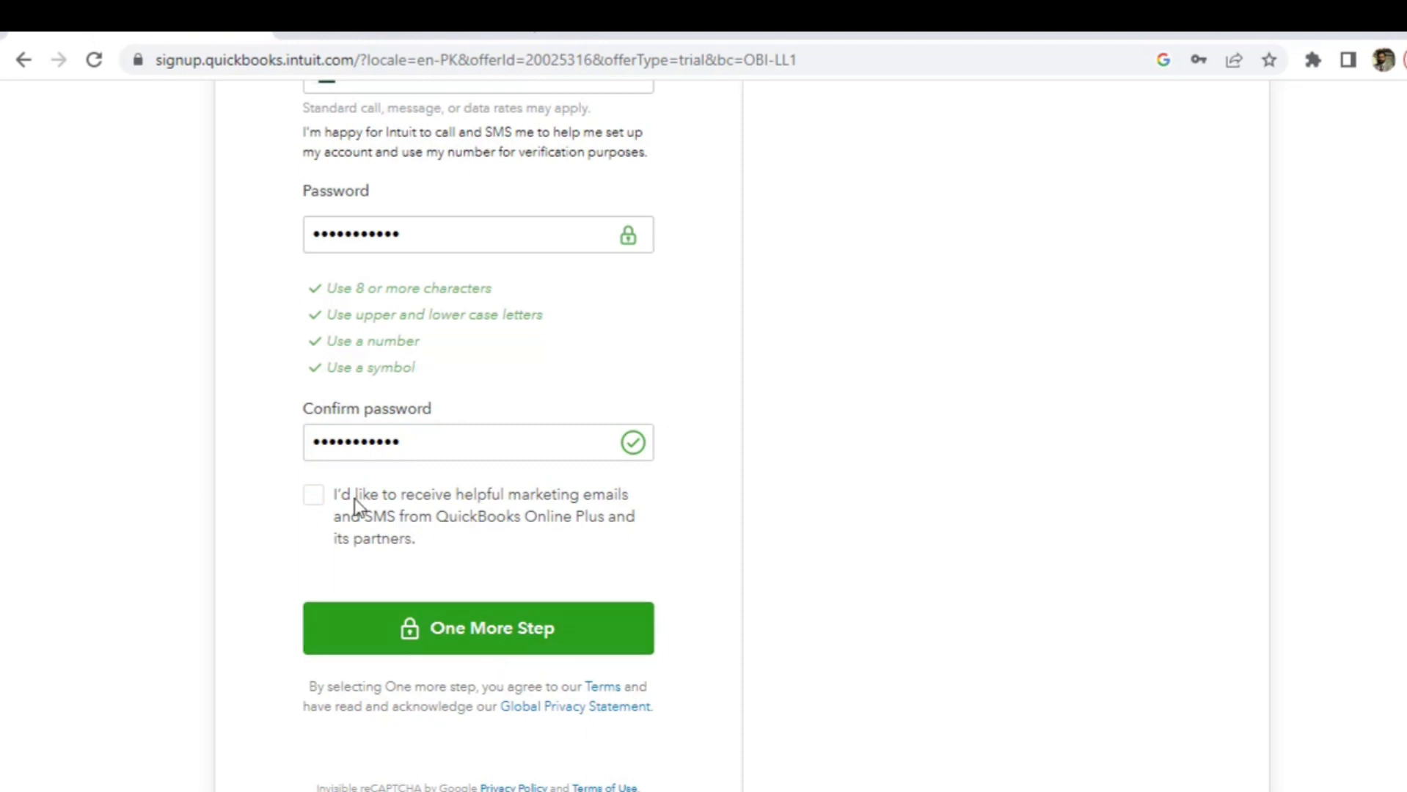
{"action": "left_click", "coordinate": [498, 630]}
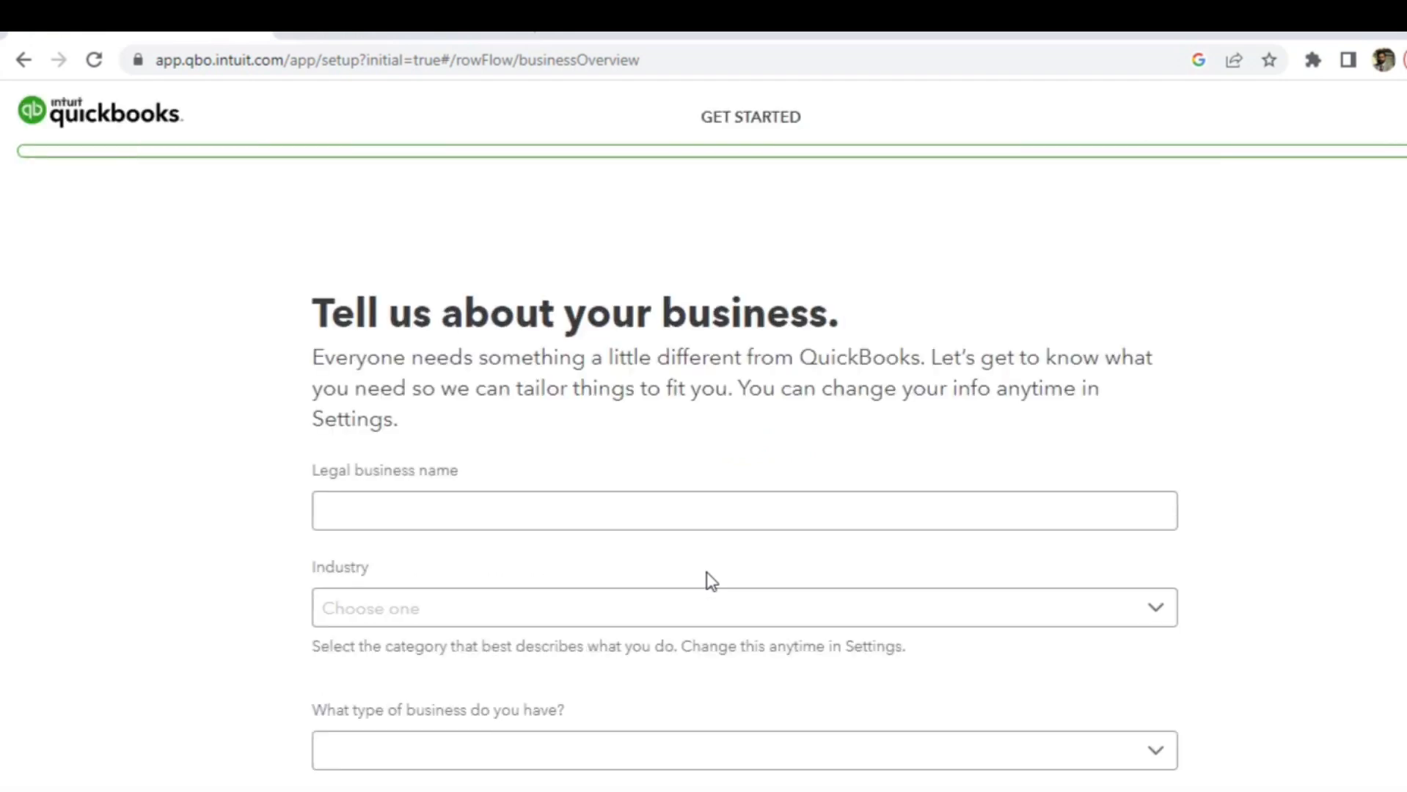
- Enter the legal business name and choose Manufacturing as the industry
{"action": "left_click", "coordinate": [678, 525]}
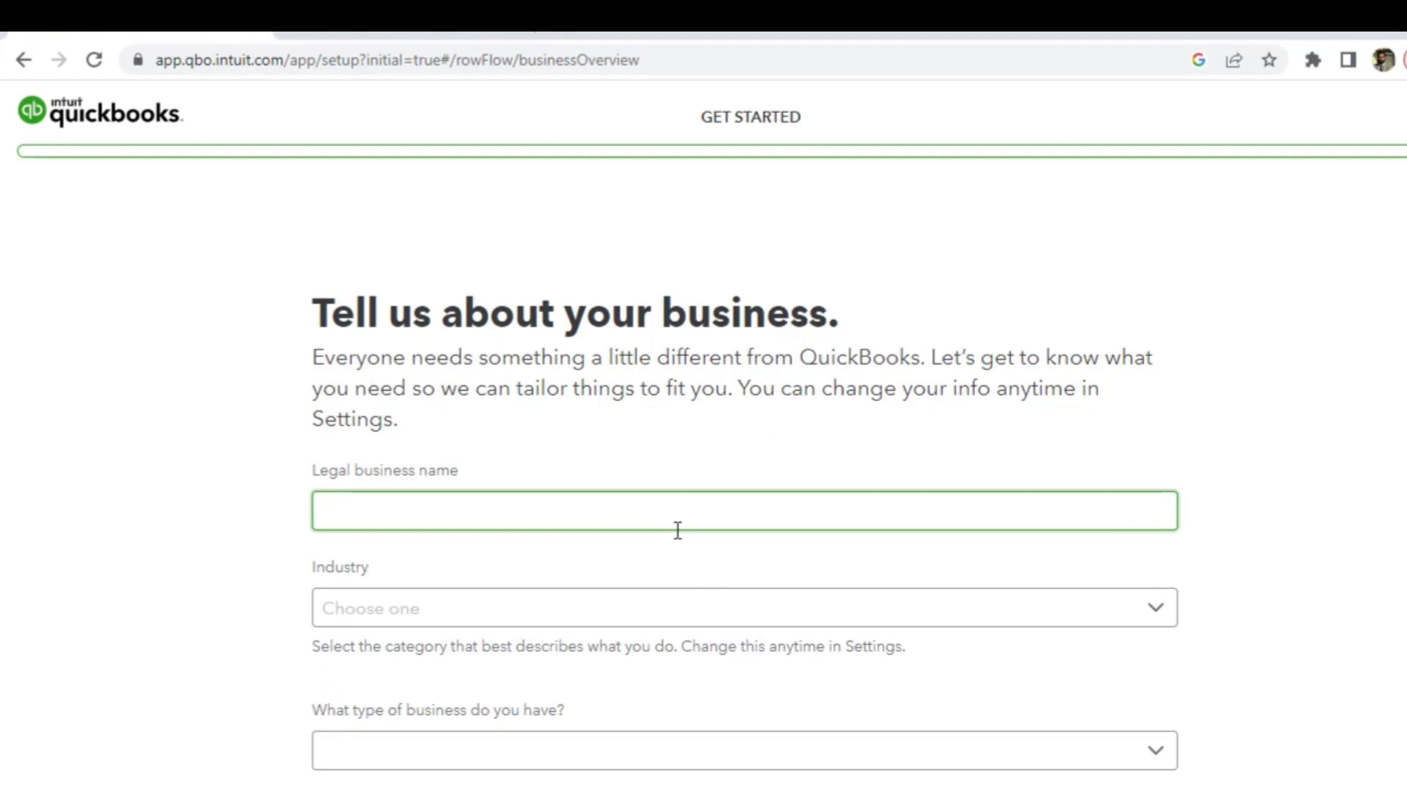
{"action": "type", "text": "Farhan & Co"}
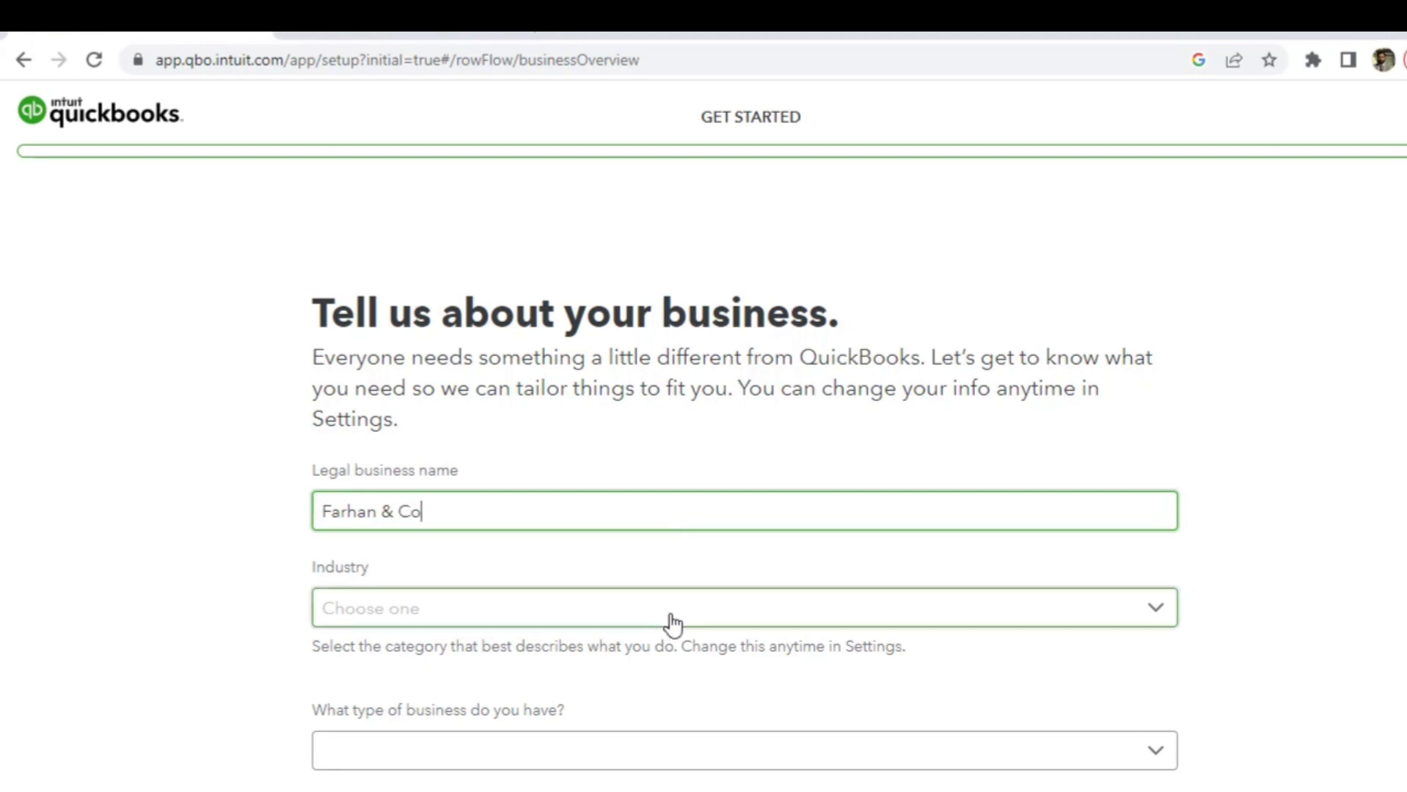
{"action": "left_click", "coordinate": [693, 625]}
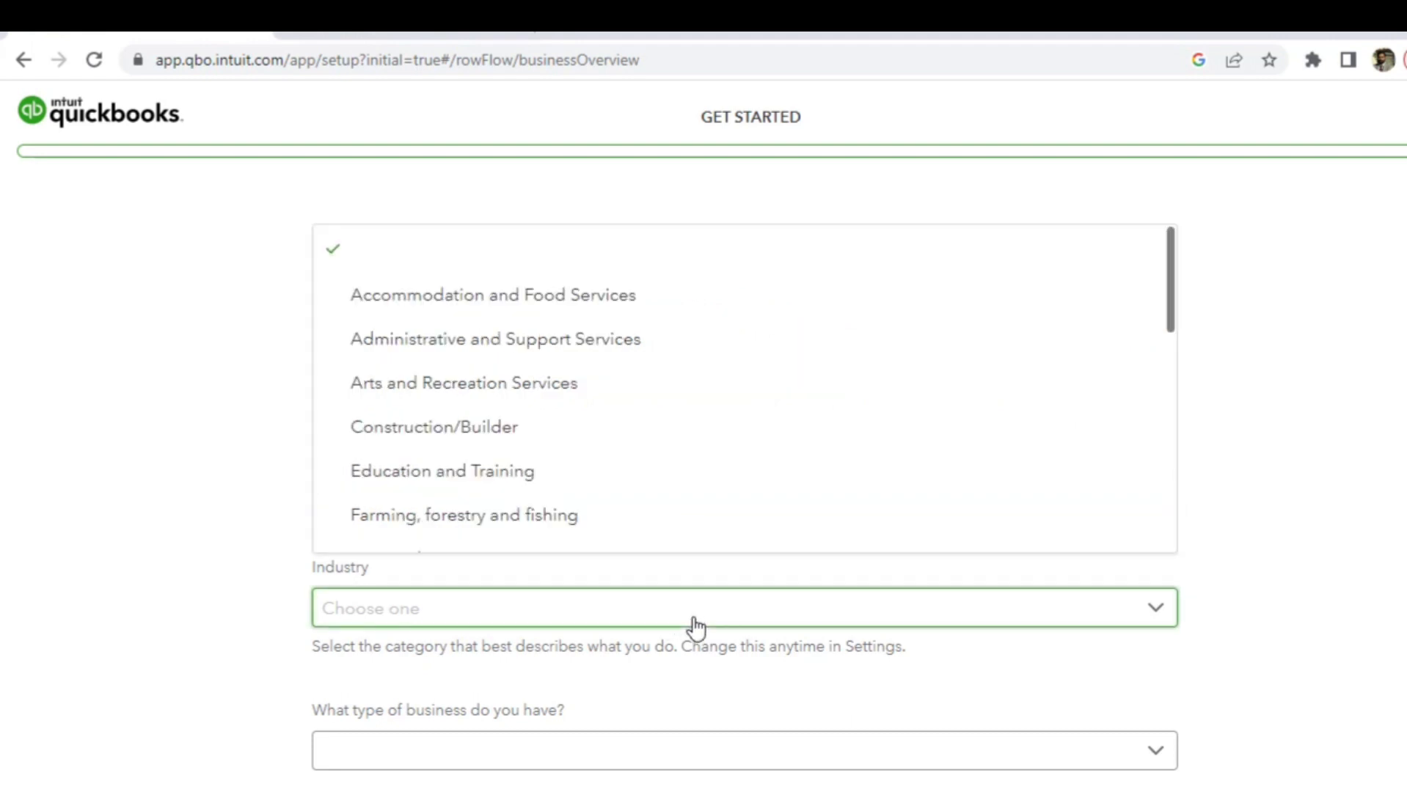
{"action": "key", "text": "Down"}
{"action": "key", "text": "Down"}
{"action": "key", "text": "Down"}
{"action": "key", "text": "Down"}
{"action": "key", "text": "Down"}
{"action": "key", "text": "Down"}
{"action": "key", "text": "Down"}
{"action": "key", "text": "Down"}
{"action": "key", "text": "Down"}
{"action": "key", "text": "Down"}
{"action": "key", "text": "Down"}
{"action": "key", "text": "Down"}
{"action": "key", "text": "Down"}
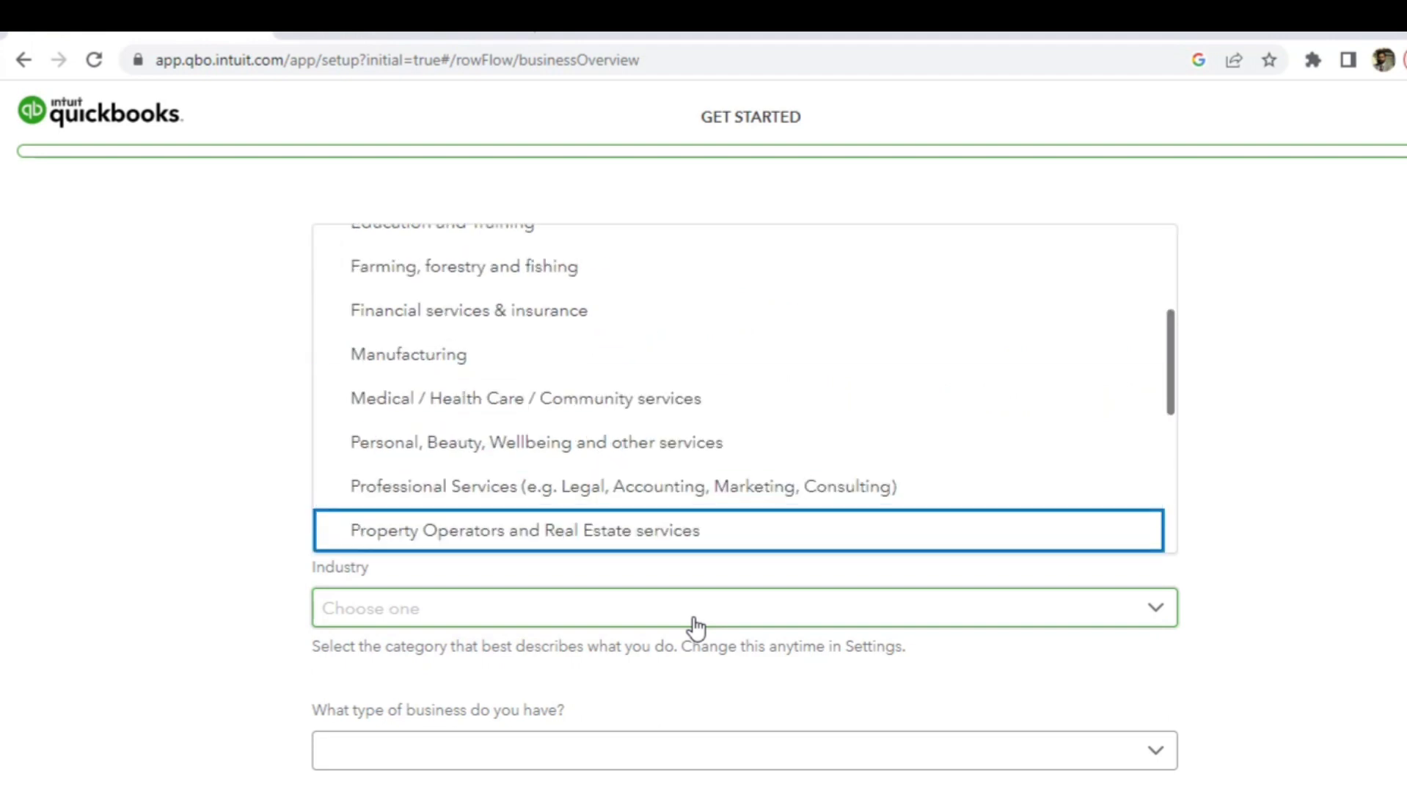
{"action": "key", "text": "Up"}
{"action": "key", "text": "Up"}
{"action": "key", "text": "Up"}
{"action": "key", "text": "Up"}
{"action": "key", "text": "Return"}
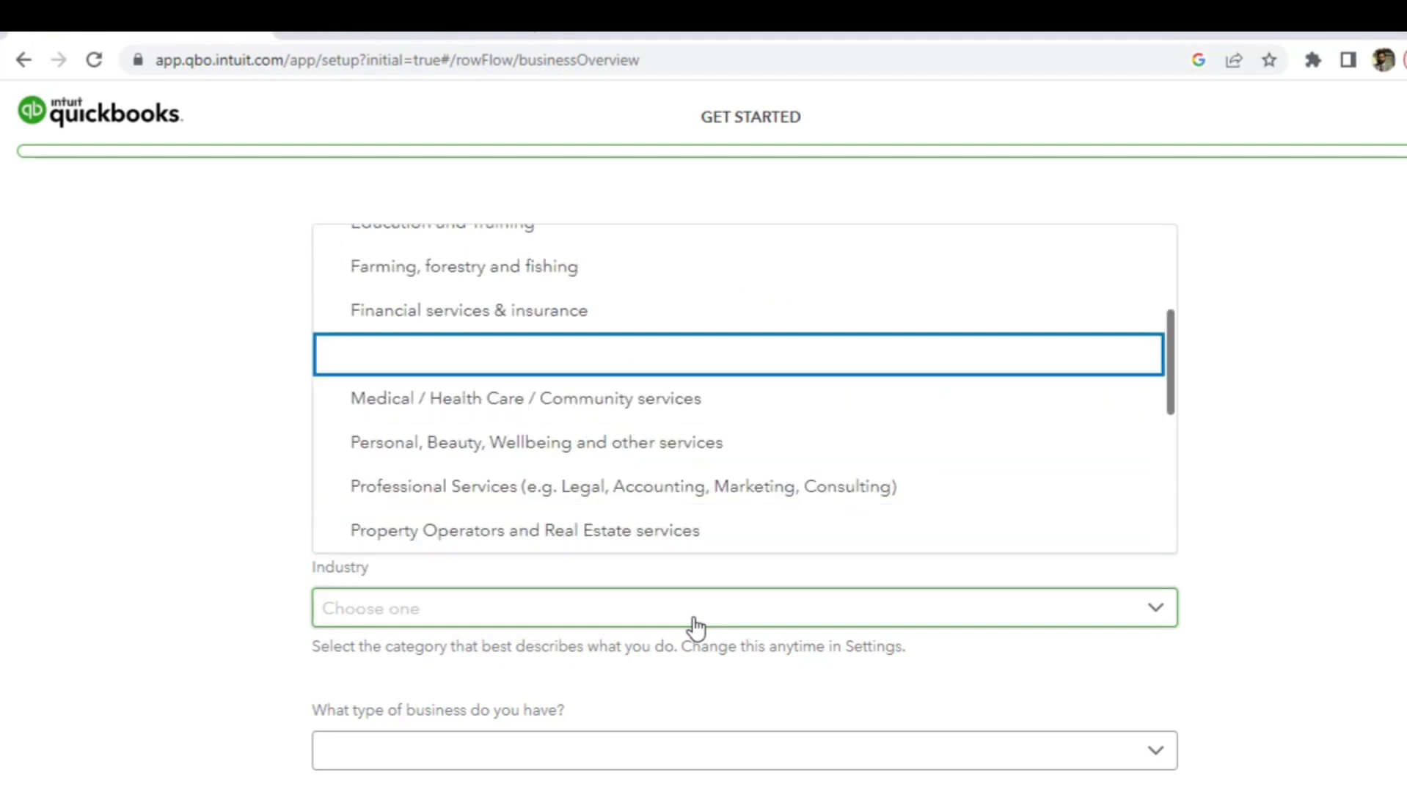
{"action": "left_click", "coordinate": [1229, 594]}
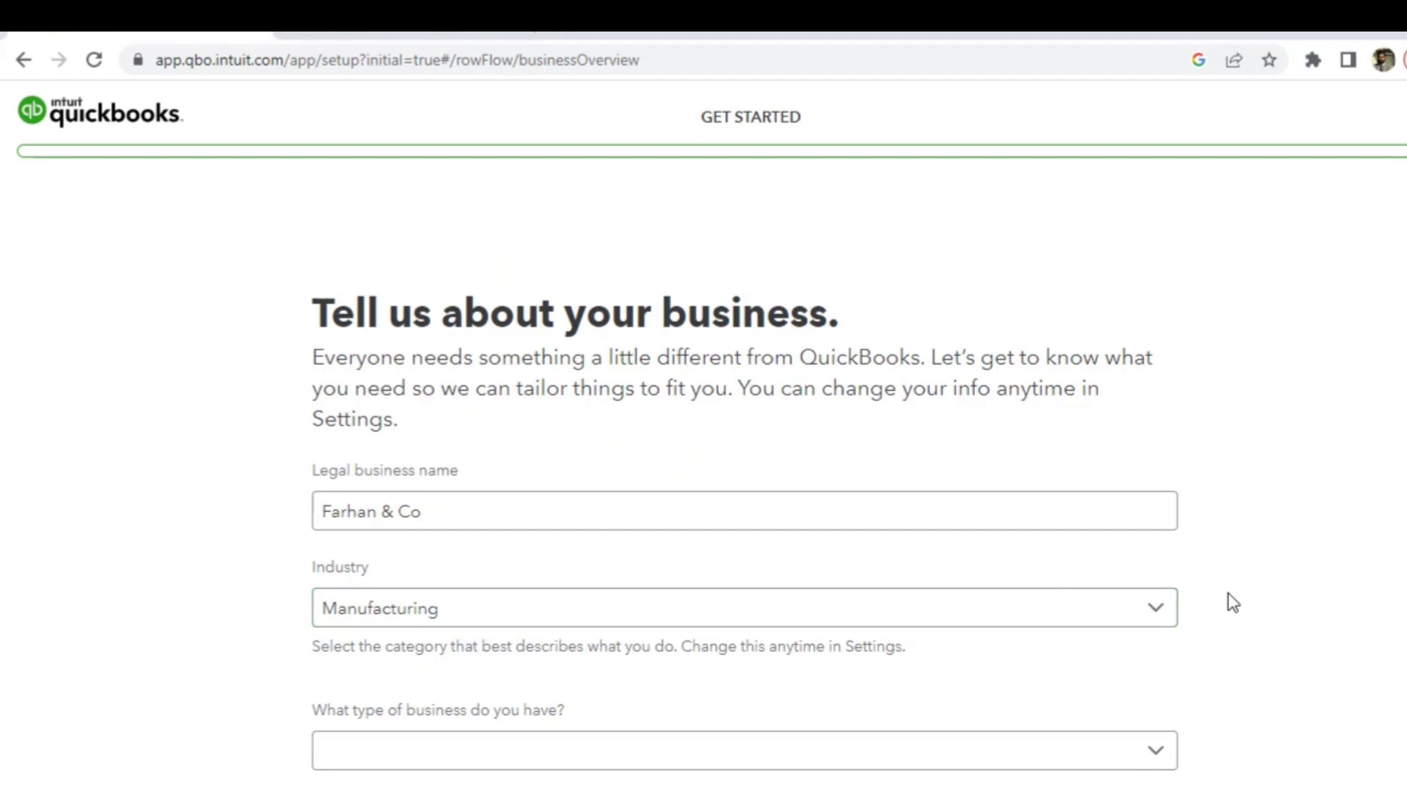
- Set business type to Company and time in business to 1-2 years, then continue
{"action": "left_click", "coordinate": [1093, 758]}
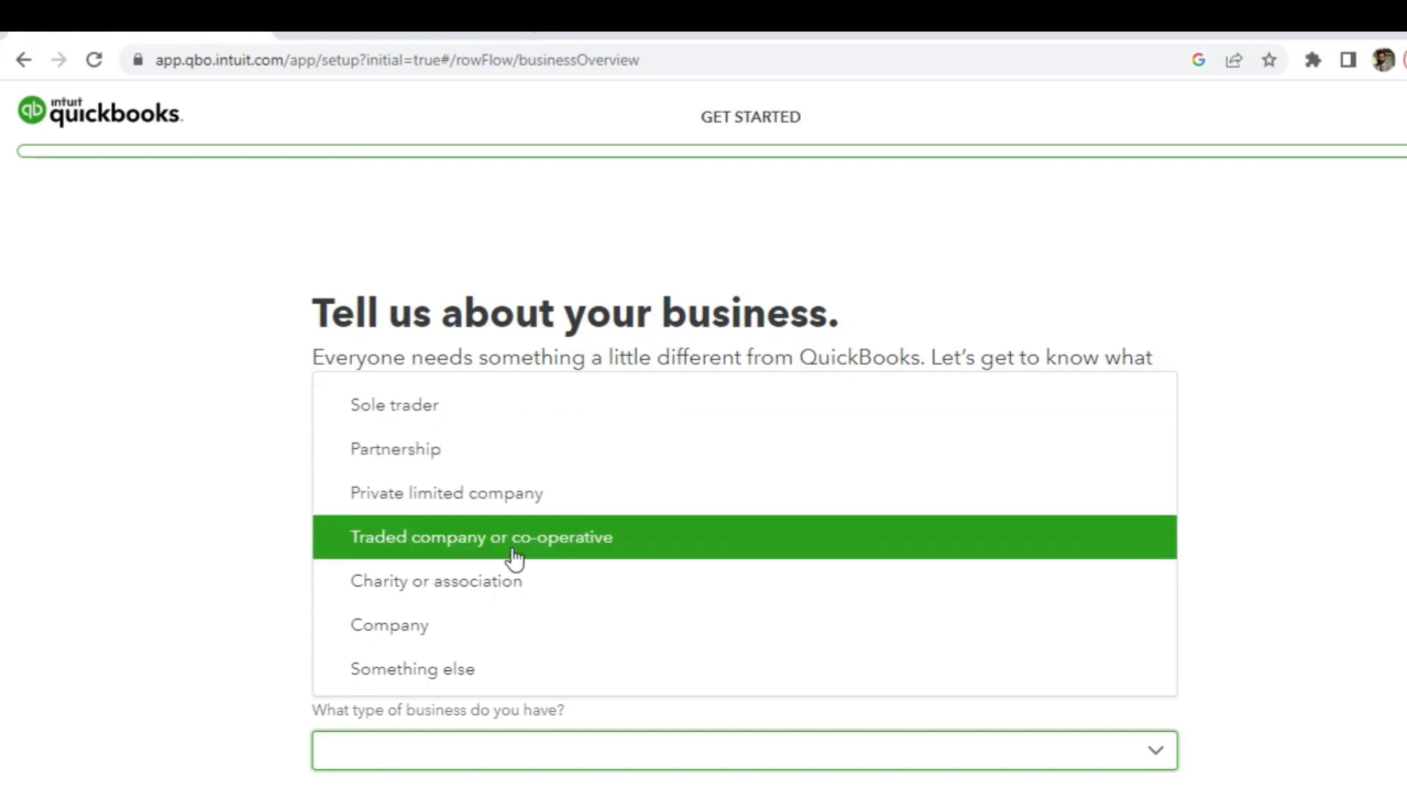
{"action": "left_click", "coordinate": [176, 644]}
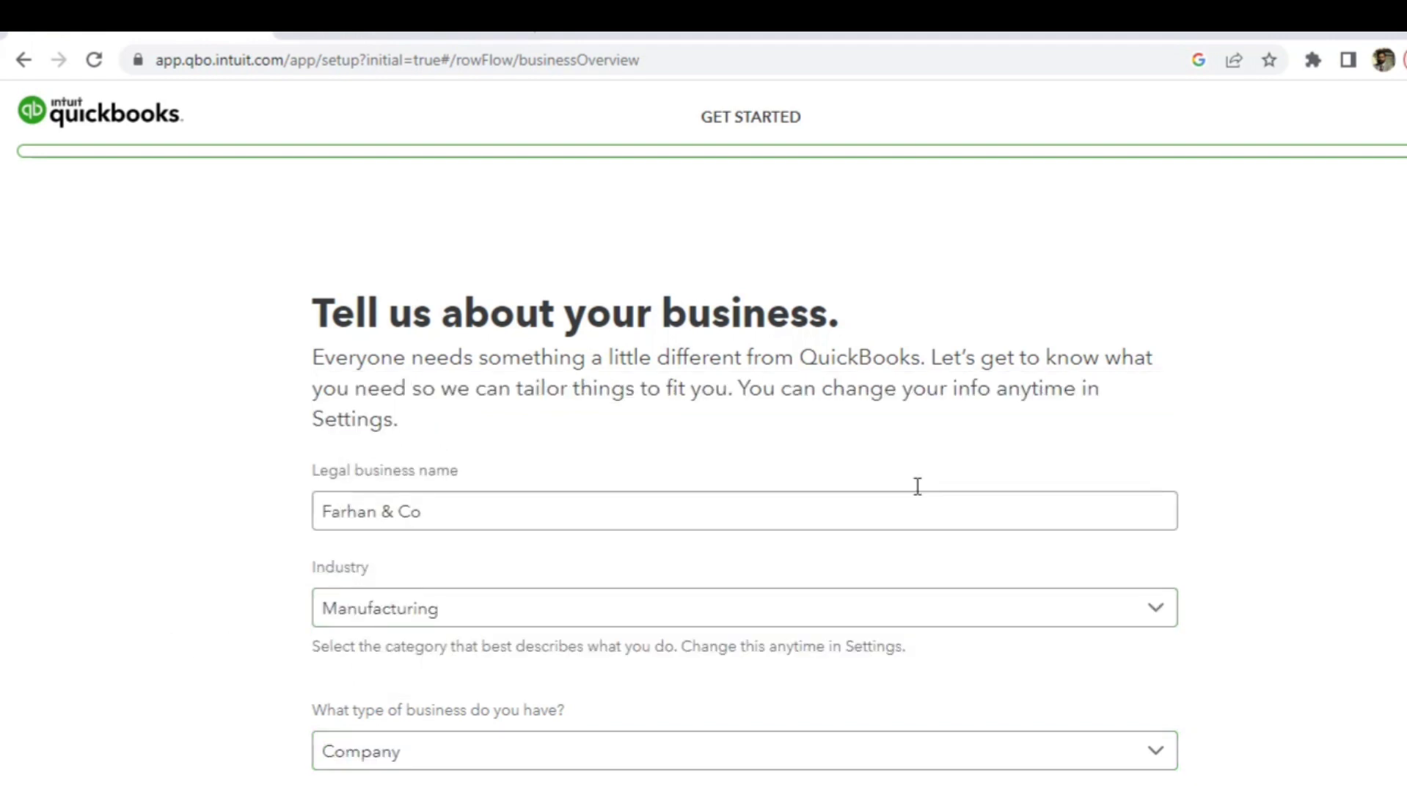
{"action": "scroll", "coordinate": [744, 513], "scroll_direction": "down", "scroll_amount": 3}
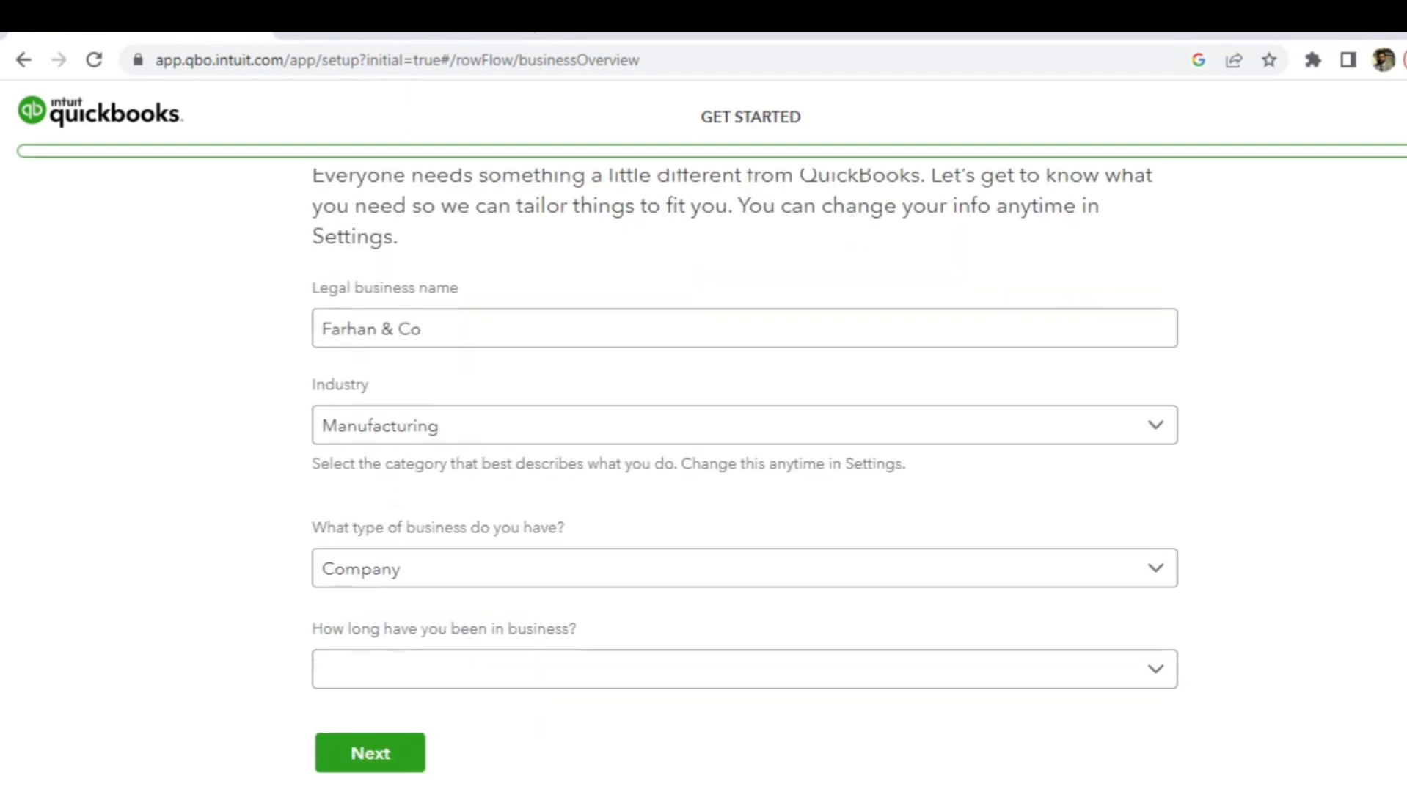
{"action": "left_click", "coordinate": [873, 693]}
{"action": "left_click", "coordinate": [807, 690]}
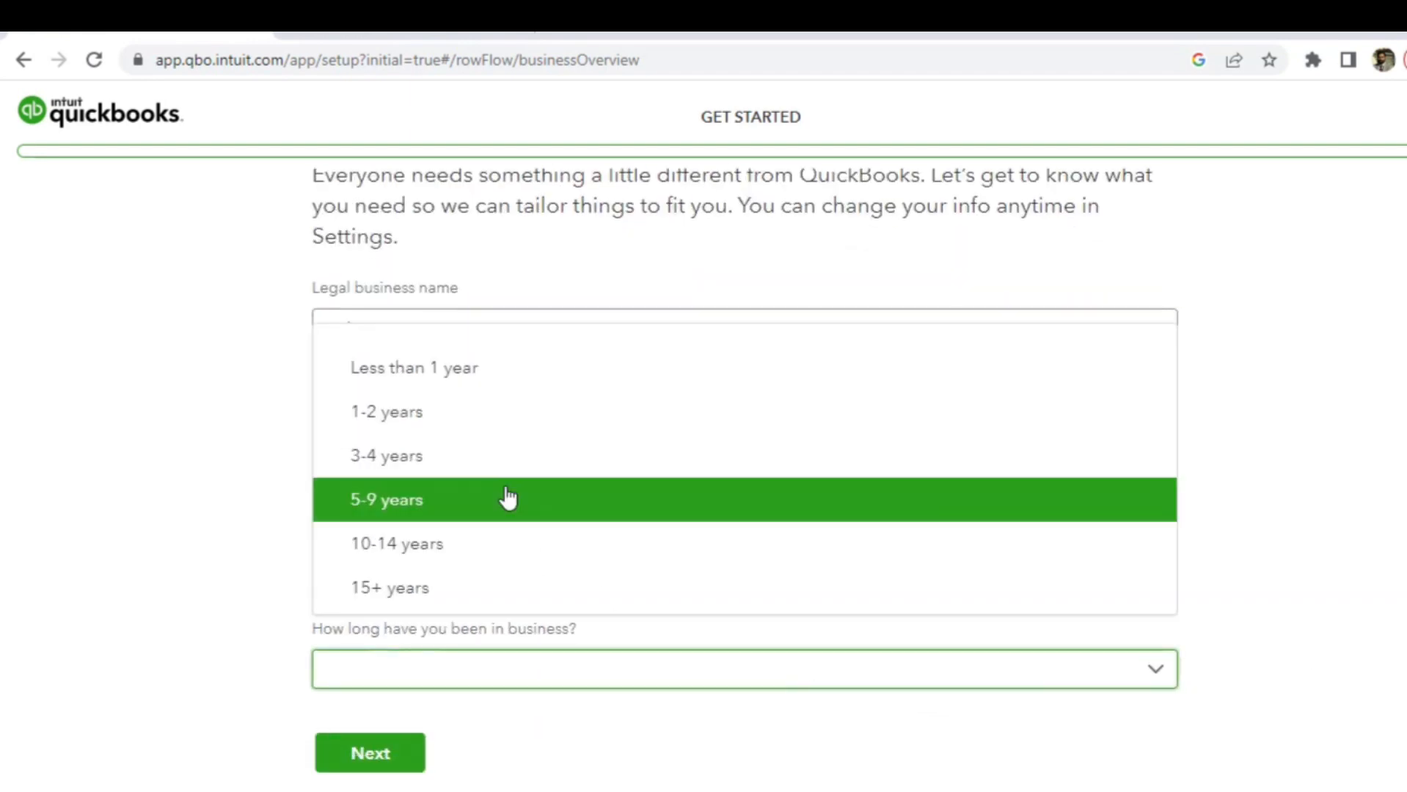
{"action": "left_click", "coordinate": [469, 411]}
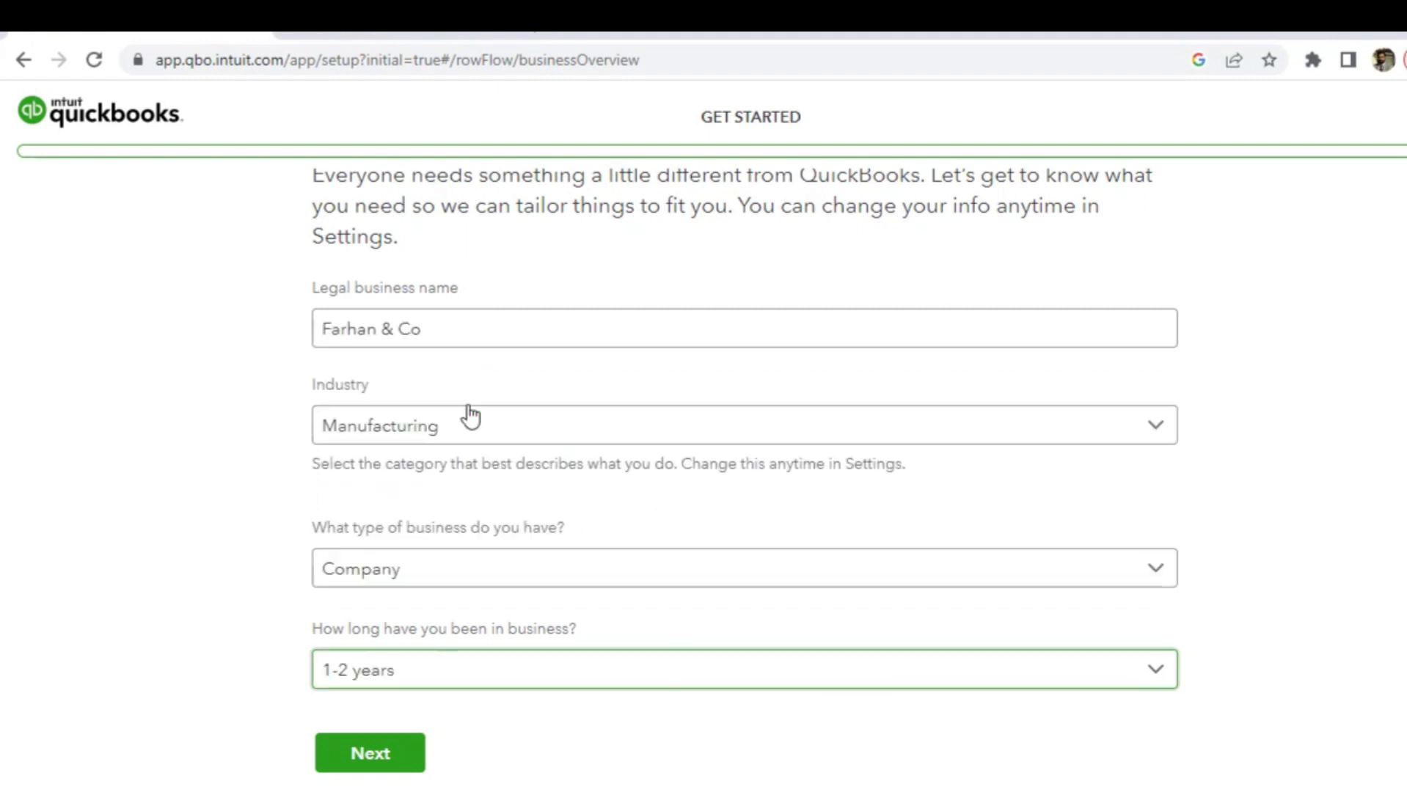
{"action": "left_click", "coordinate": [378, 757]}
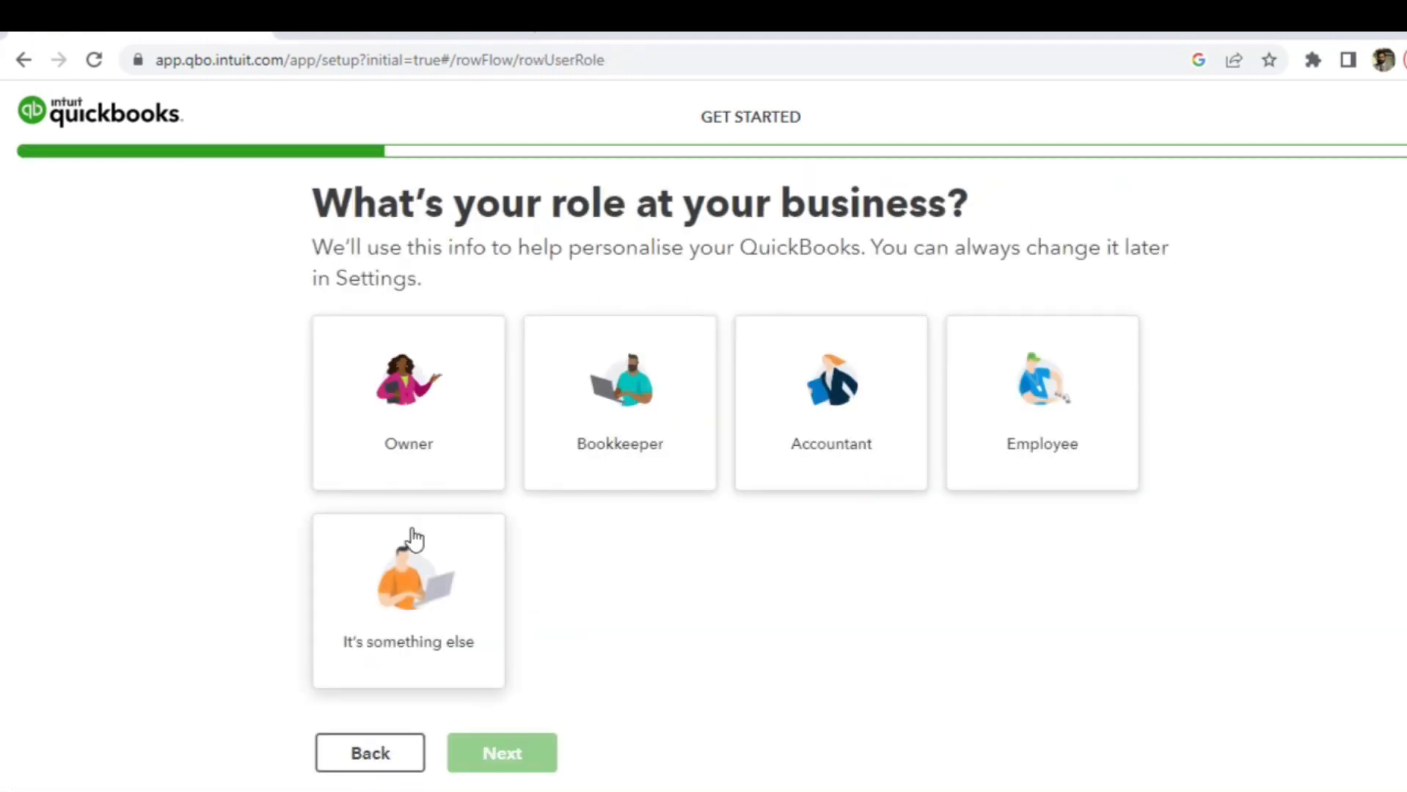
- Choose Owner as the role, confirm an accountant or bookkeeper helps, and continue
{"action": "left_click", "coordinate": [458, 420]}
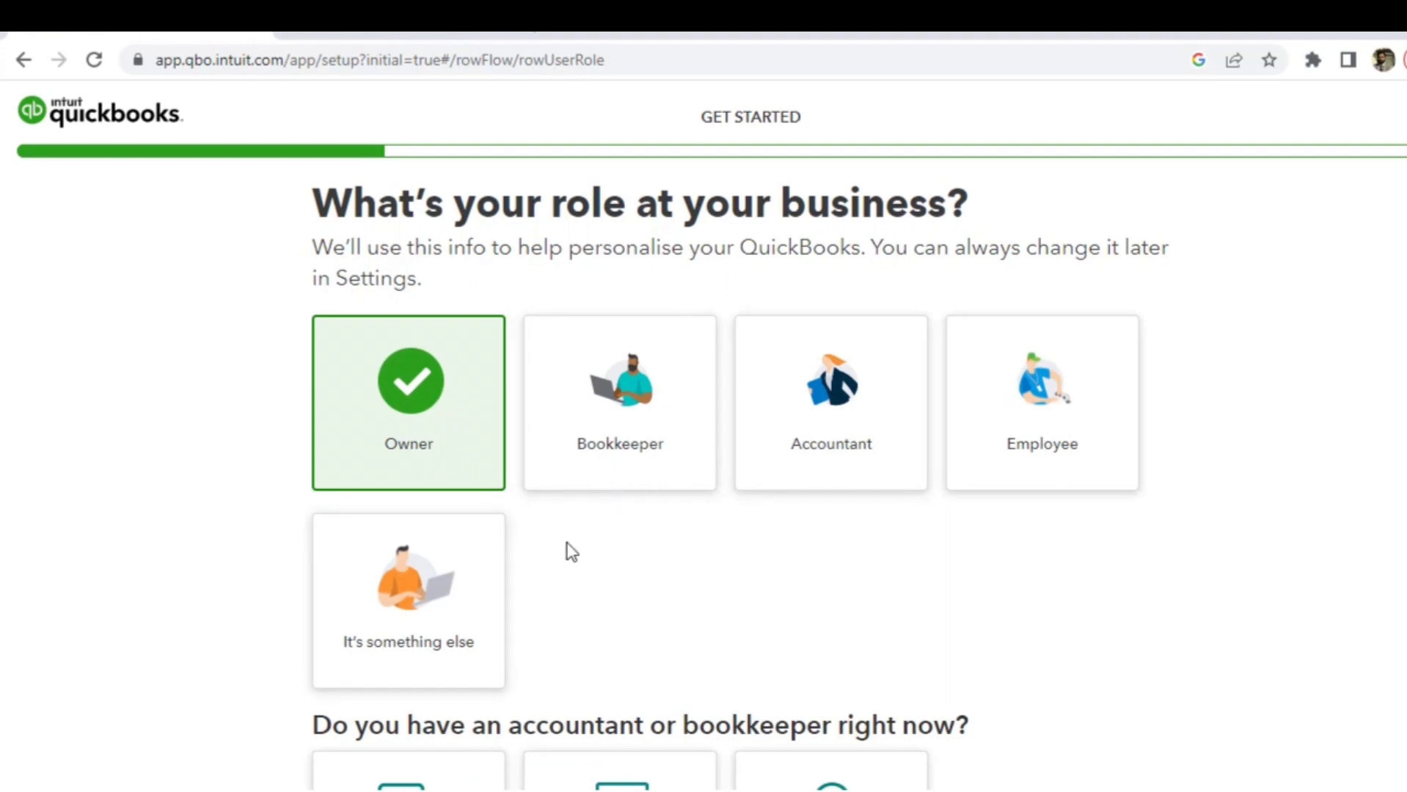
{"action": "scroll", "coordinate": [572, 551], "scroll_direction": "down", "scroll_amount": 3}
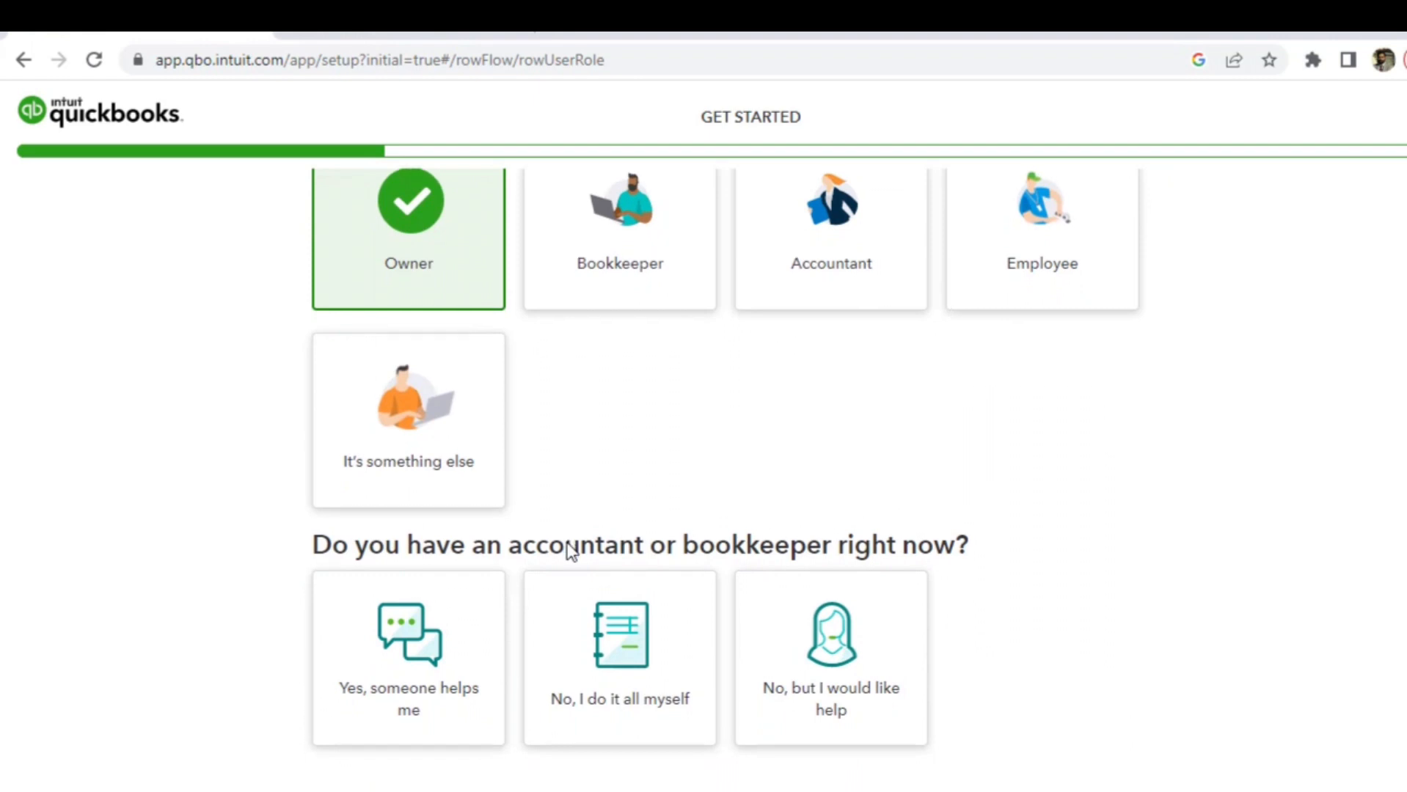
{"action": "scroll", "coordinate": [571, 551], "scroll_direction": "down", "scroll_amount": 1}
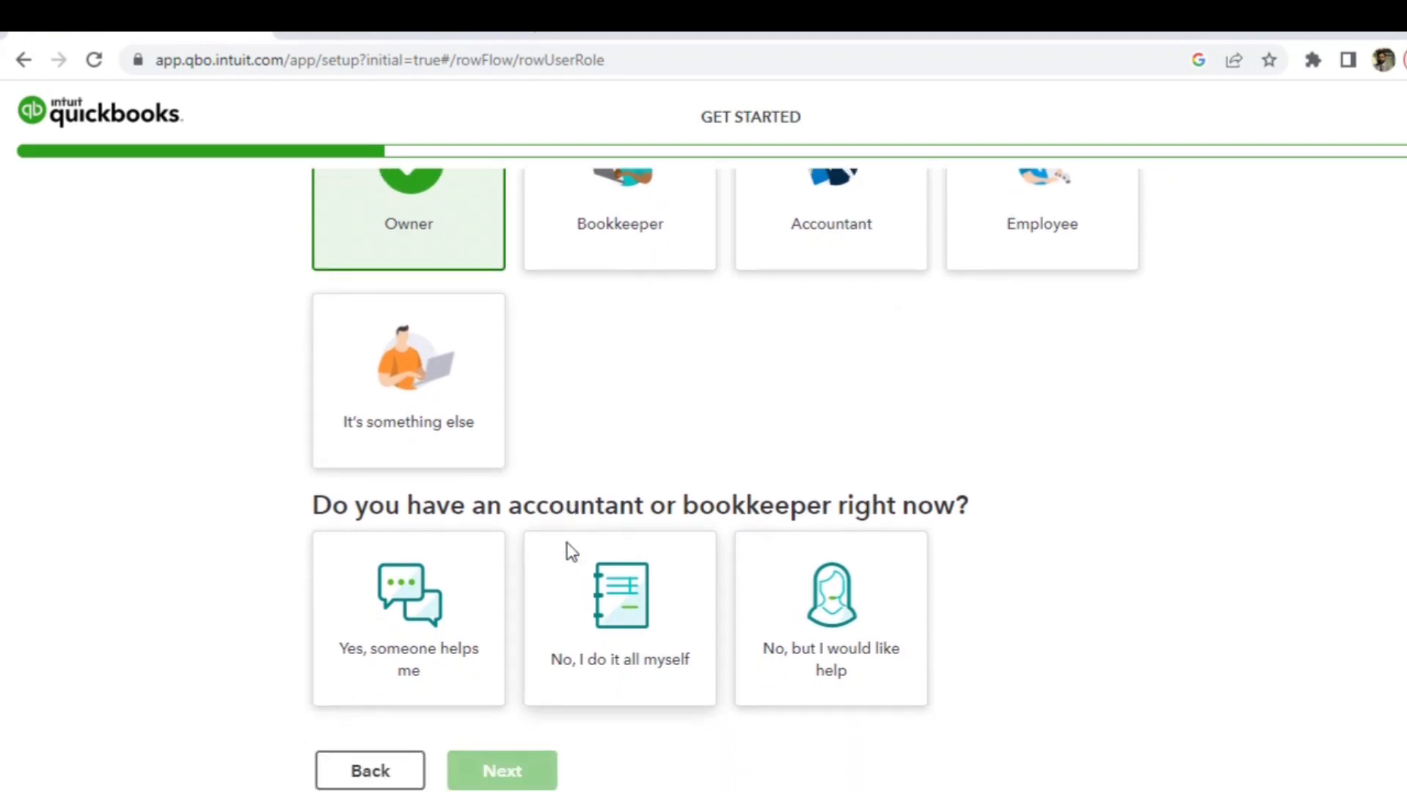
{"action": "left_click", "coordinate": [456, 595]}
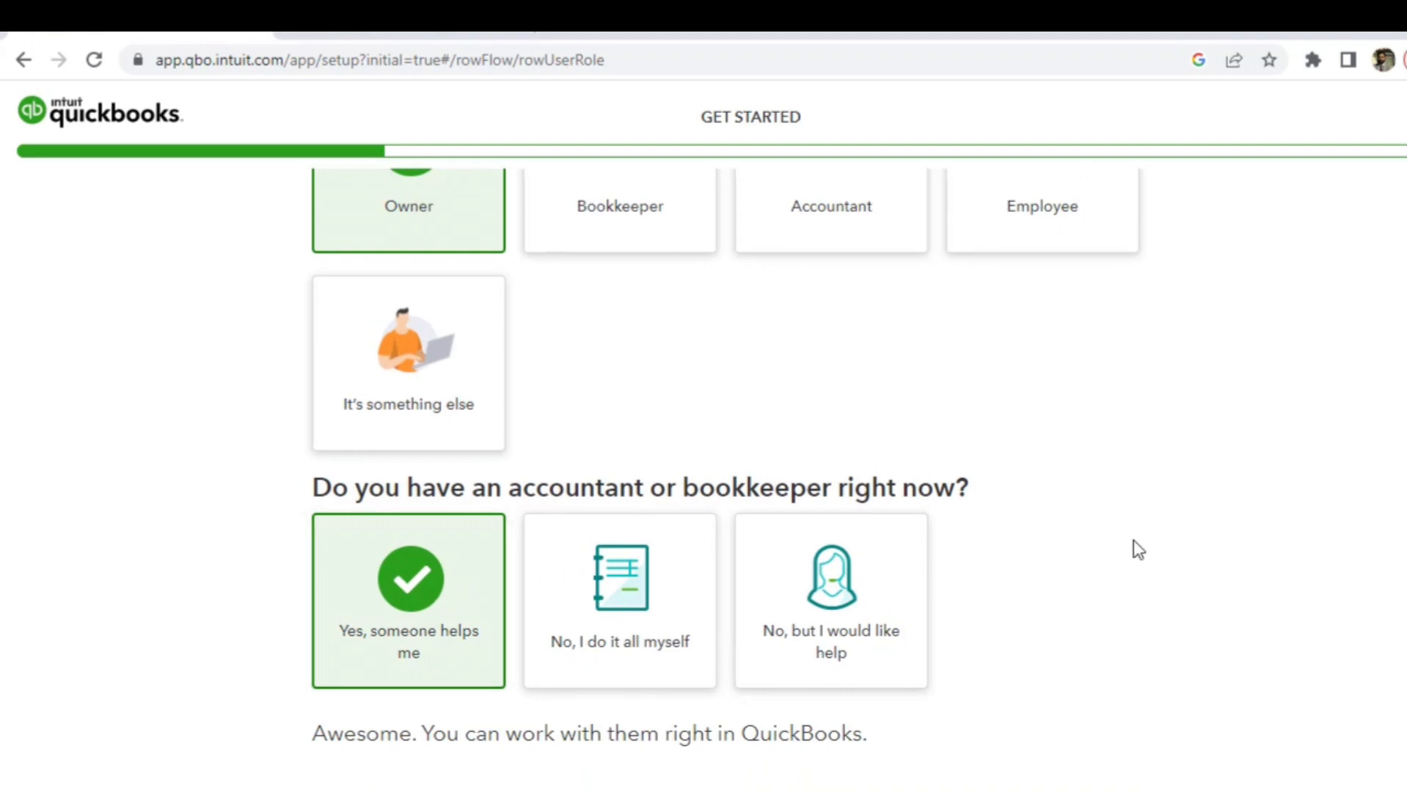
{"action": "scroll", "coordinate": [1144, 674], "scroll_direction": "down", "scroll_amount": 1}
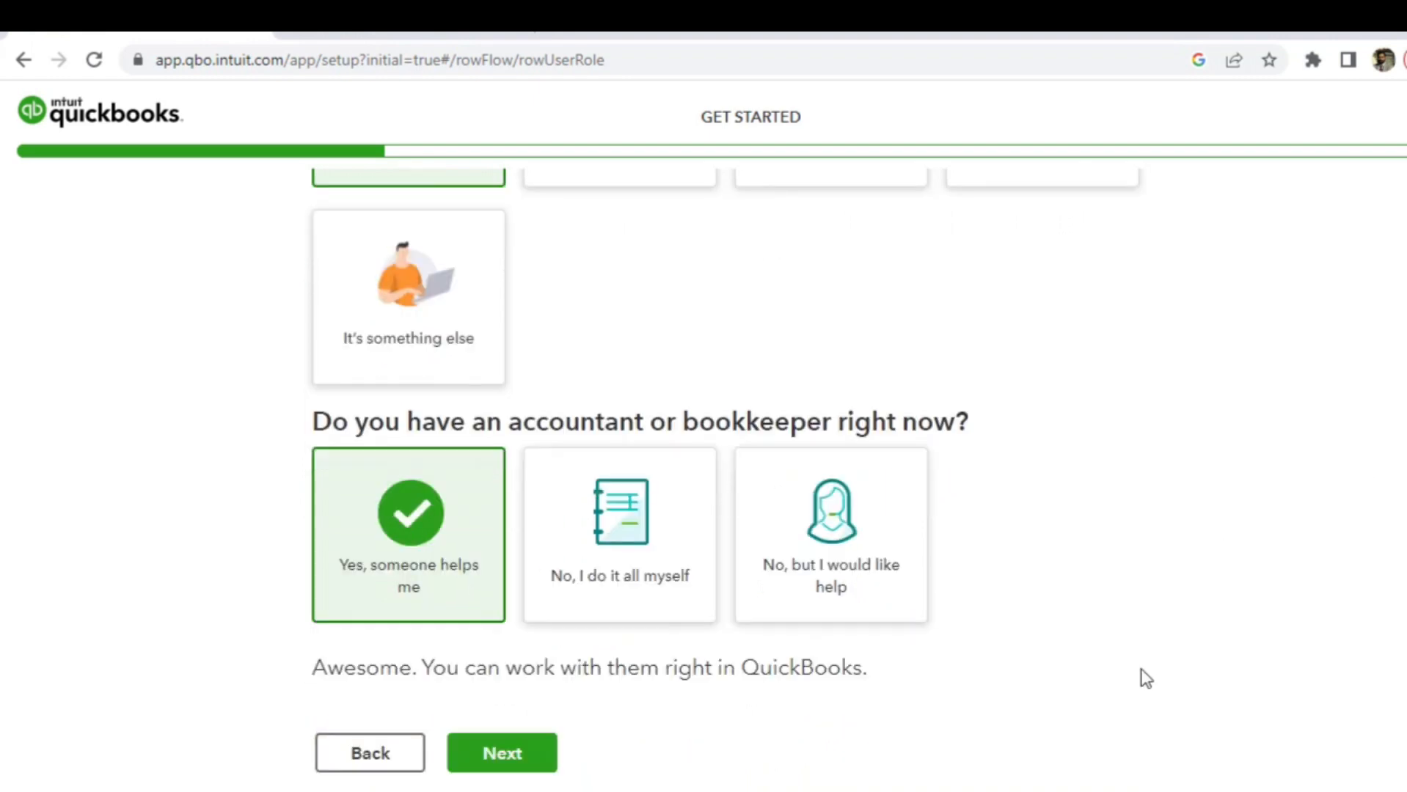
{"action": "left_click", "coordinate": [501, 753]}
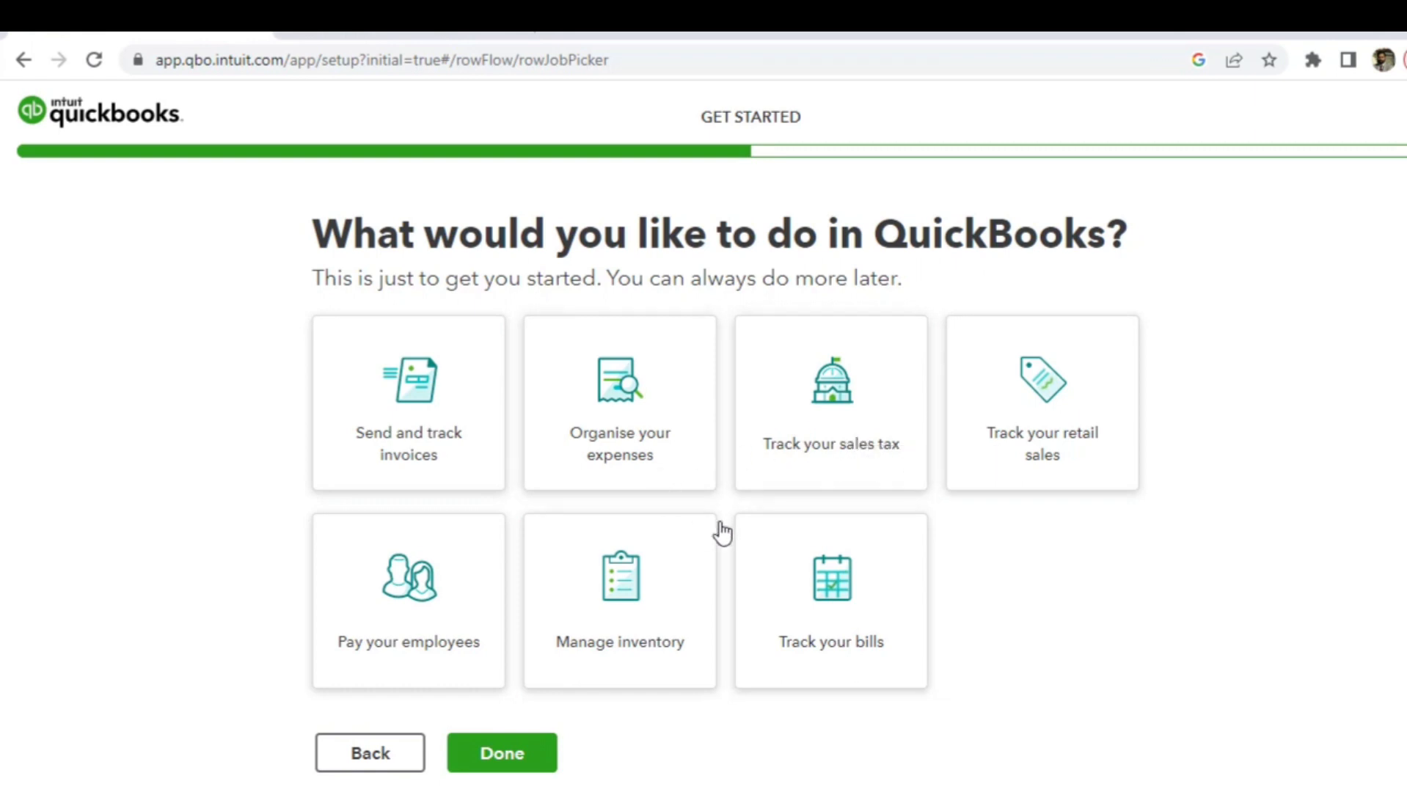
- Select invoices, expenses, sales tax, retail sales, bills, inventory and employees as goals, then finish setup
{"action": "left_click", "coordinate": [448, 399]}
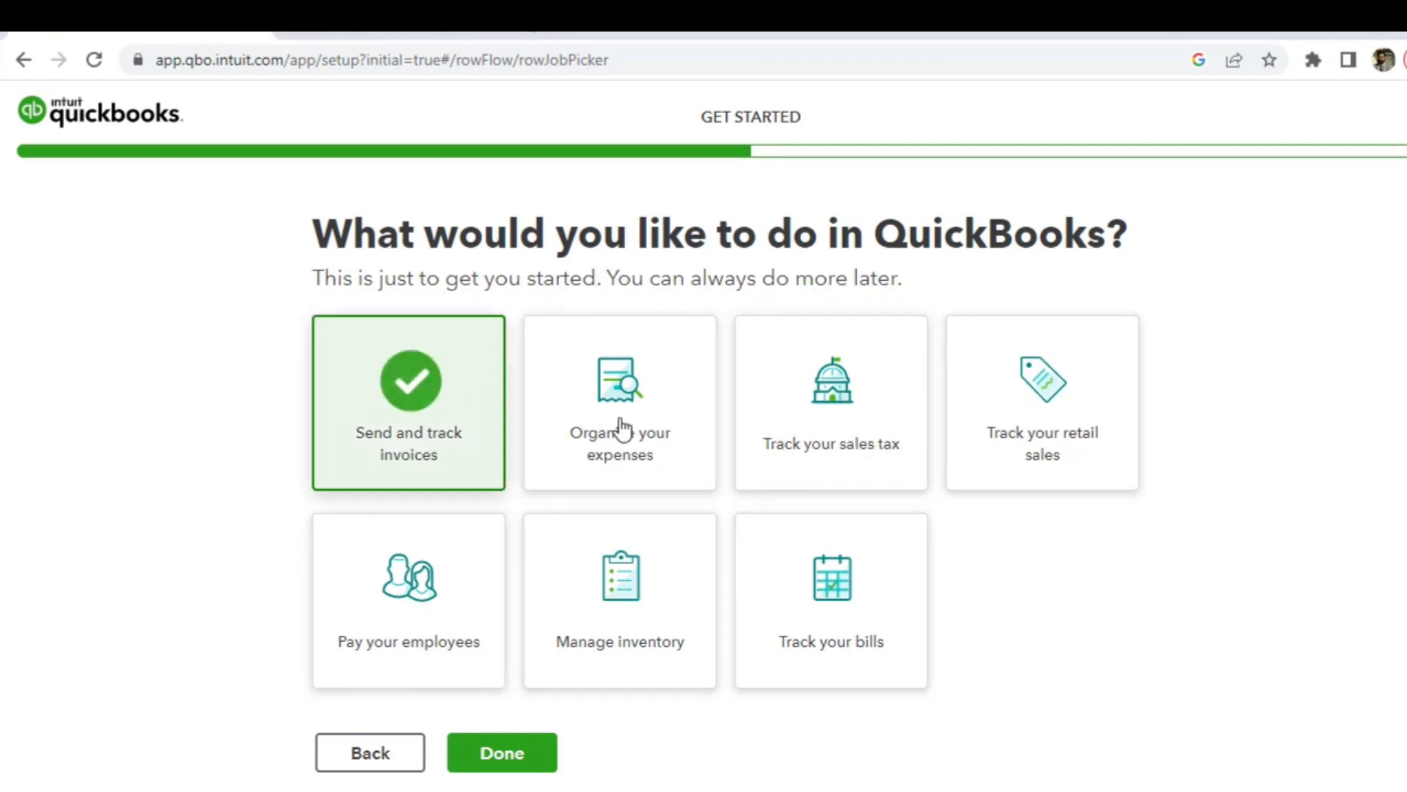
{"action": "left_click", "coordinate": [702, 446]}
{"action": "left_click", "coordinate": [817, 441]}
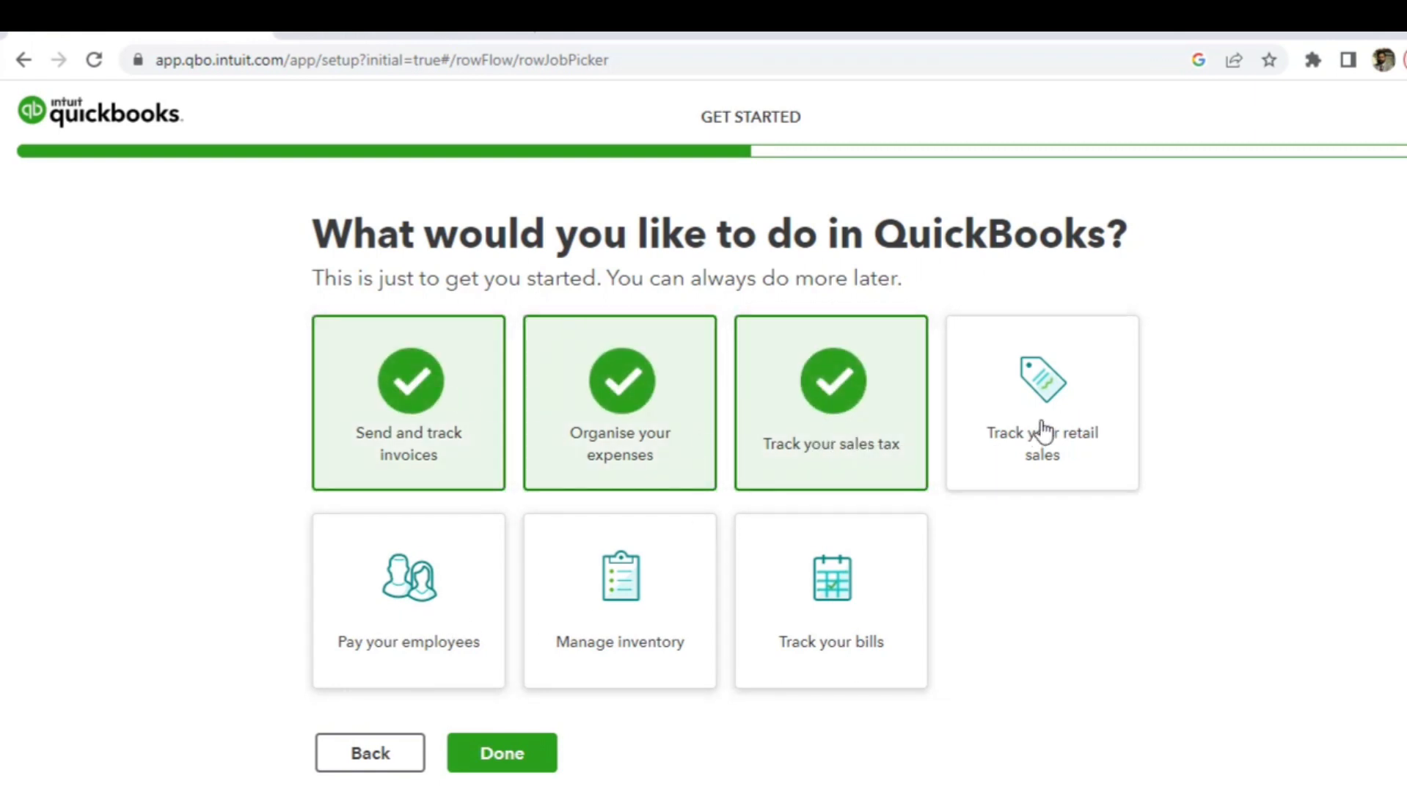
{"action": "left_click", "coordinate": [1045, 434]}
{"action": "left_click", "coordinate": [837, 607]}
{"action": "left_click", "coordinate": [630, 611]}
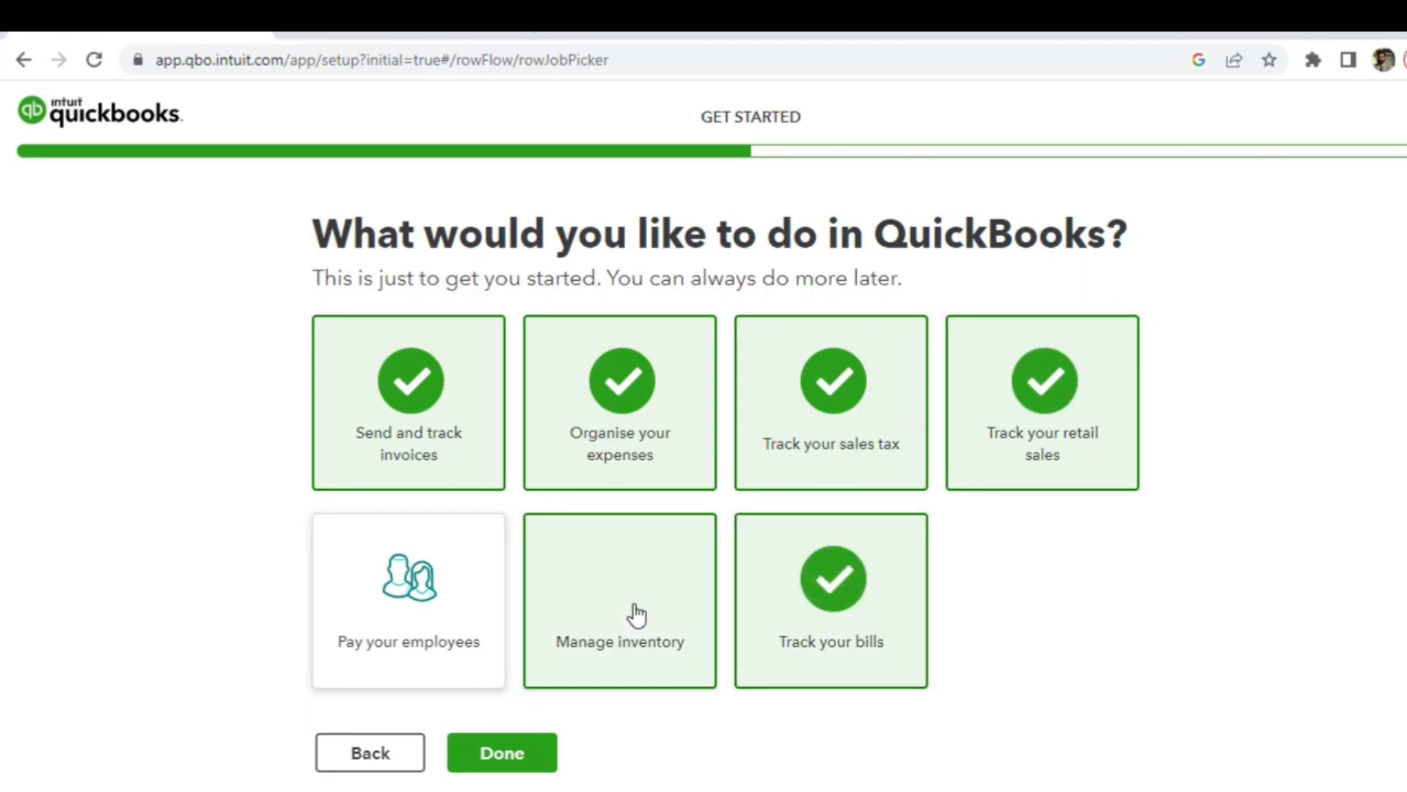
{"action": "left_click", "coordinate": [502, 606]}
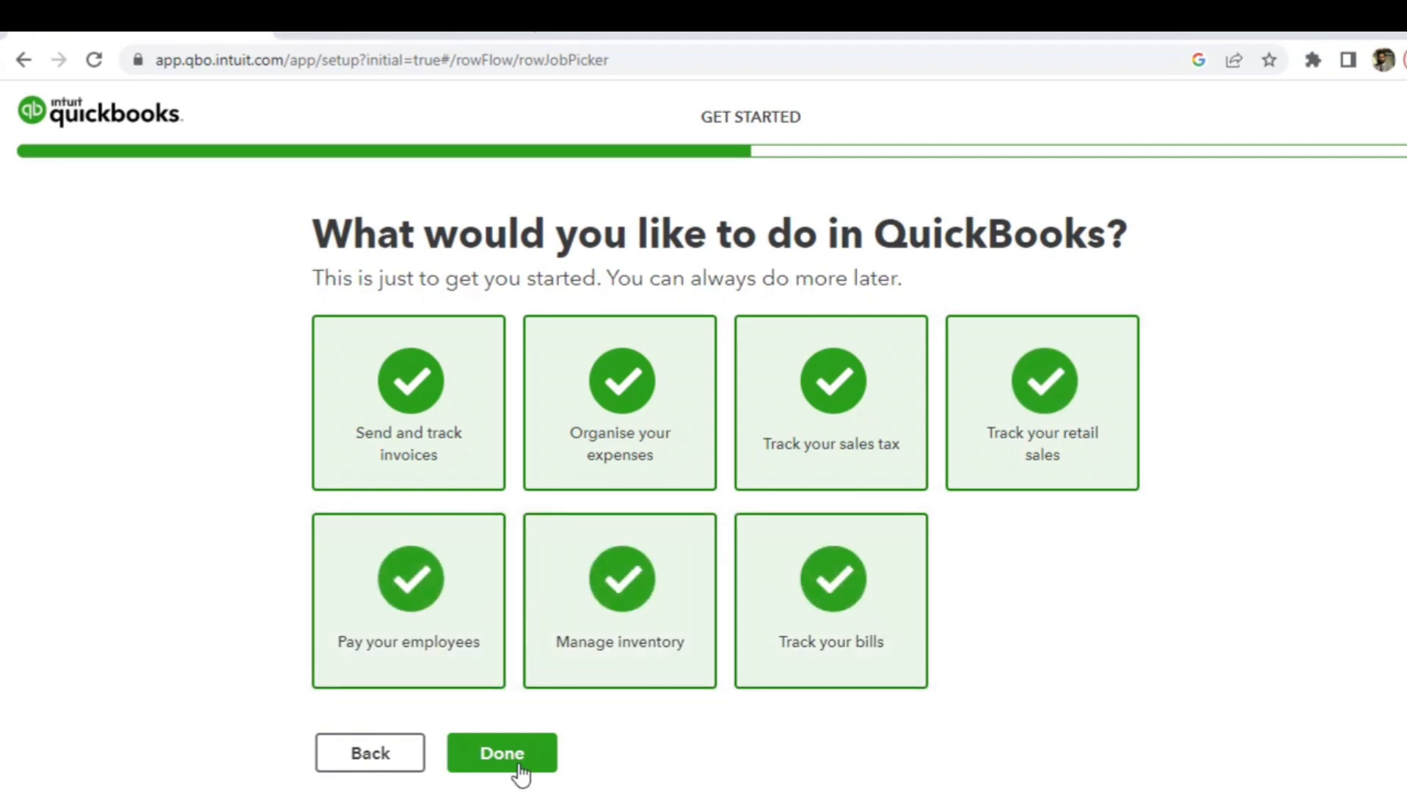
{"action": "left_click", "coordinate": [491, 763]}
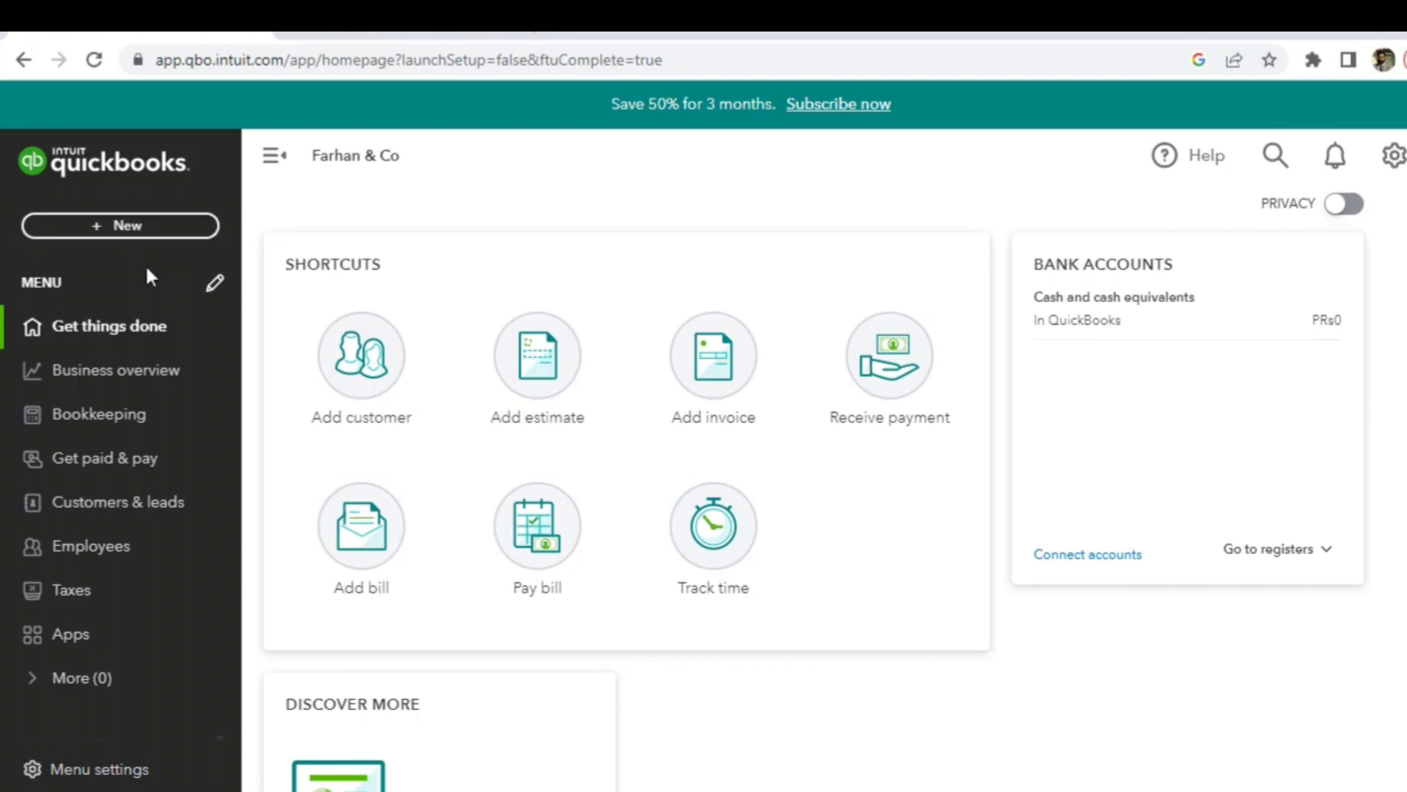
{"action": "left_click", "coordinate": [138, 229]}
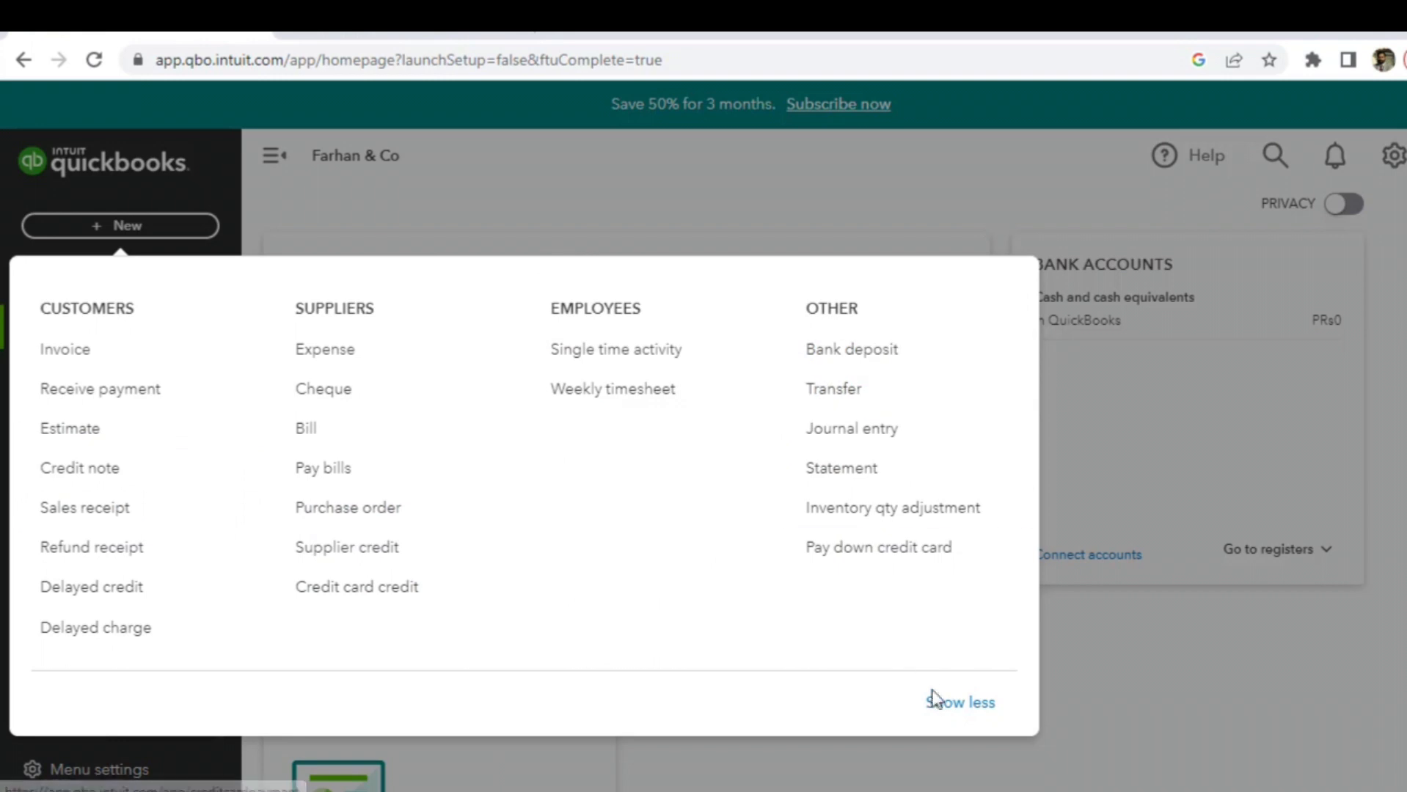
{"action": "left_click", "coordinate": [961, 704]}
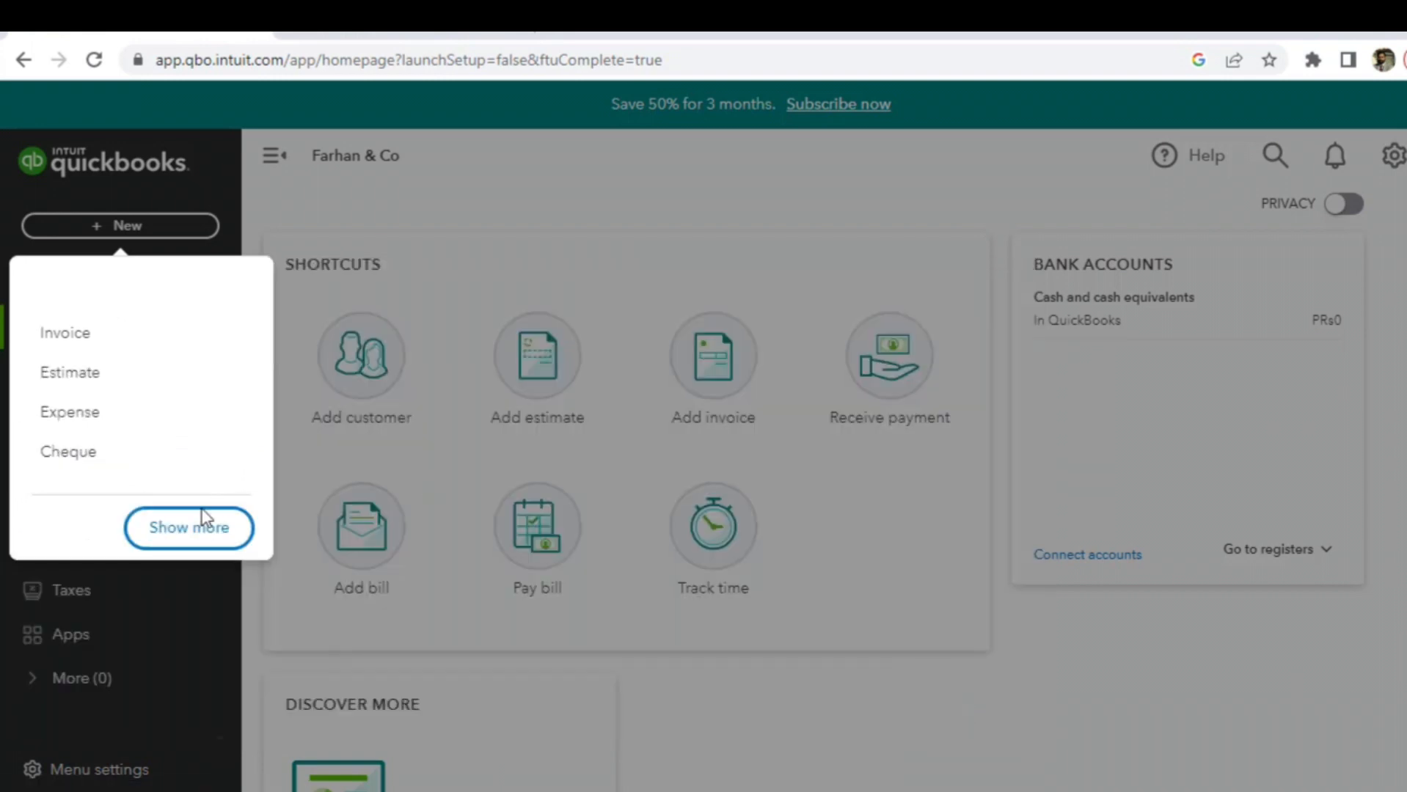
{"action": "left_click", "coordinate": [338, 269]}
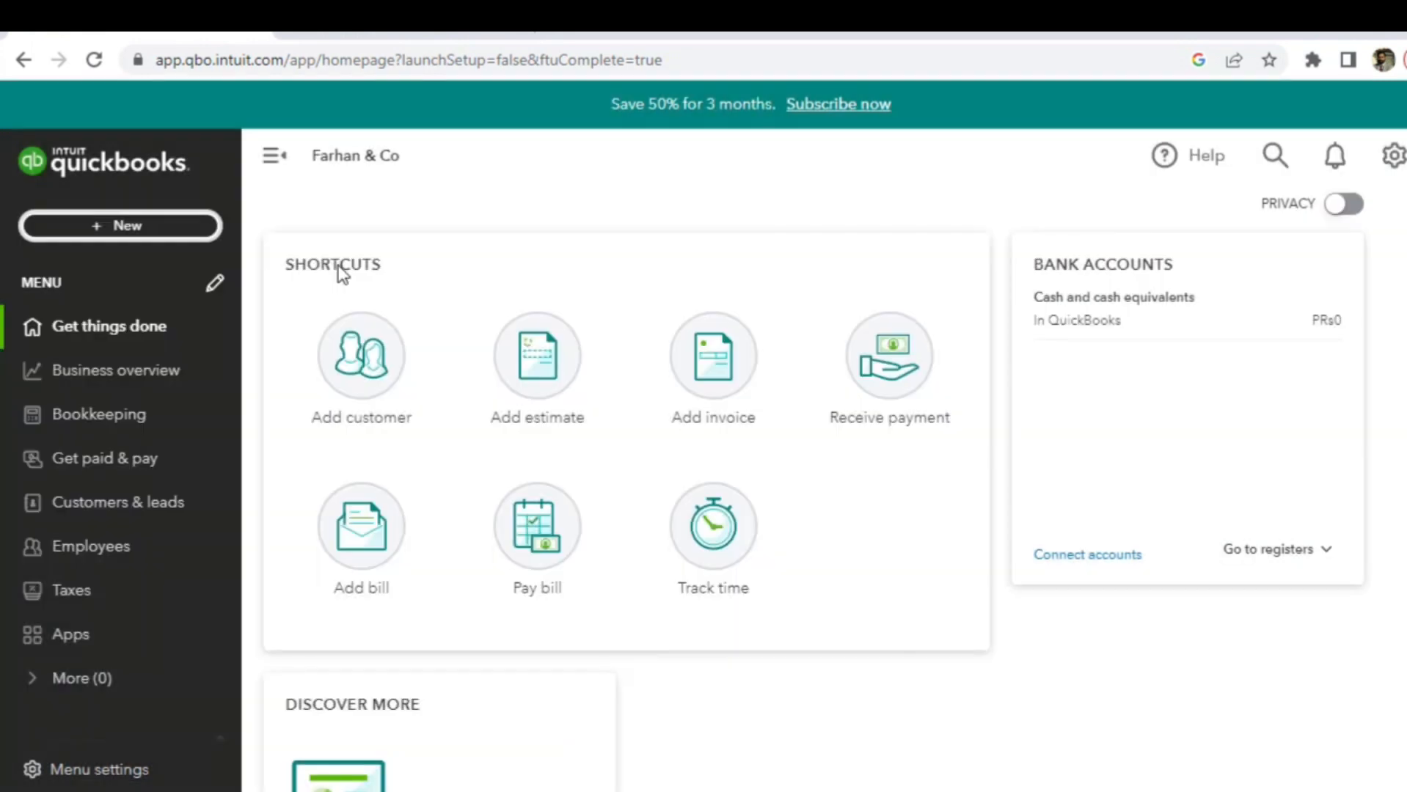
{"action": "double_click", "coordinate": [247, 361]}
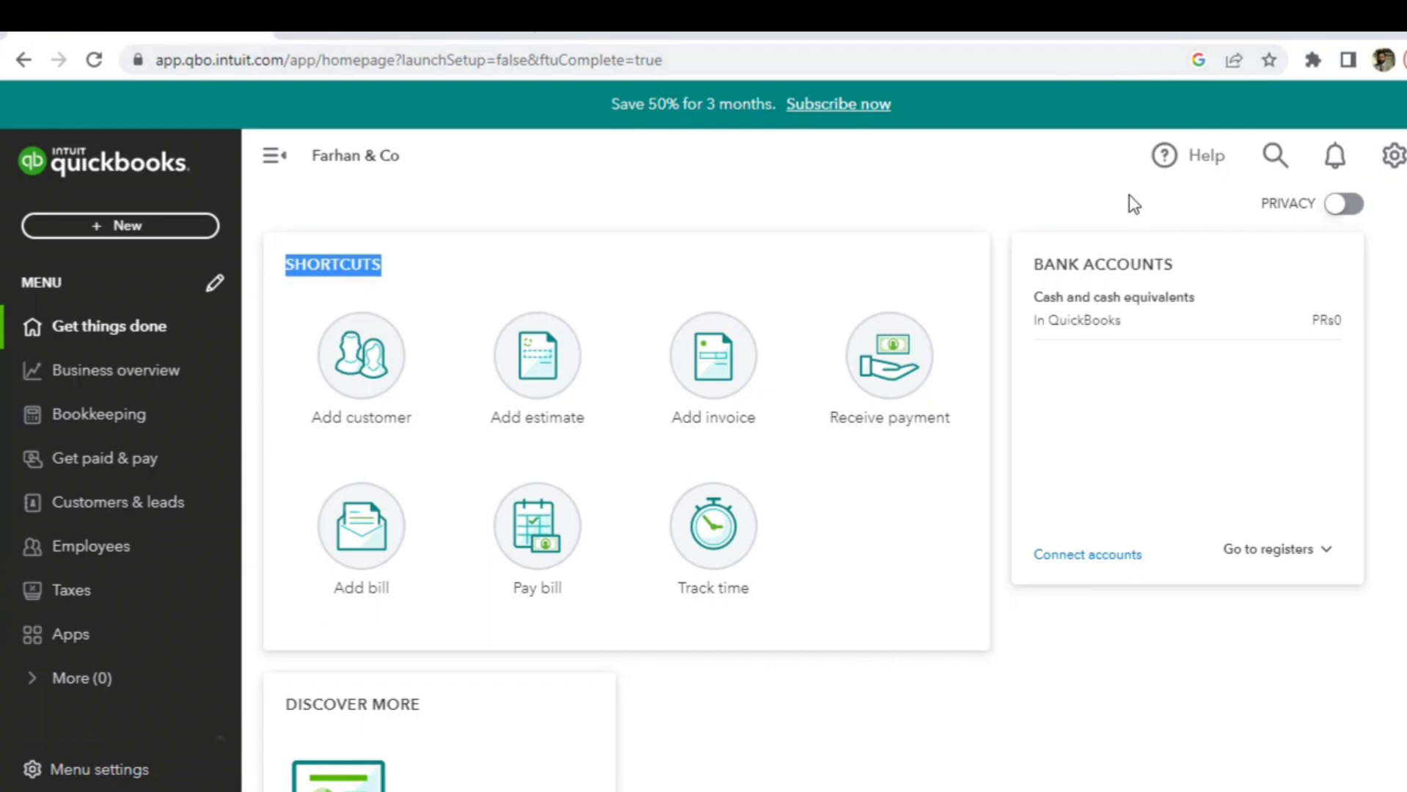
- Go to Chart of accounts from the gear menu's Your Company section
{"action": "left_click", "coordinate": [1395, 161]}
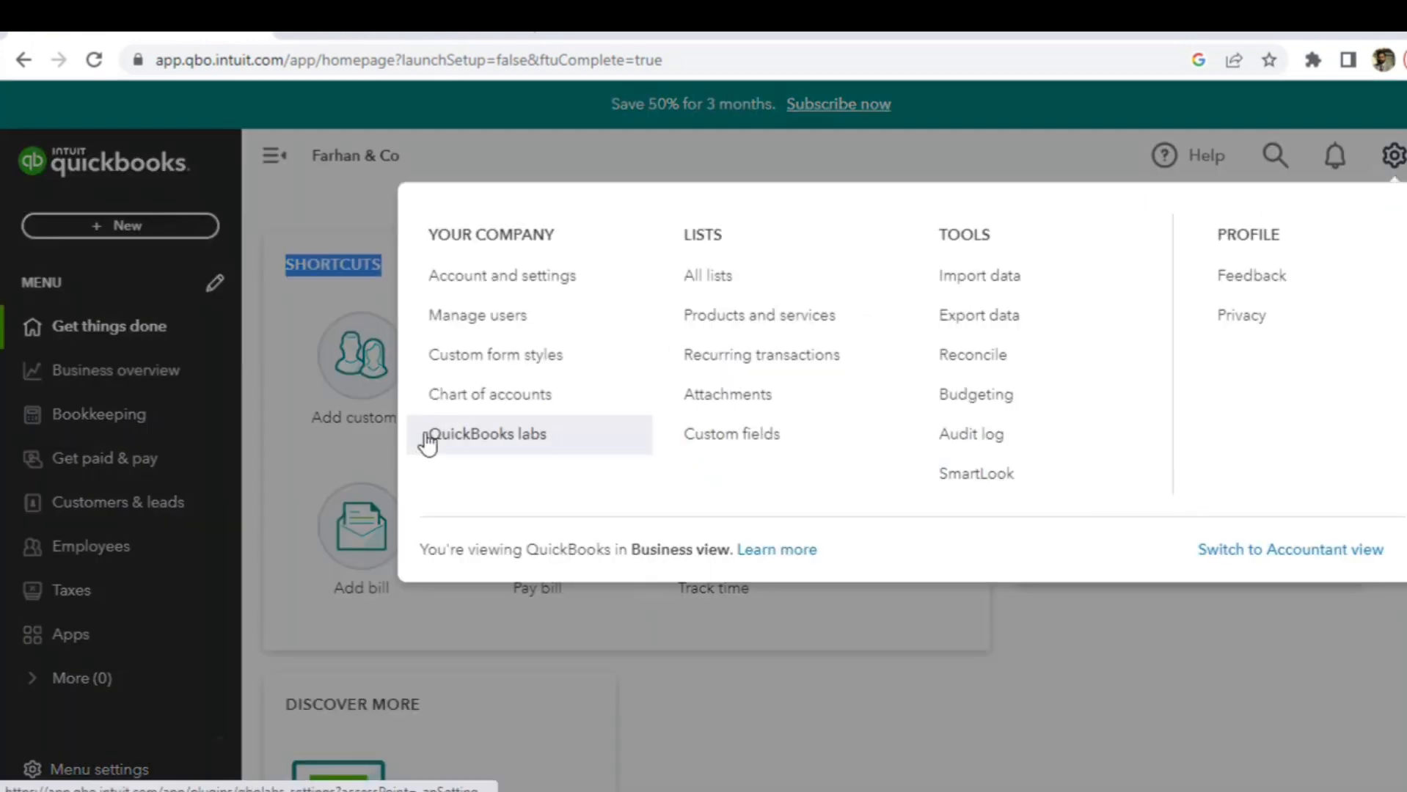
{"action": "left_click", "coordinate": [488, 396]}
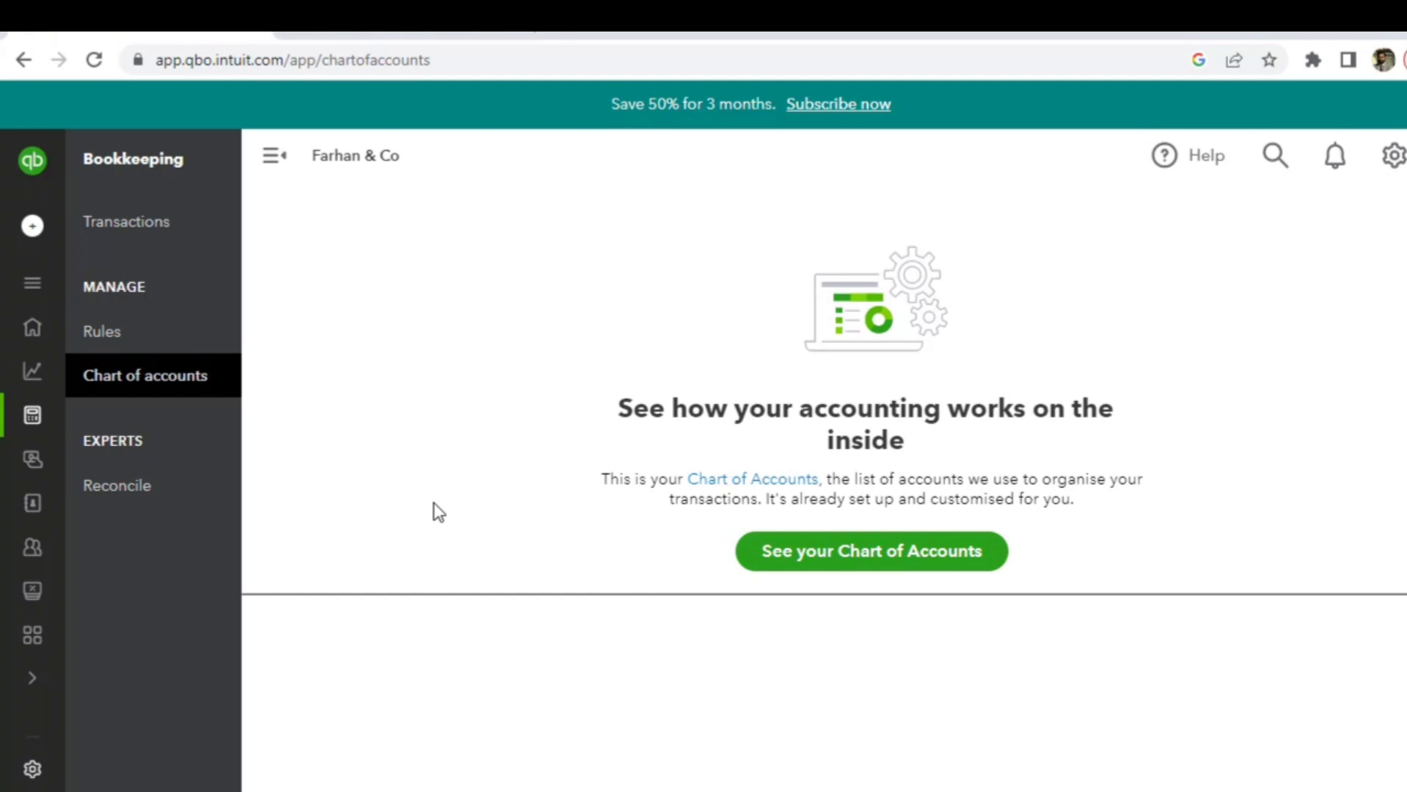
- Show the full Chart of Accounts list and scroll through the existing accounts
{"action": "left_click", "coordinate": [835, 566]}
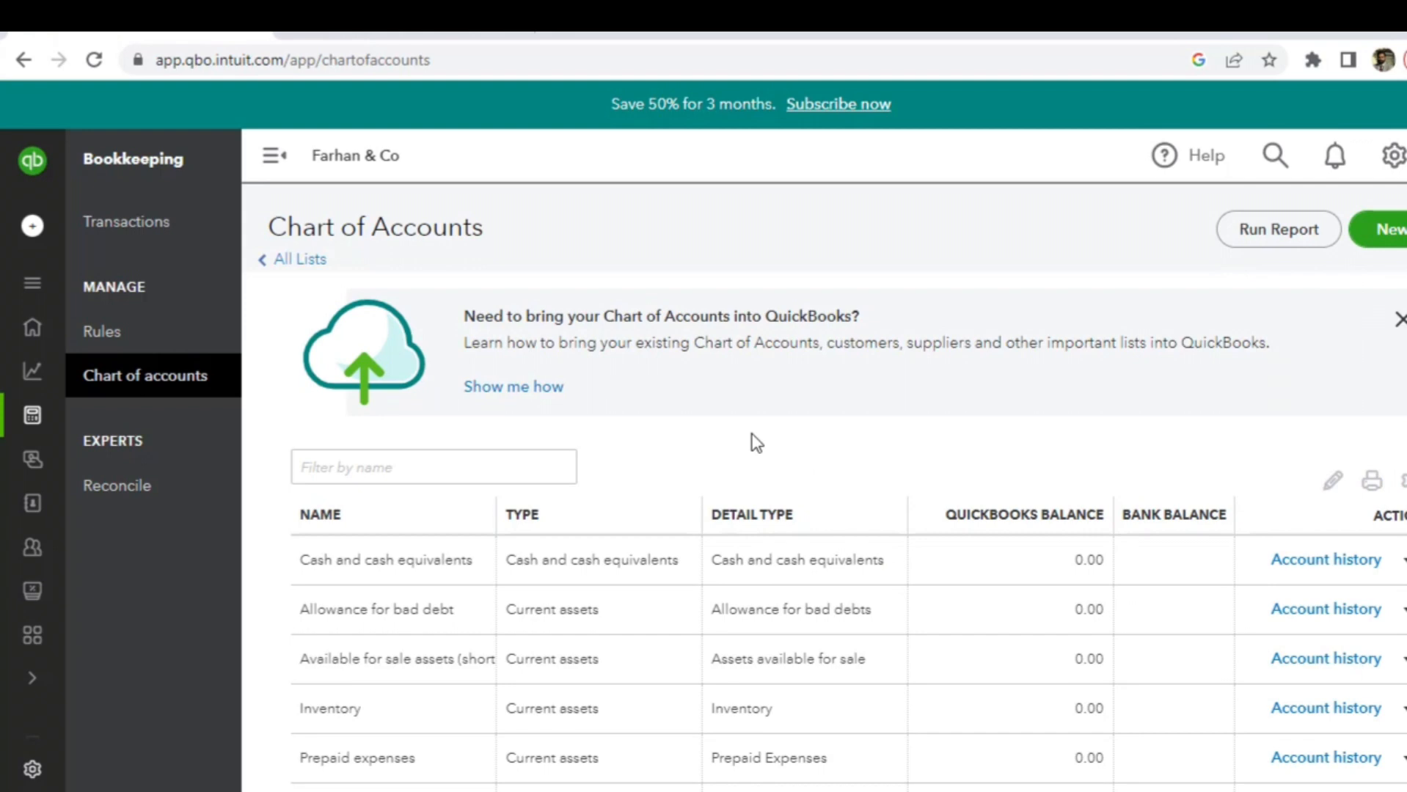
{"action": "scroll", "coordinate": [705, 453], "scroll_direction": "down", "scroll_amount": 2}
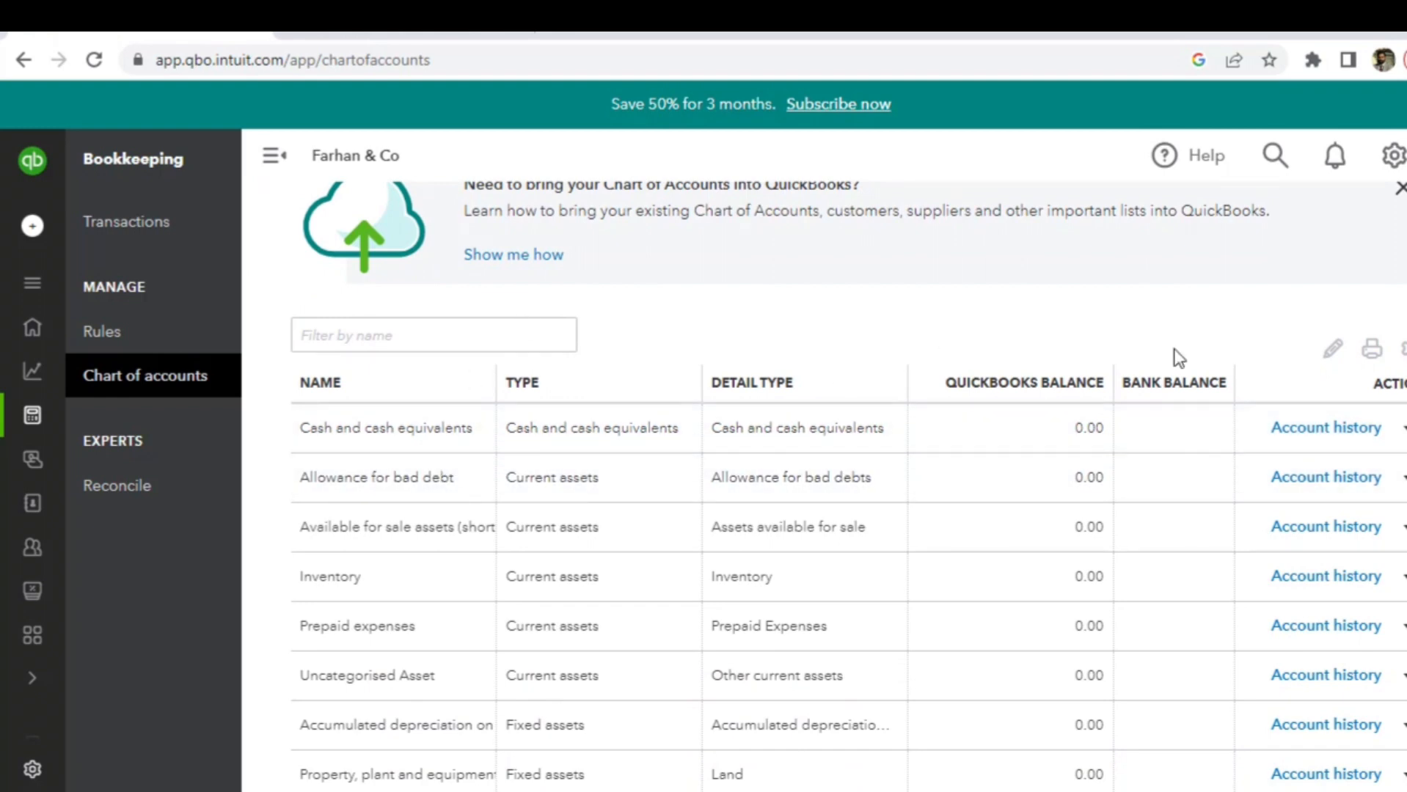
{"action": "scroll", "coordinate": [1178, 358], "scroll_direction": "up", "scroll_amount": 2}
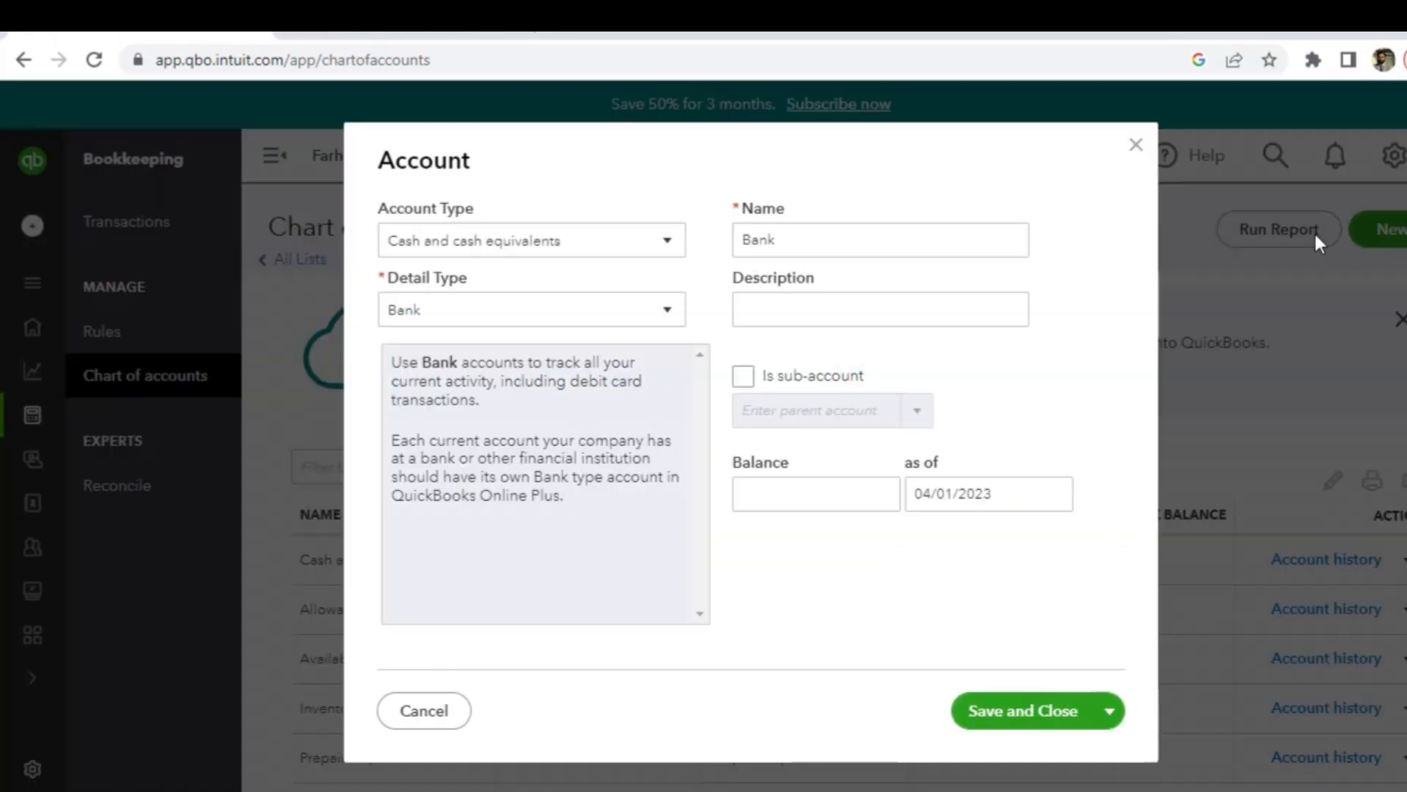
- Name the new Cash and cash equivalents Bank account MCB-1001 with description 'Account no1001'
{"action": "left_click", "coordinate": [672, 249]}
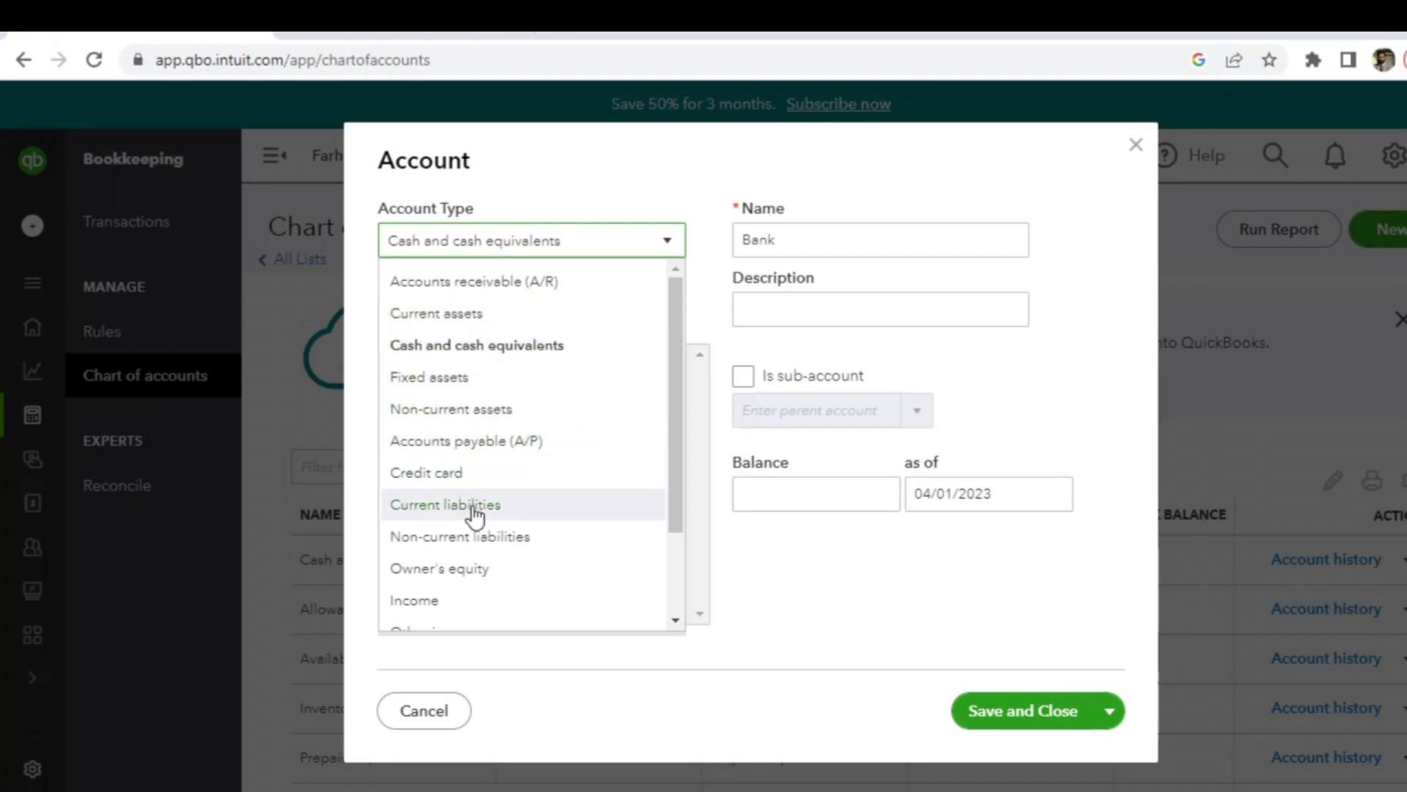
{"action": "left_click_drag", "start_coordinate": [676, 434], "coordinate": [683, 282]}
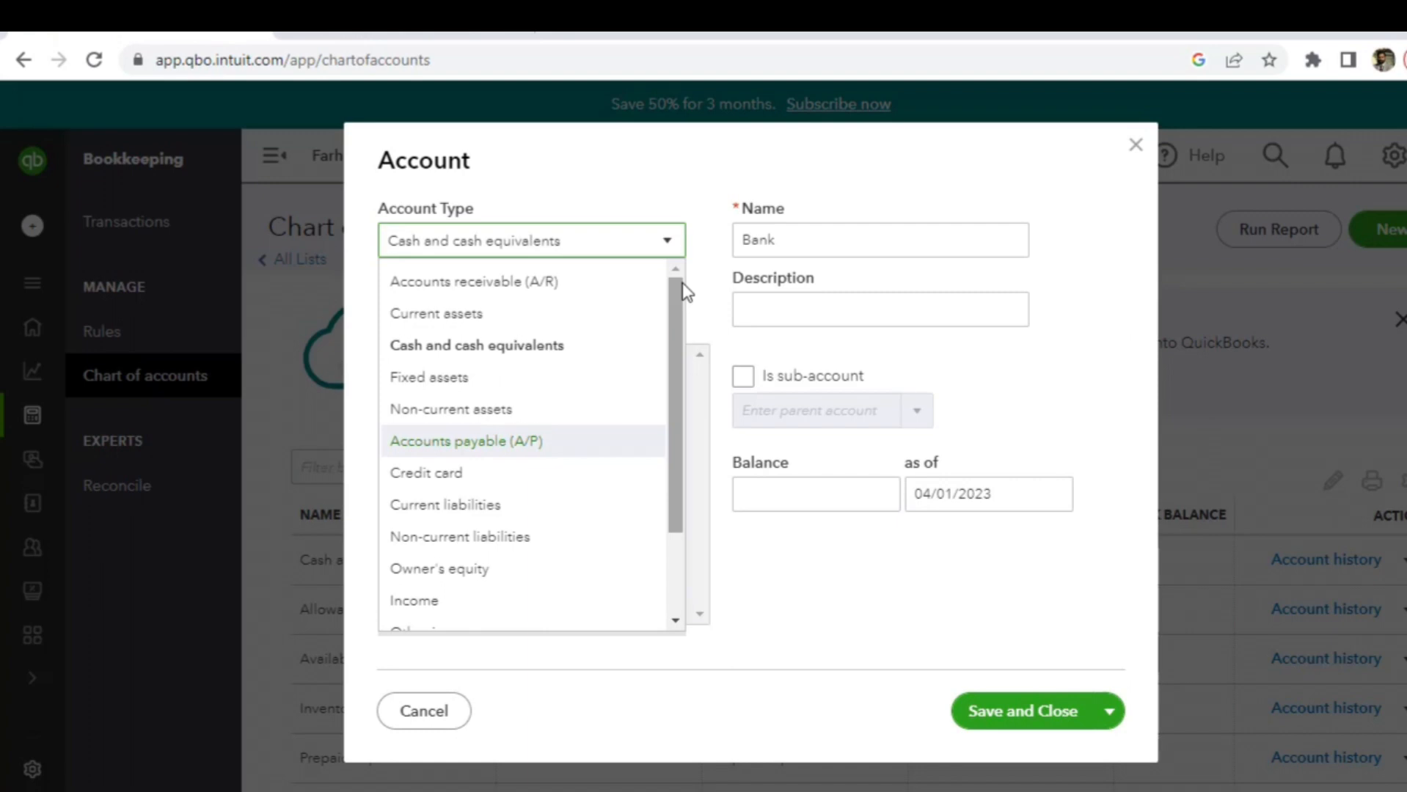
{"action": "left_click", "coordinate": [601, 244]}
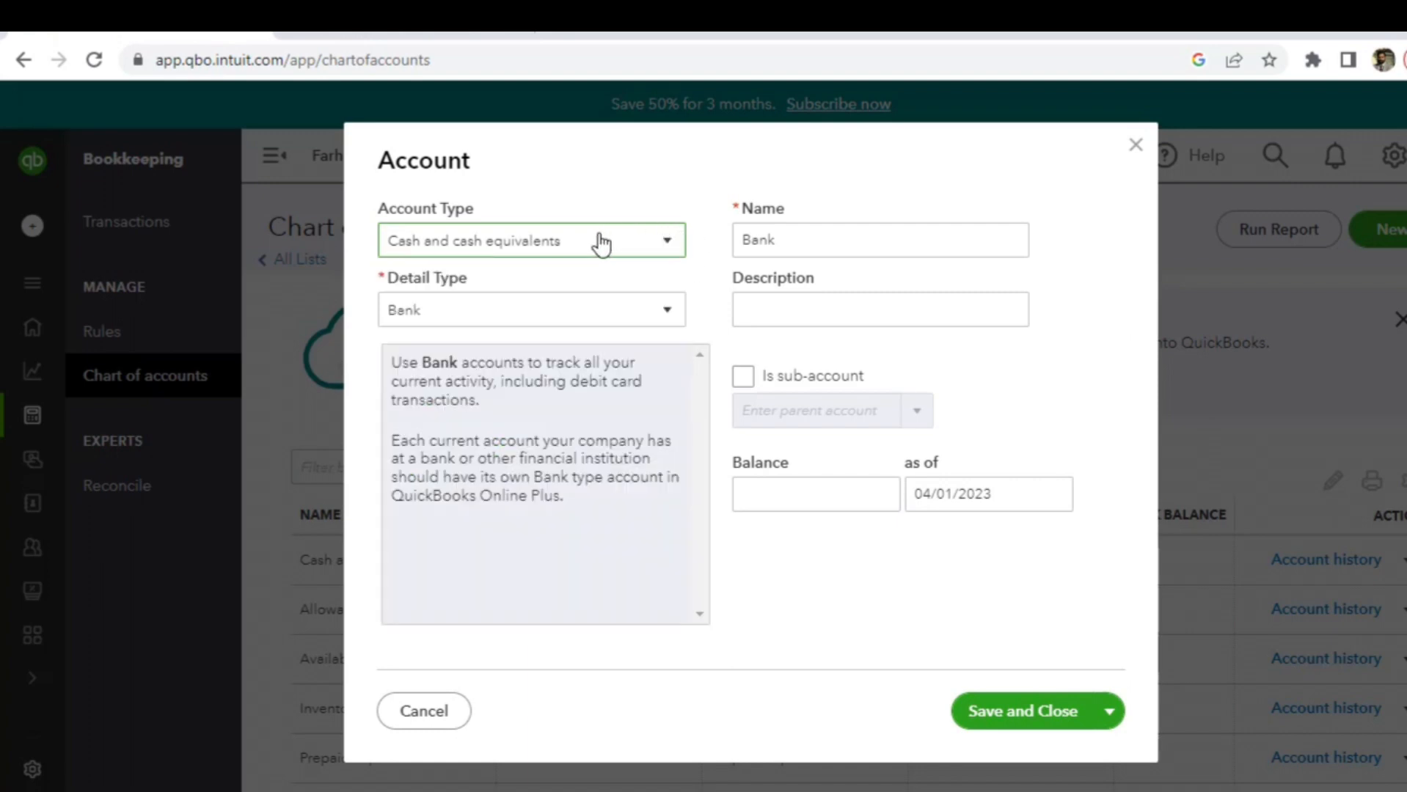
{"action": "left_click", "coordinate": [844, 238]}
{"action": "double_click", "coordinate": [844, 238]}
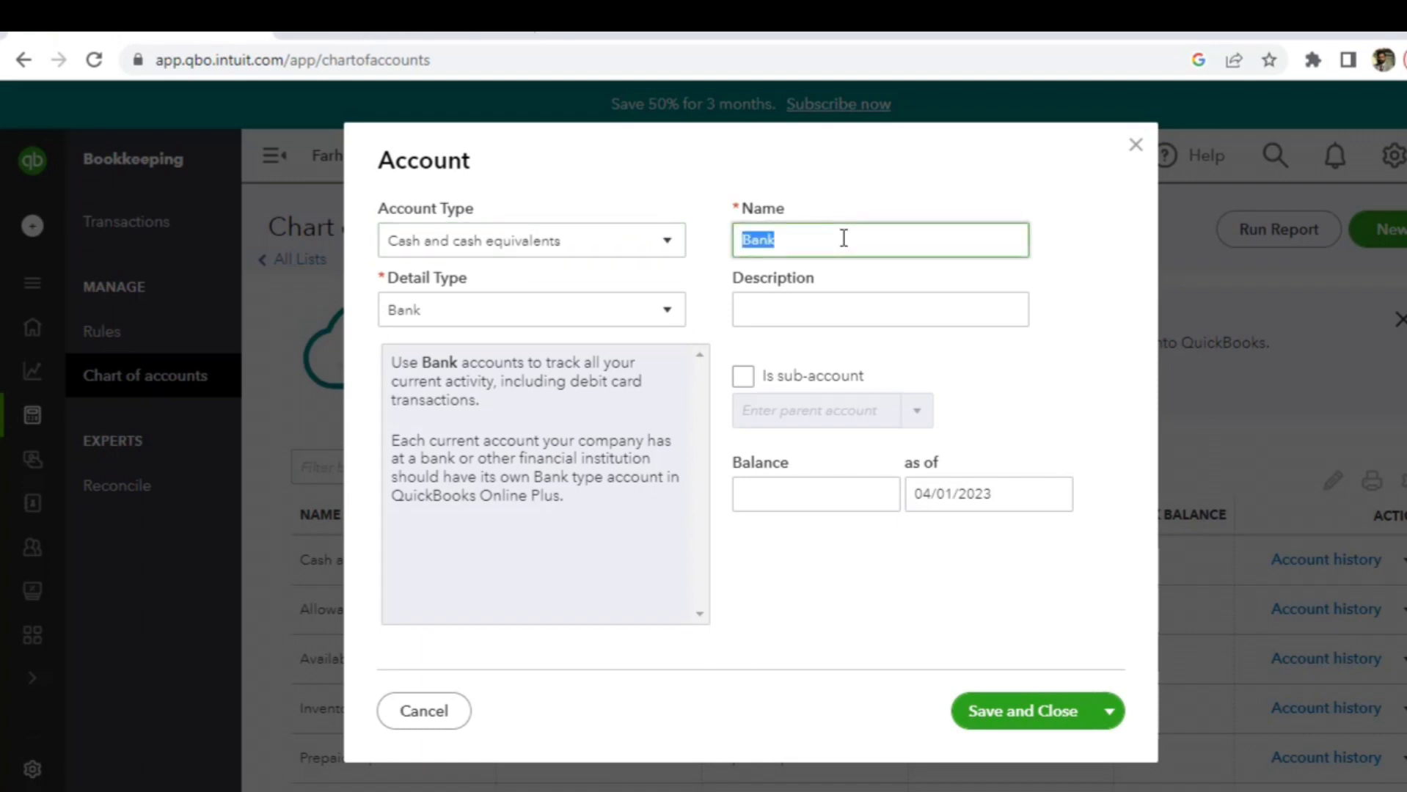
{"action": "type", "text": "MCB-"}
{"action": "type", "text": "1001"}
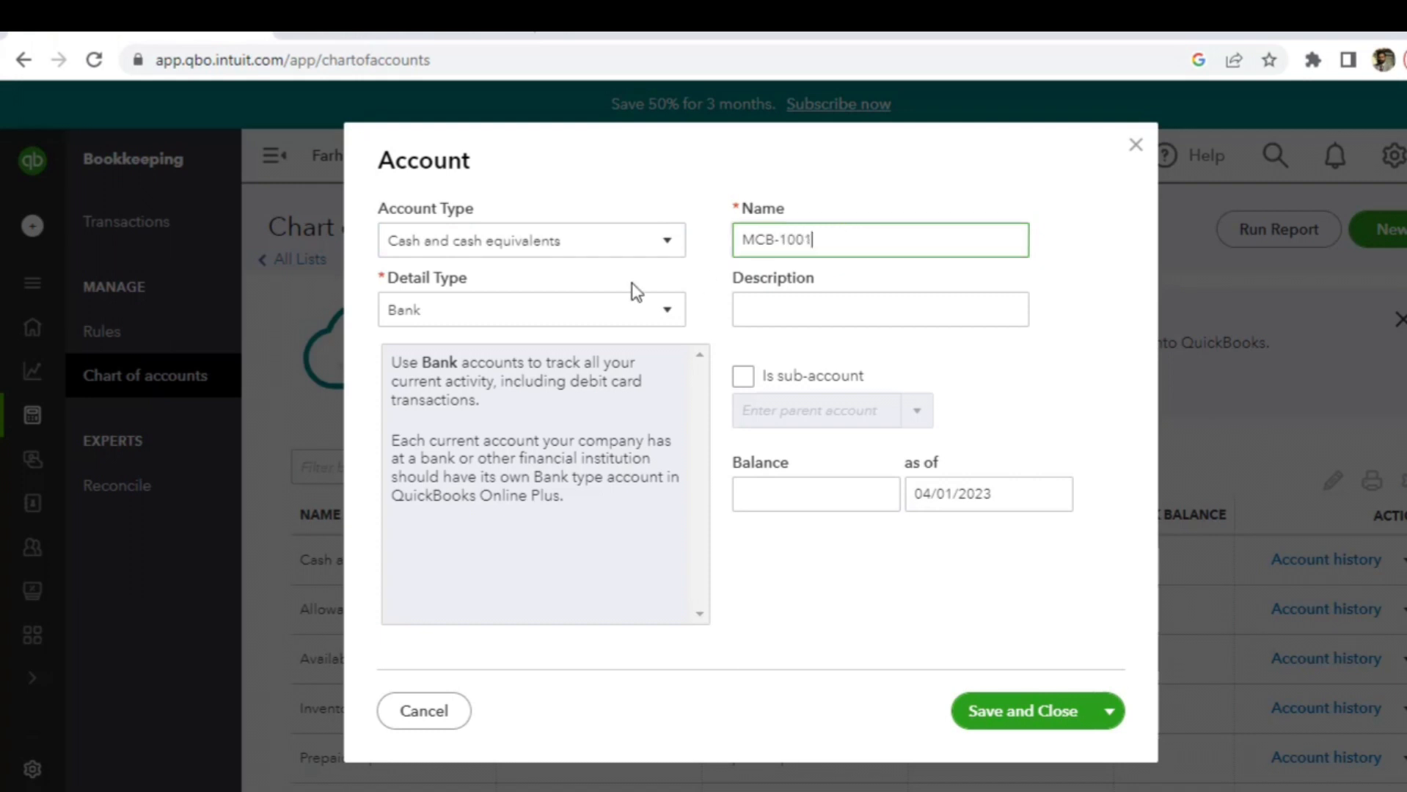
{"action": "left_click", "coordinate": [645, 314]}
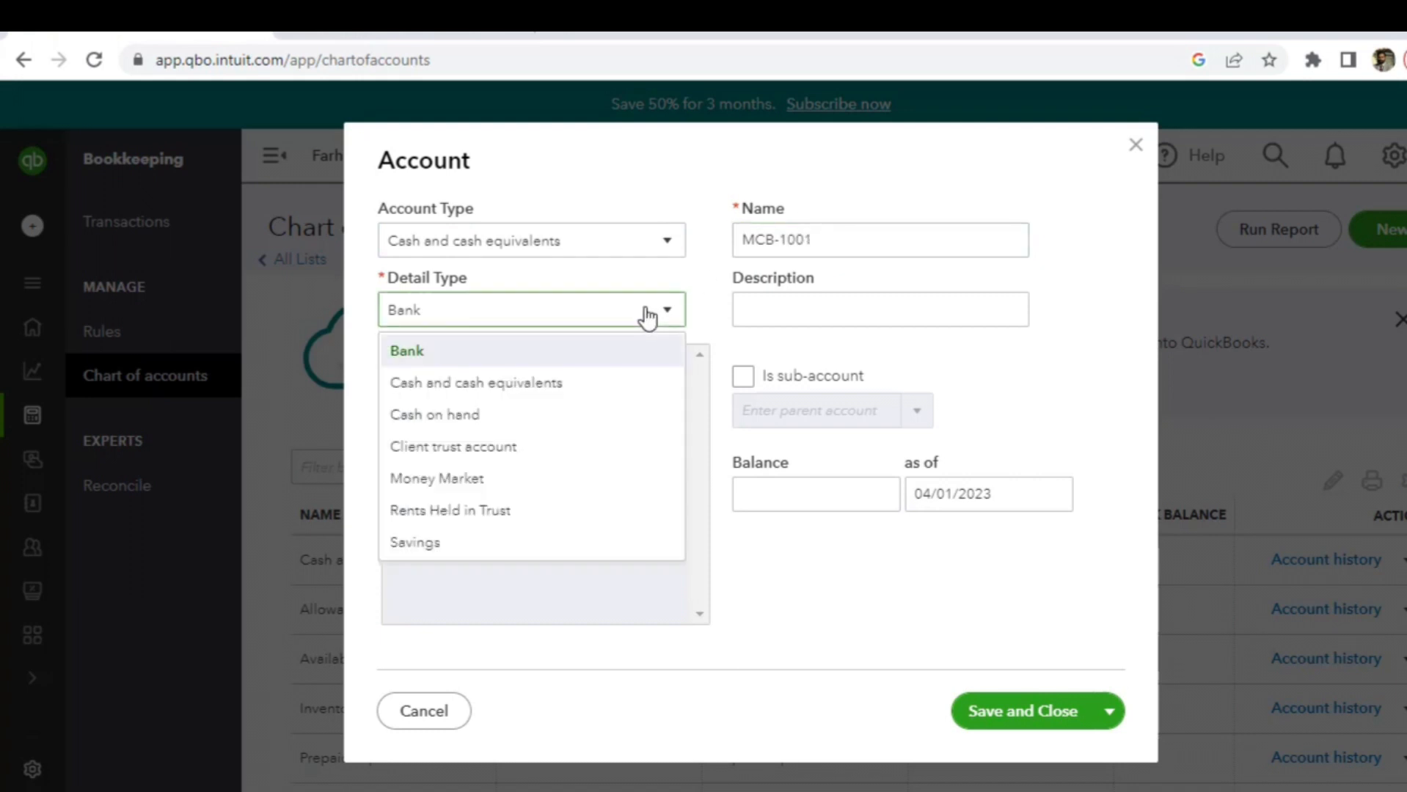
{"action": "left_click", "coordinate": [767, 302]}
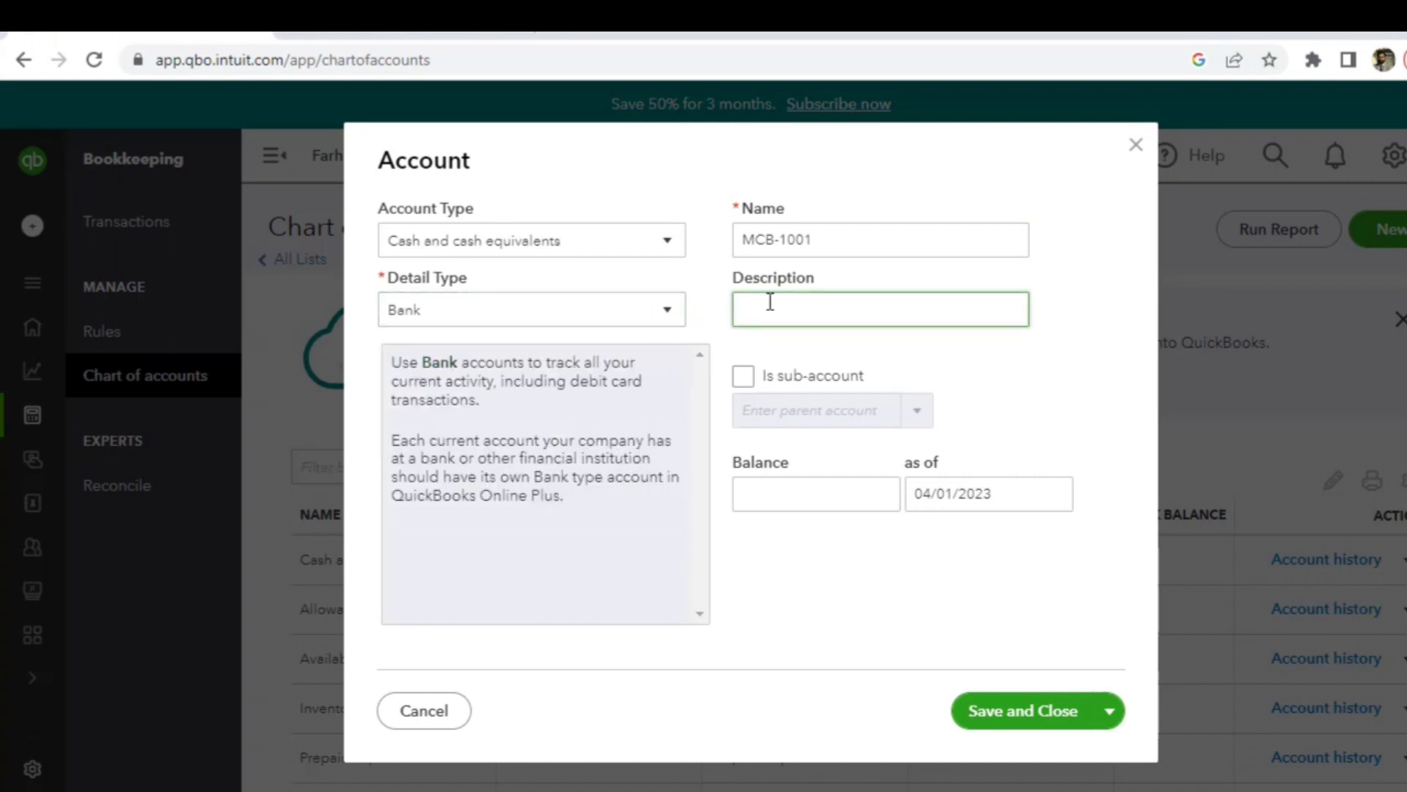
{"action": "type", "text": "Account no1001"}
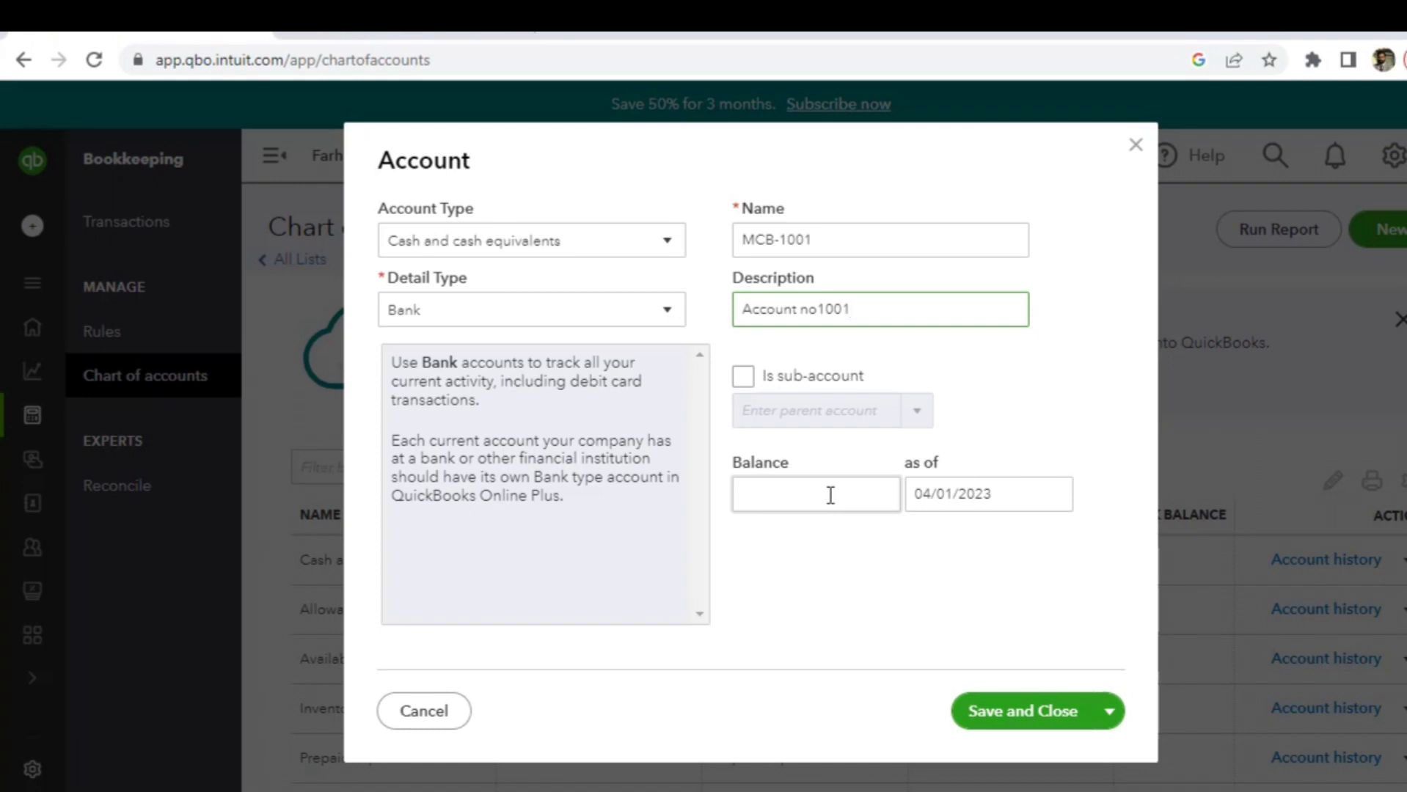
- Save the MCB-1001 bank account and filter the account list by 'mcb'
{"action": "left_click", "coordinate": [1030, 712]}
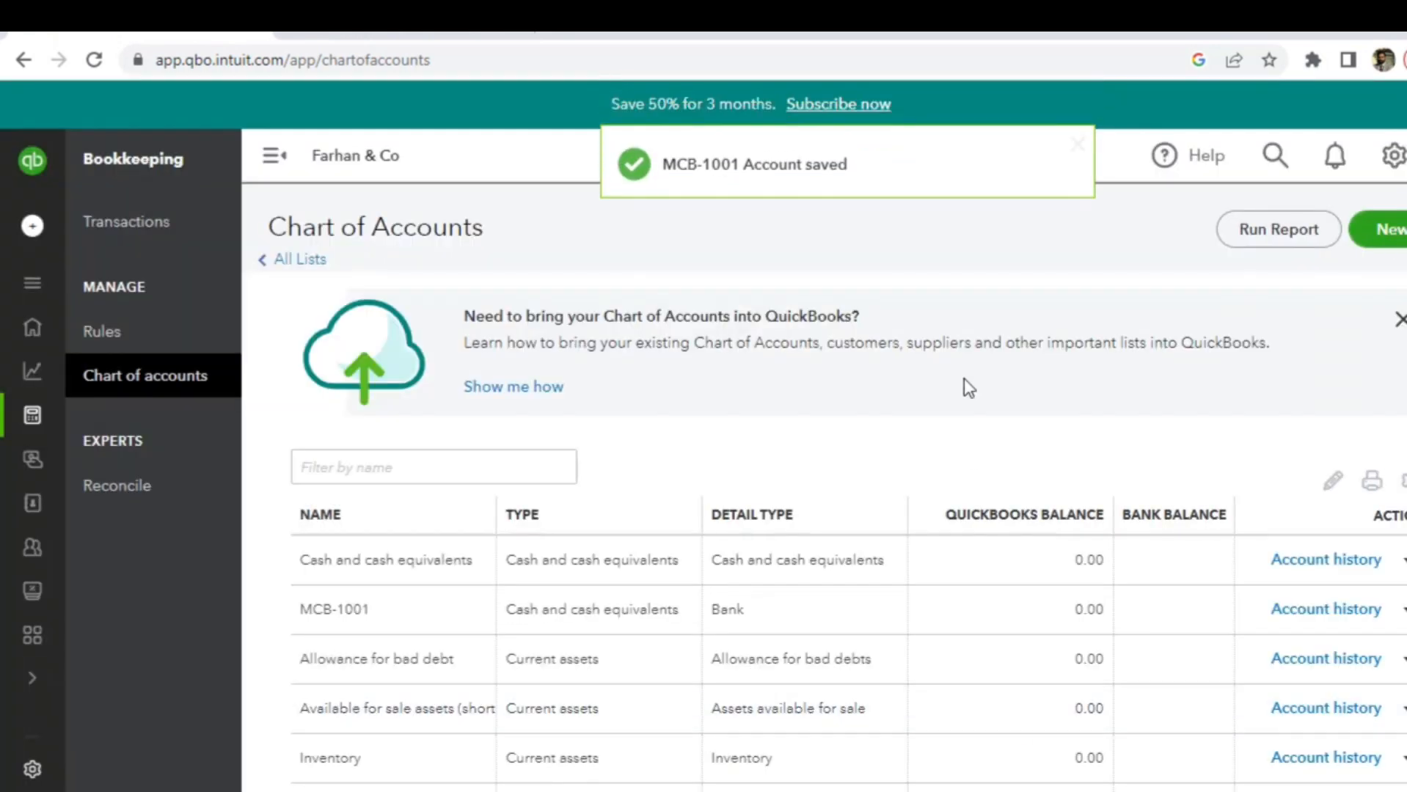
{"action": "left_click", "coordinate": [478, 475]}
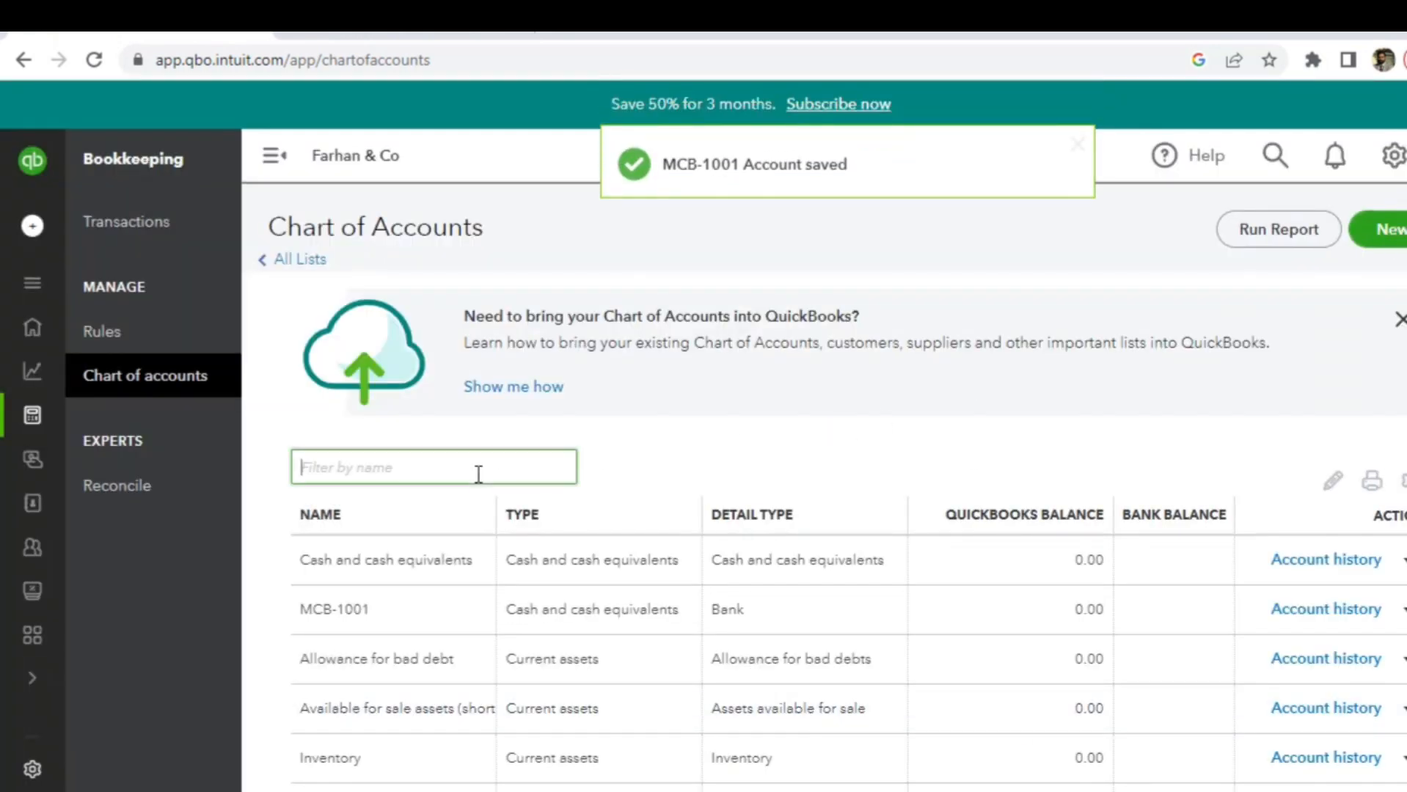
{"action": "type", "text": "mc"}
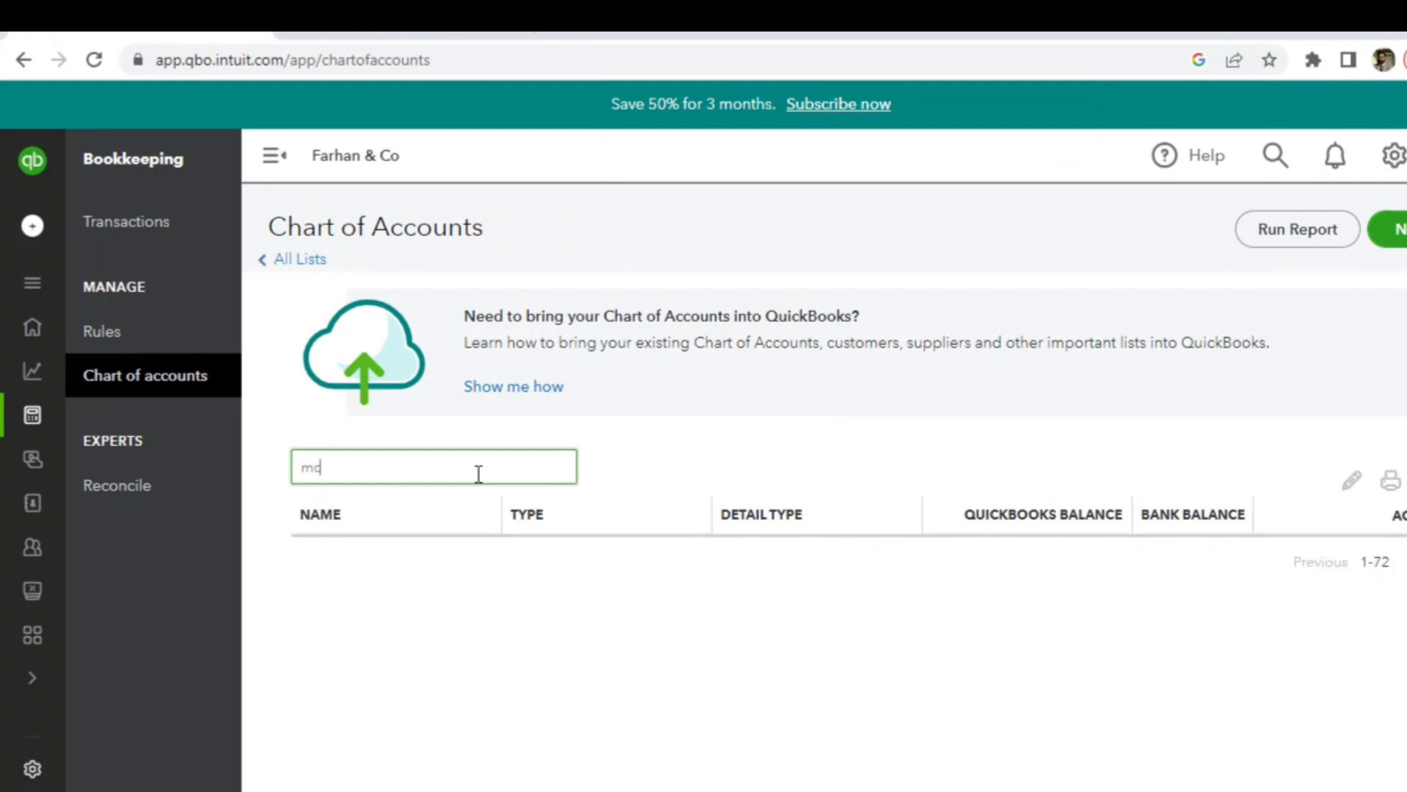
{"action": "type", "text": "b"}
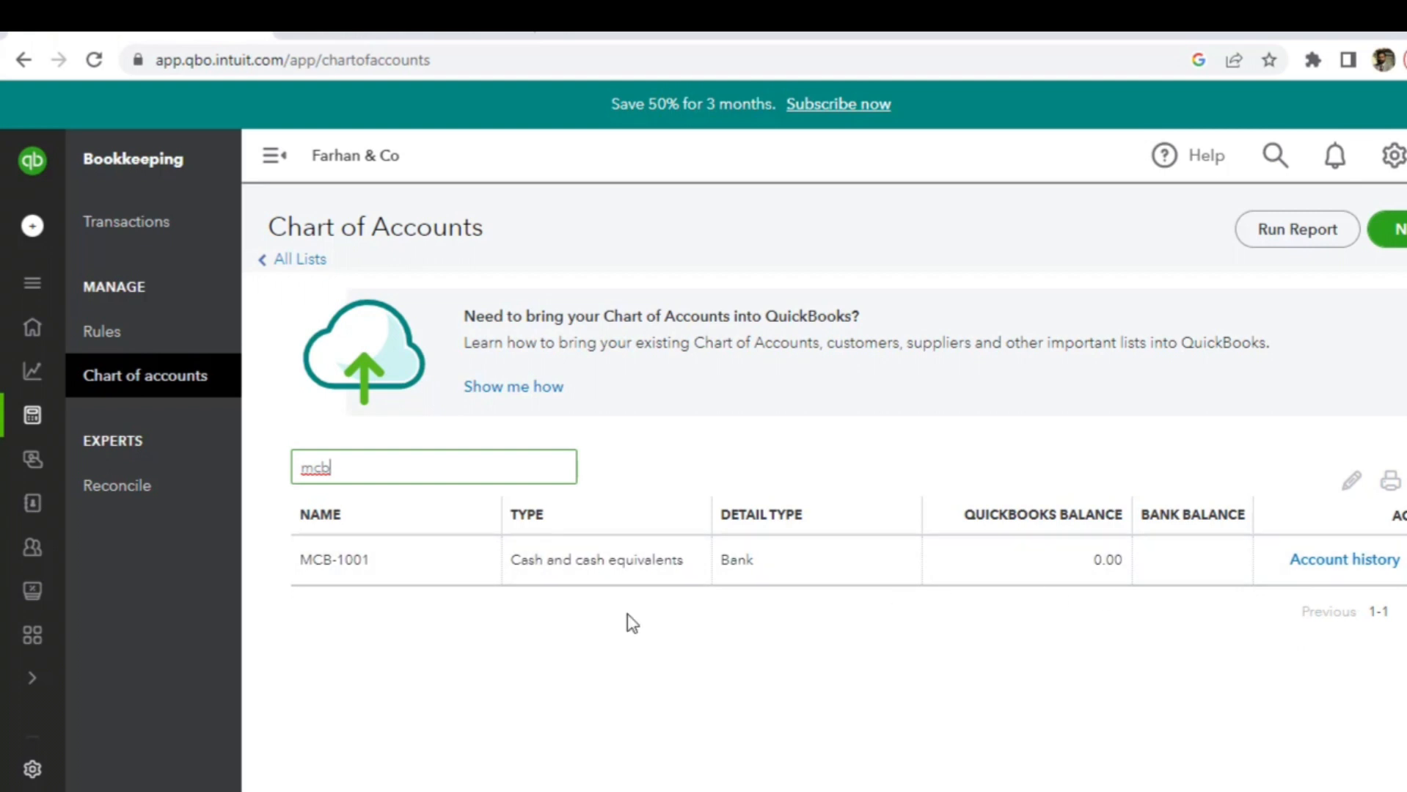
- Clear the name filter so all accounts show, then bring up the company settings menu
{"action": "key", "text": "BackSpace"}
{"action": "key", "text": "BackSpace"}
{"action": "key", "text": "BackSpace"}
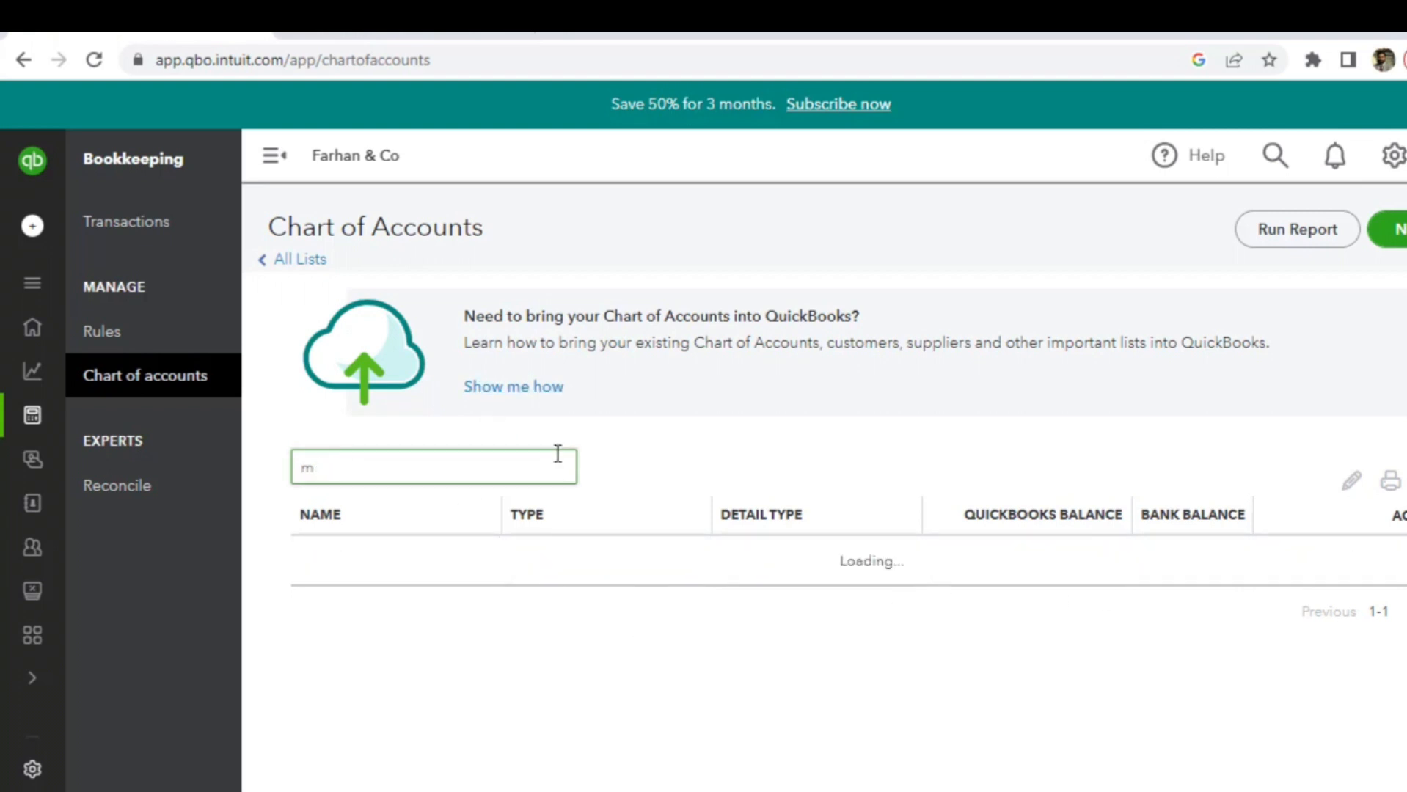
{"action": "left_click", "coordinate": [641, 476]}
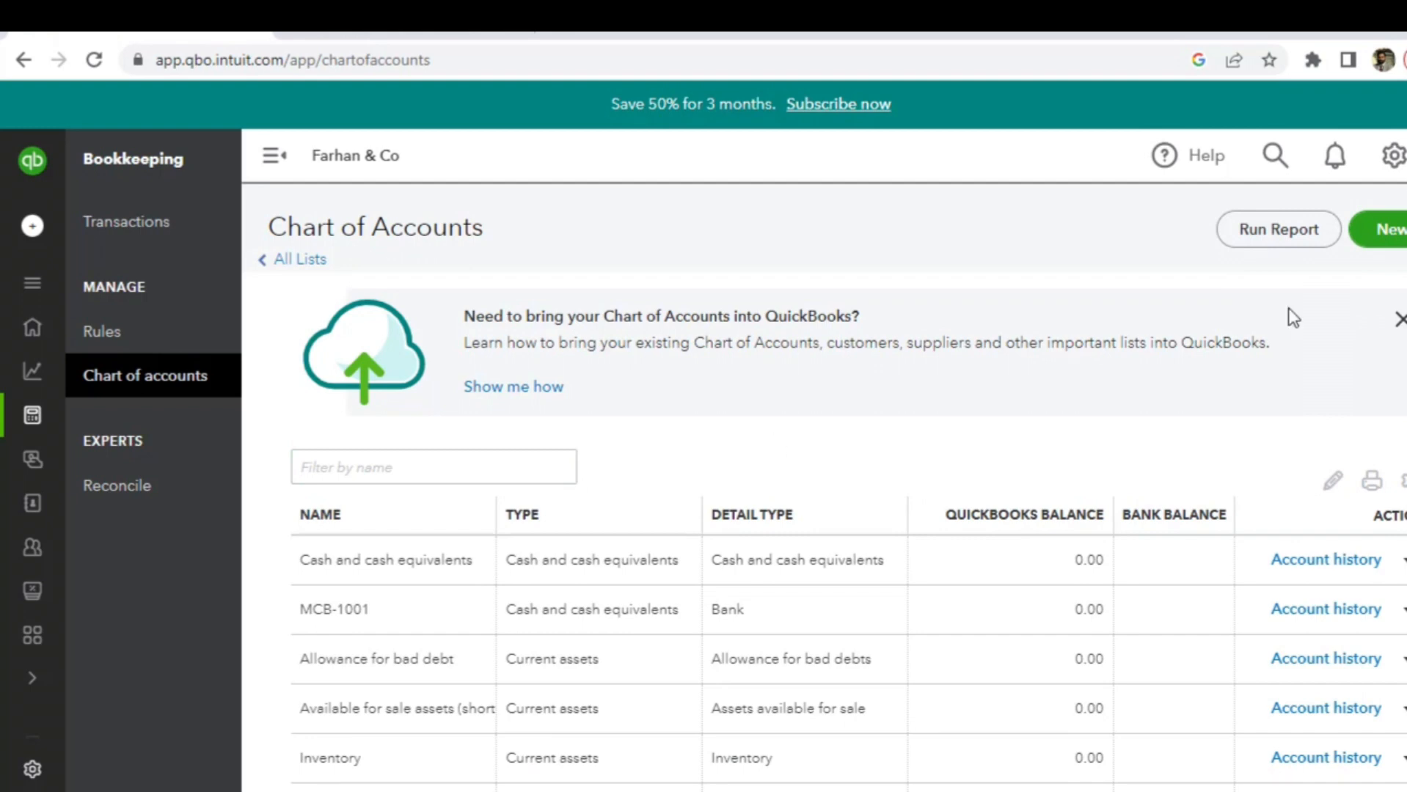
{"action": "left_click", "coordinate": [1394, 157]}
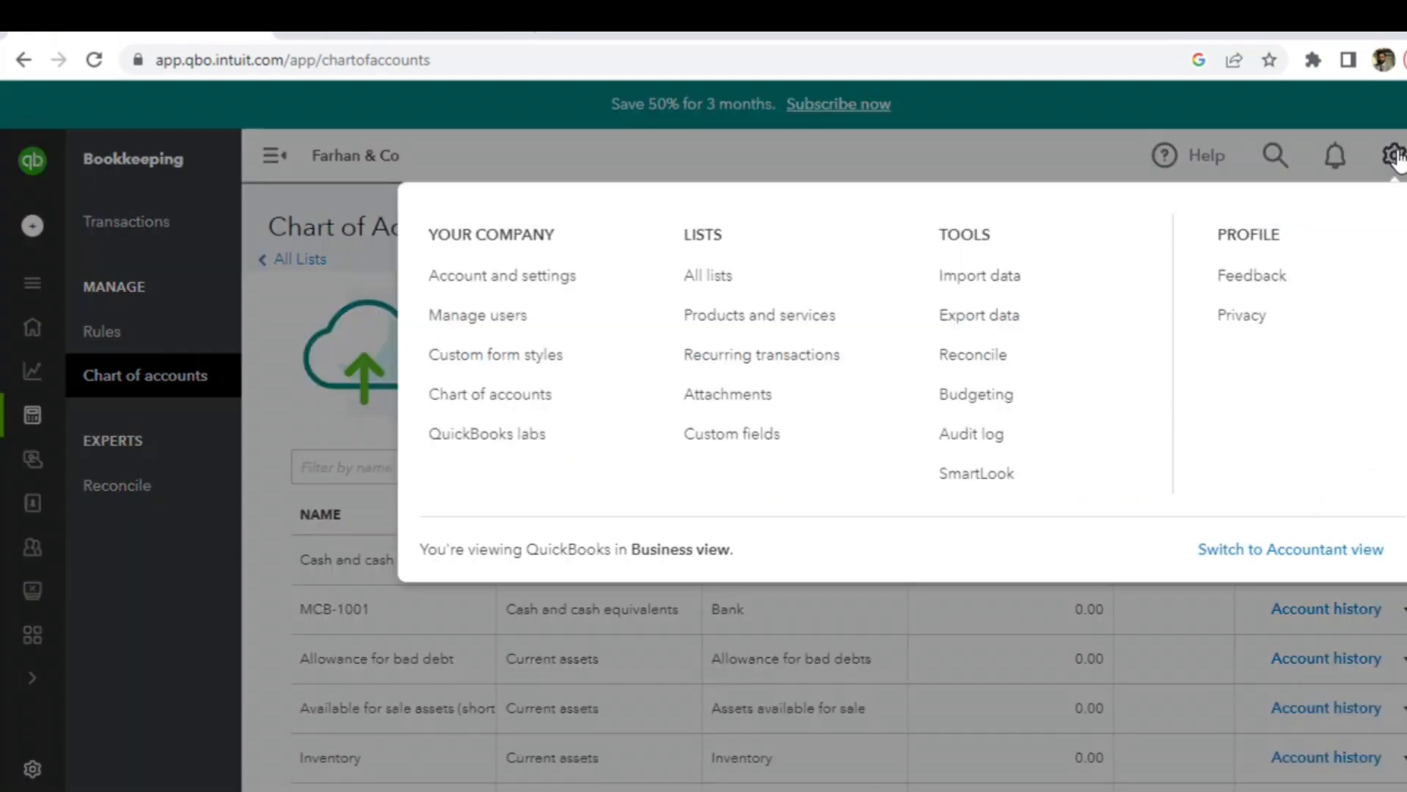
- Go to Account and settings and display the Advanced settings page
{"action": "left_click", "coordinate": [558, 282]}
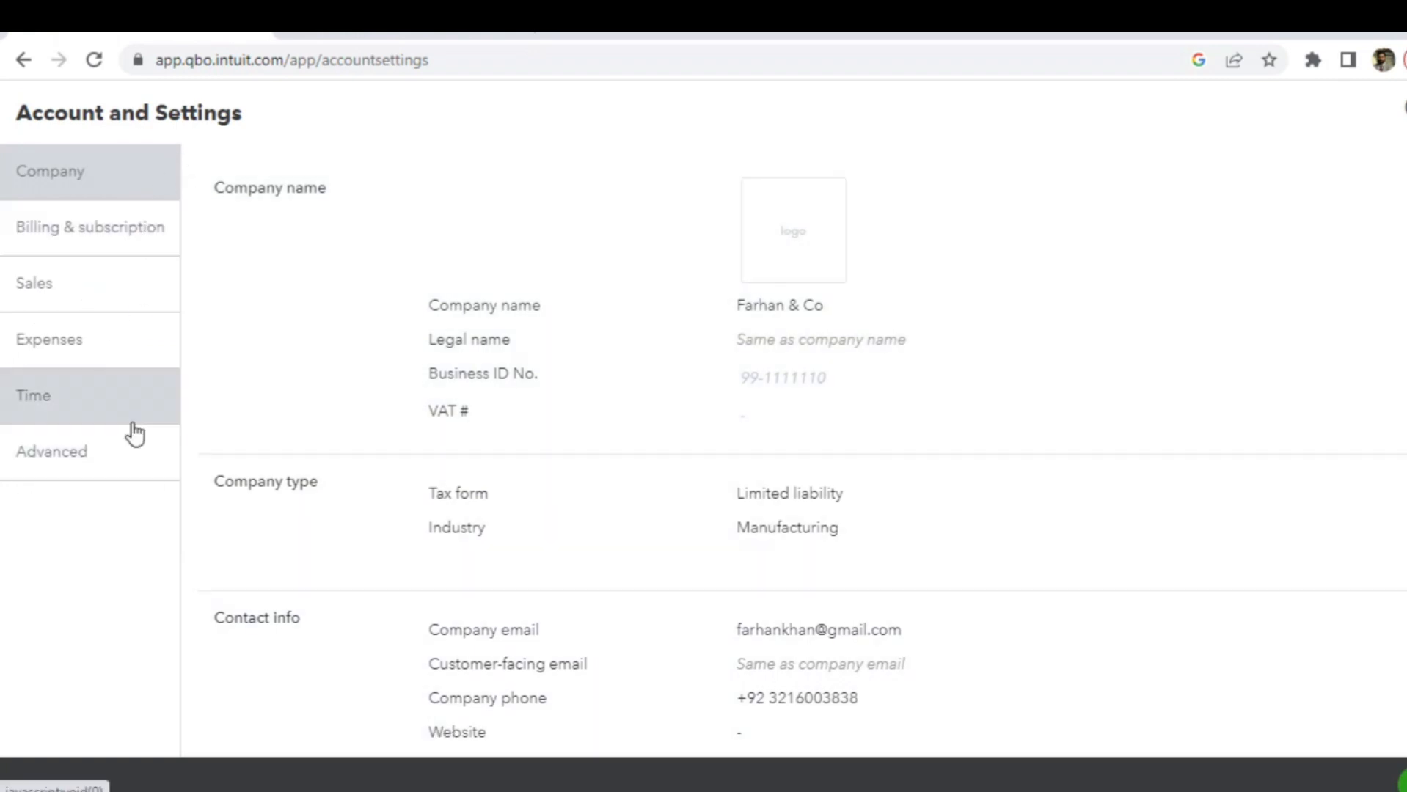
{"action": "left_click", "coordinate": [88, 462]}
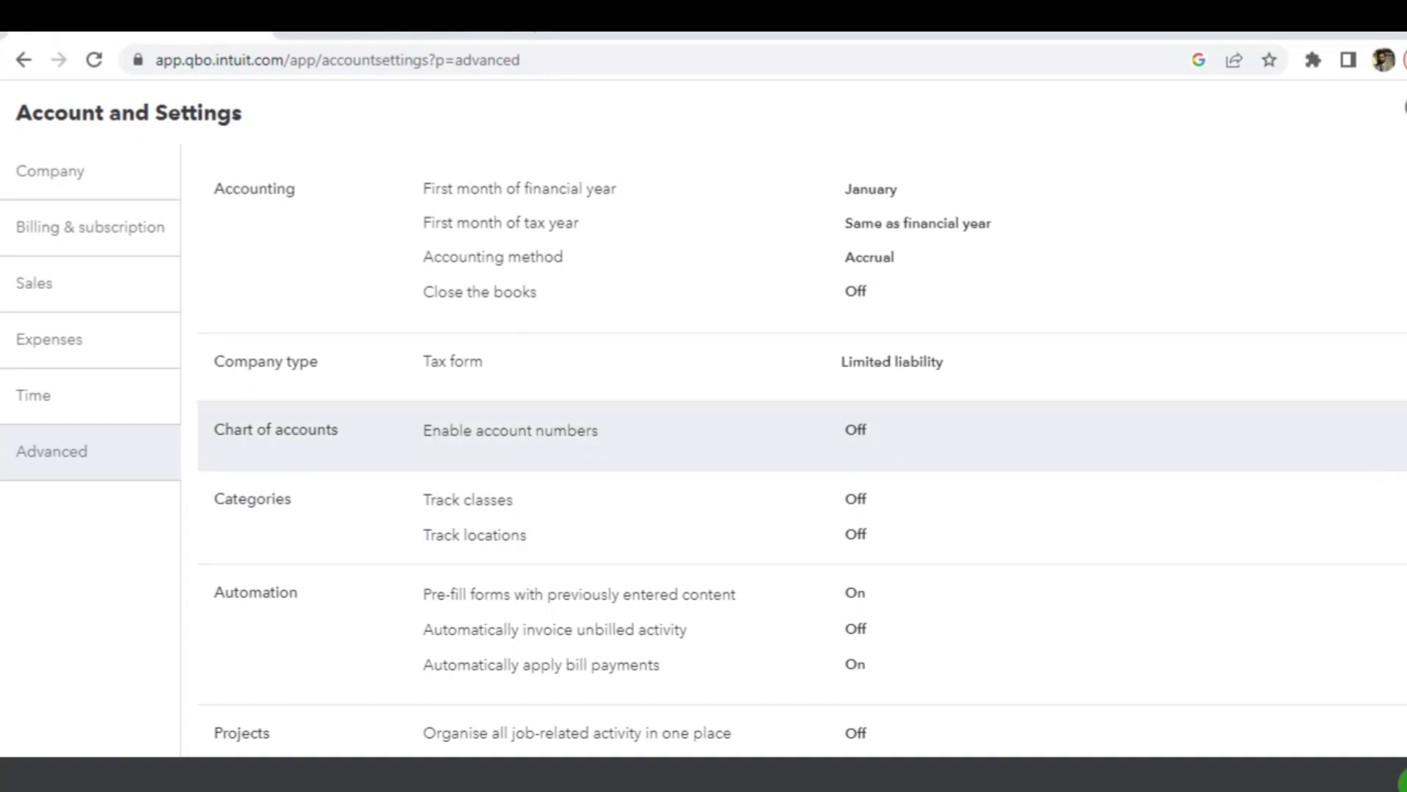
- Enable account numbers and Show account numbers under Chart of accounts, save, then view Company settings
{"action": "left_click", "coordinate": [1401, 433]}
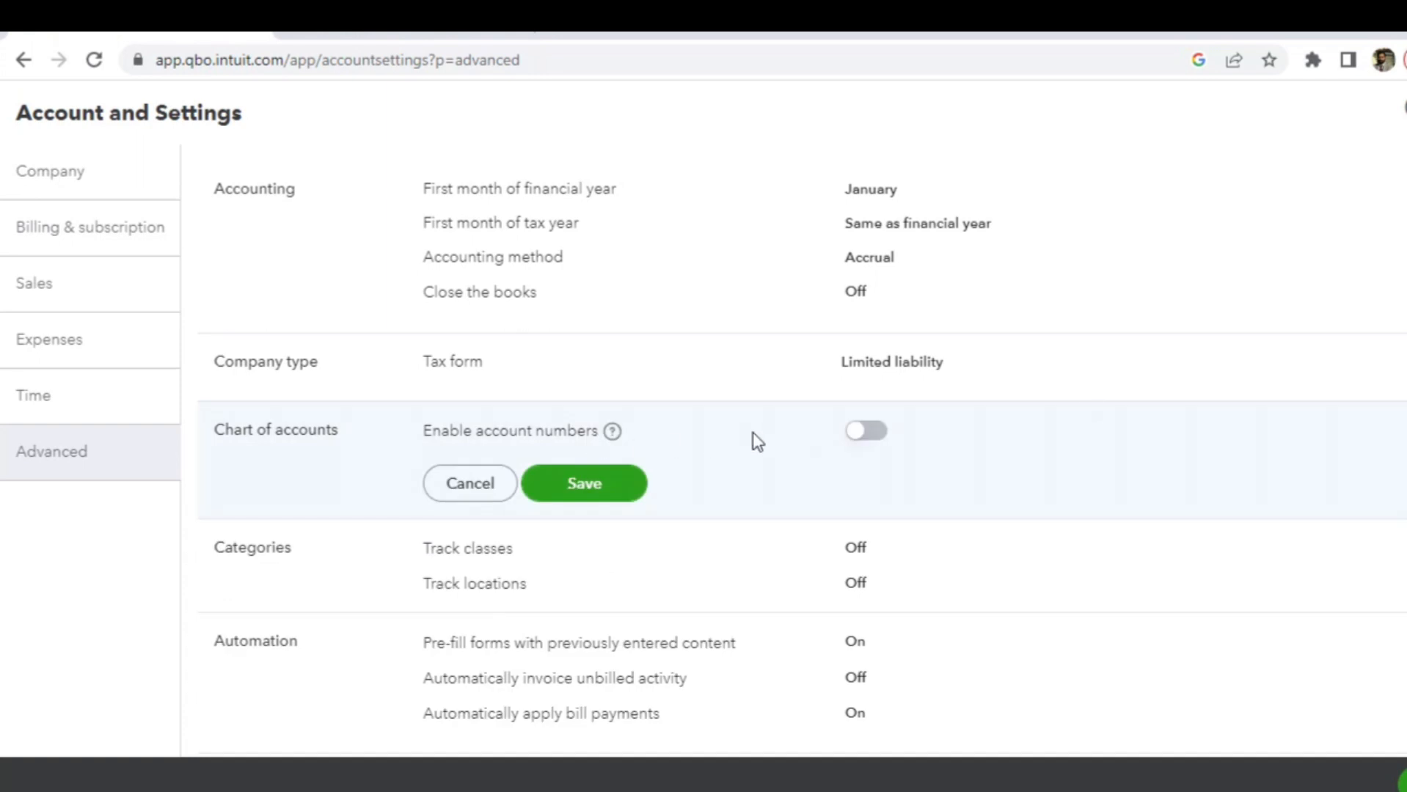
{"action": "left_click", "coordinate": [877, 437]}
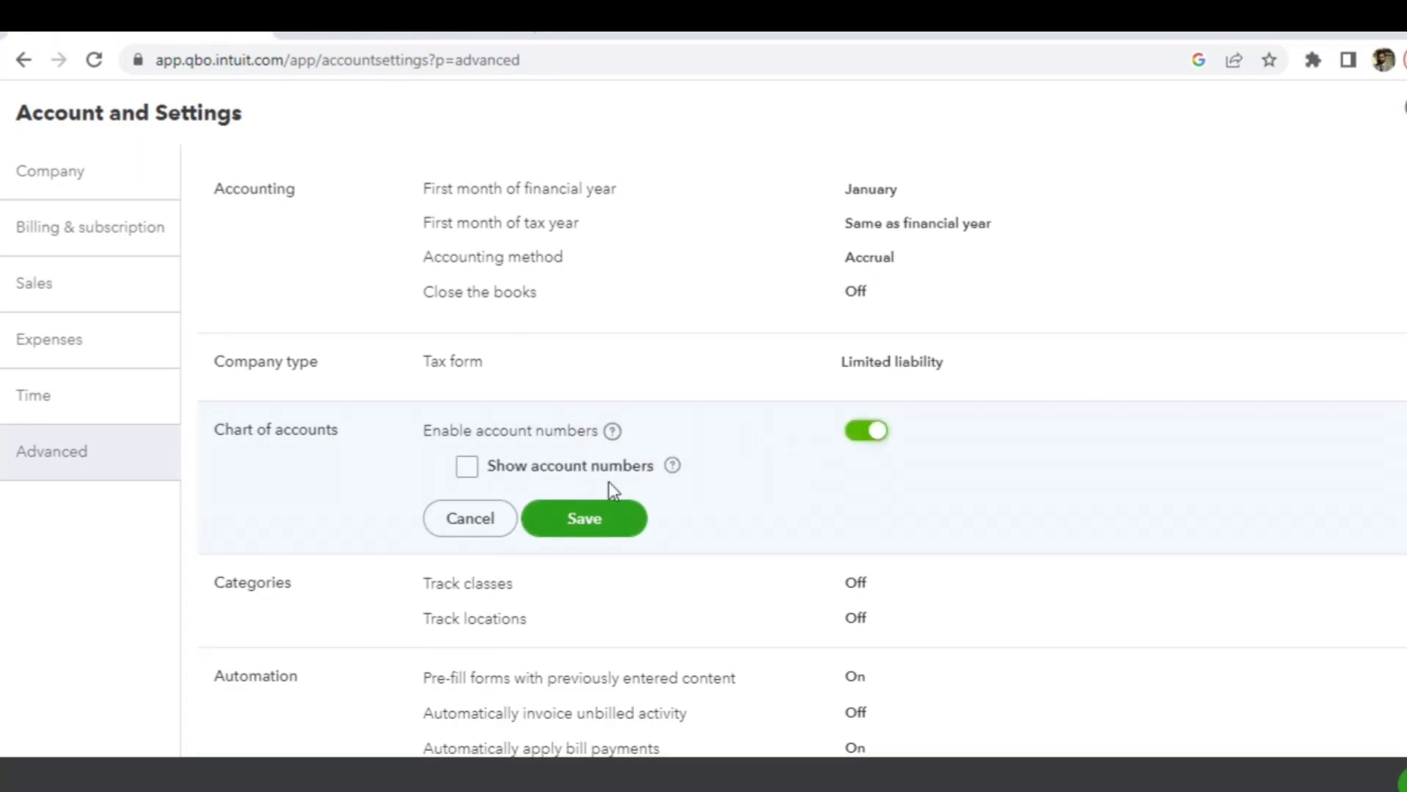
{"action": "left_click", "coordinate": [481, 471]}
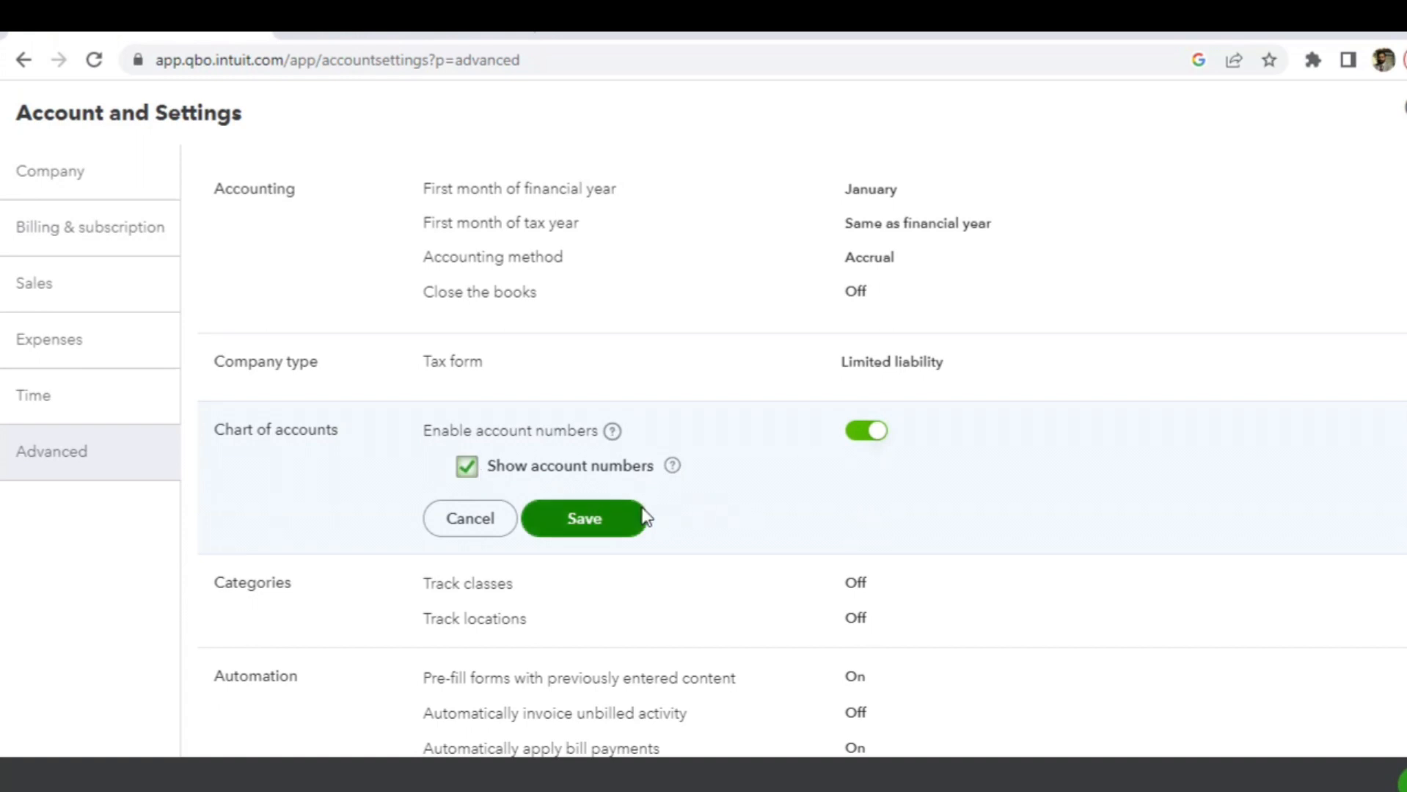
{"action": "left_click", "coordinate": [612, 521]}
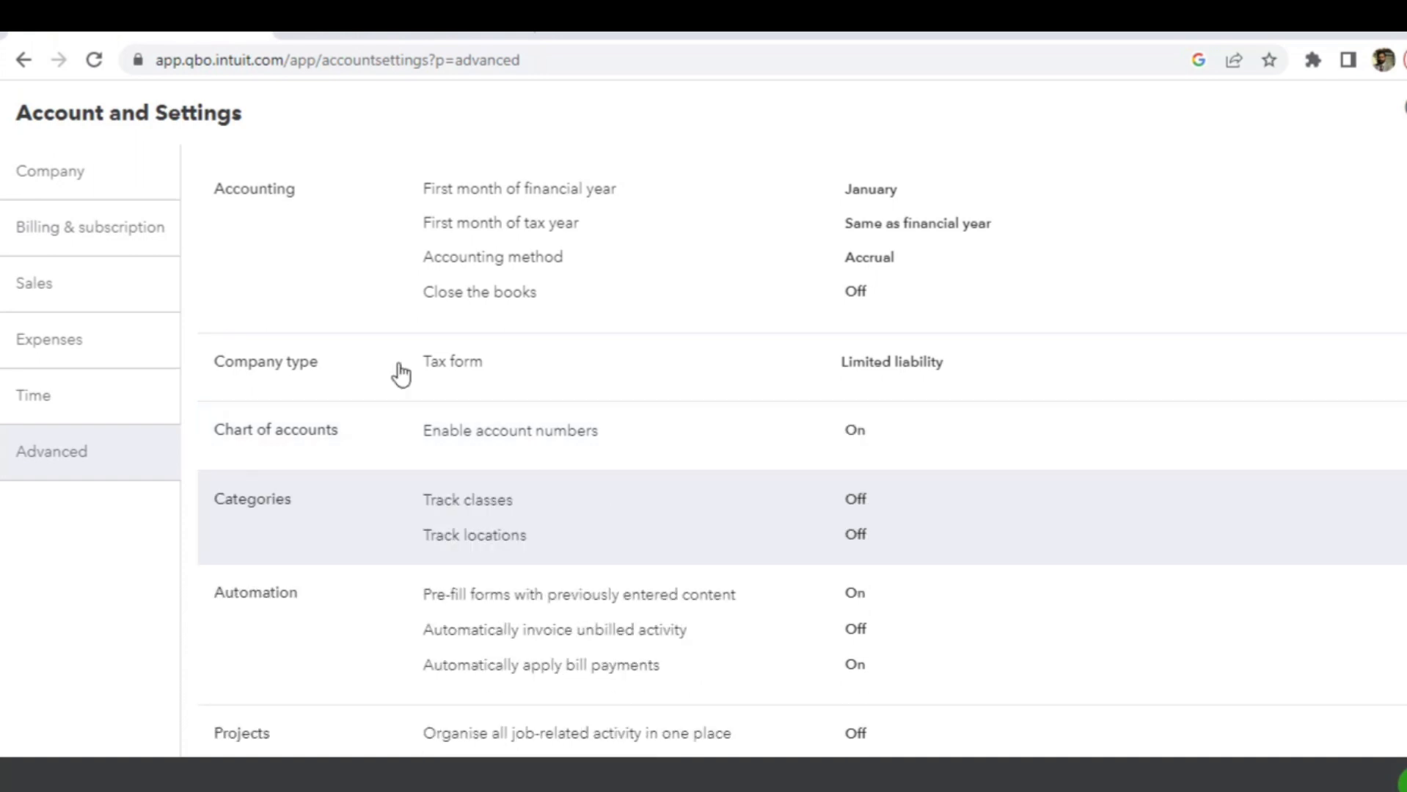
{"action": "left_click", "coordinate": [76, 178]}
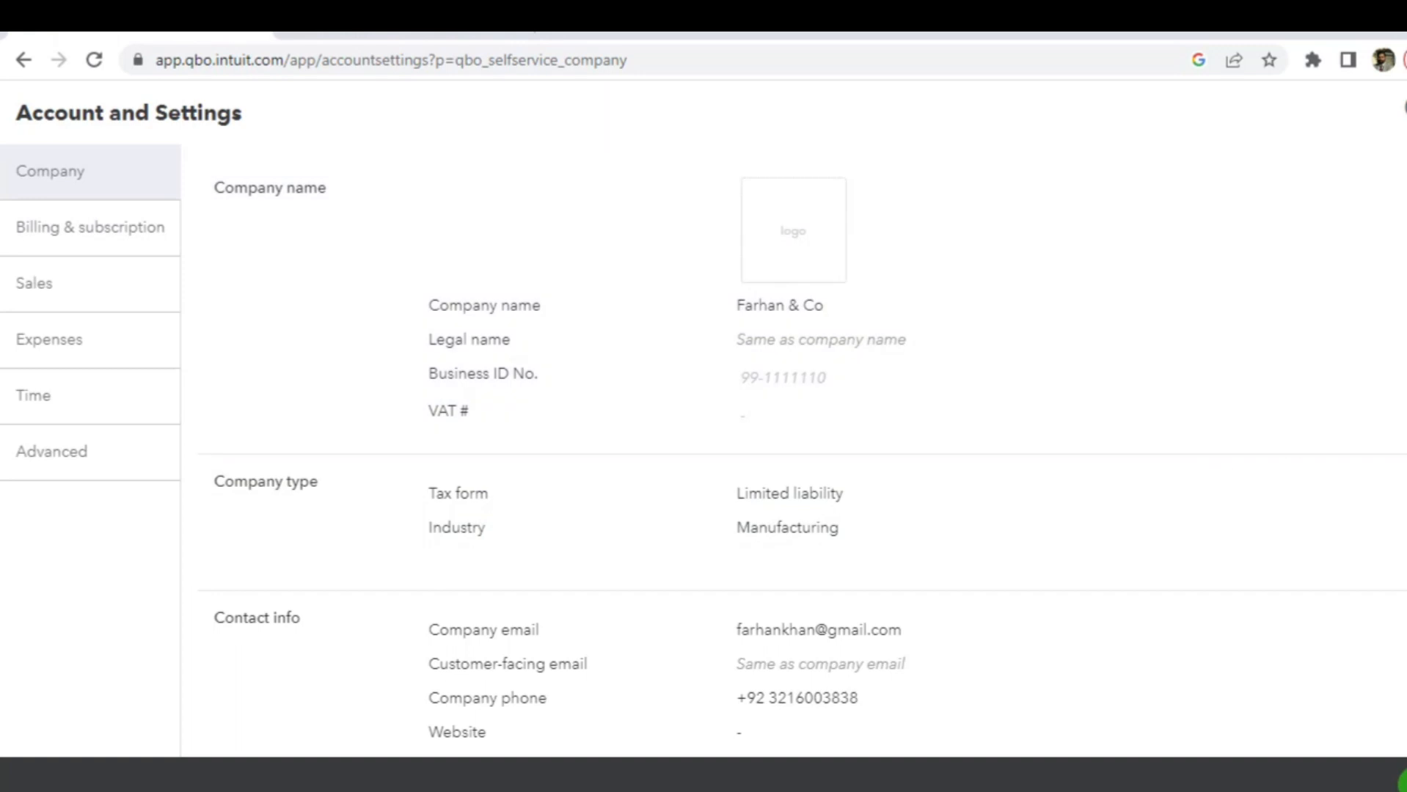
- Review the Billing, Sales, Expenses, Time and Advanced settings, then exit back to the Chart of Accounts
{"action": "scroll", "coordinate": [802, 455], "scroll_direction": "down", "scroll_amount": 3}
{"action": "scroll", "coordinate": [802, 443], "scroll_direction": "down", "scroll_amount": 1}
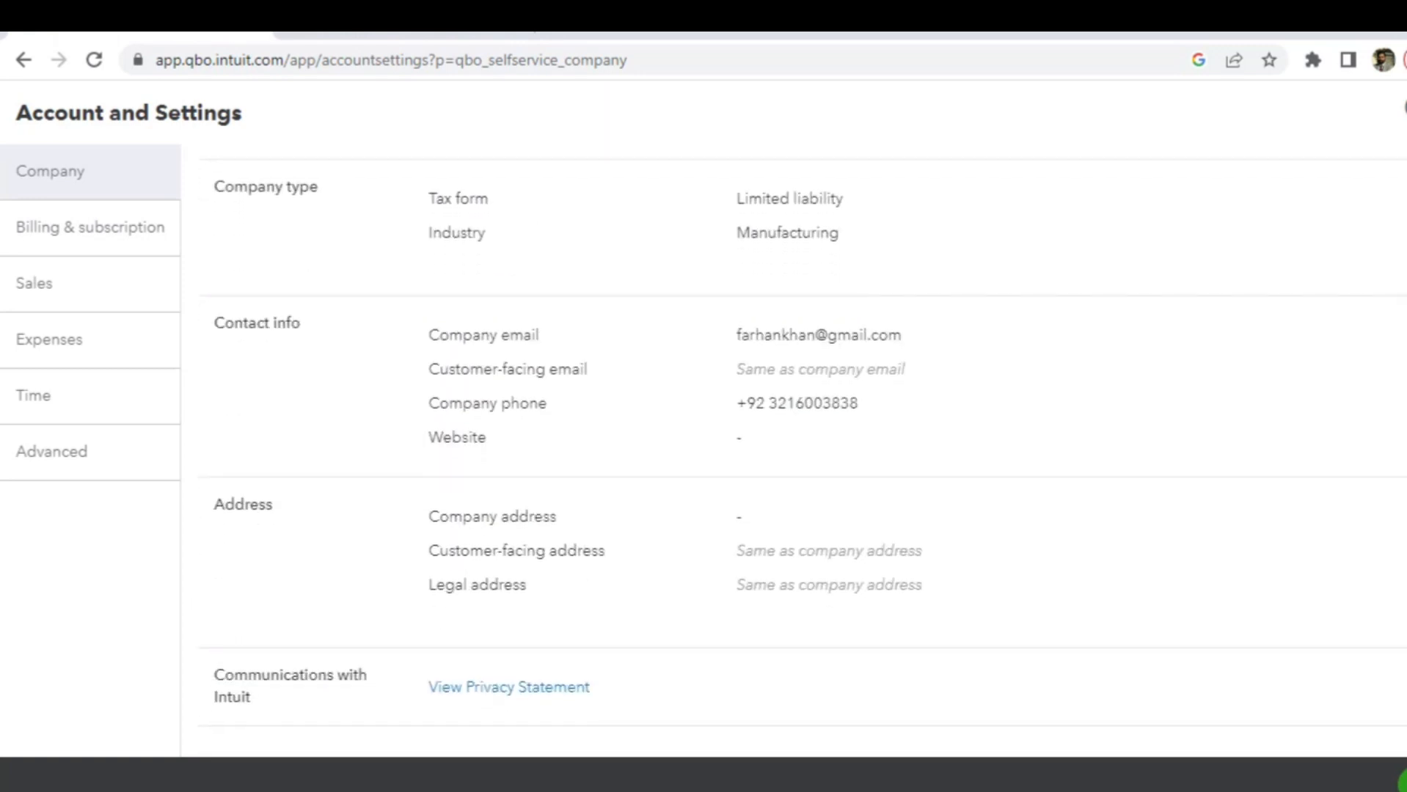
{"action": "scroll", "coordinate": [803, 453], "scroll_direction": "down", "scroll_amount": 1}
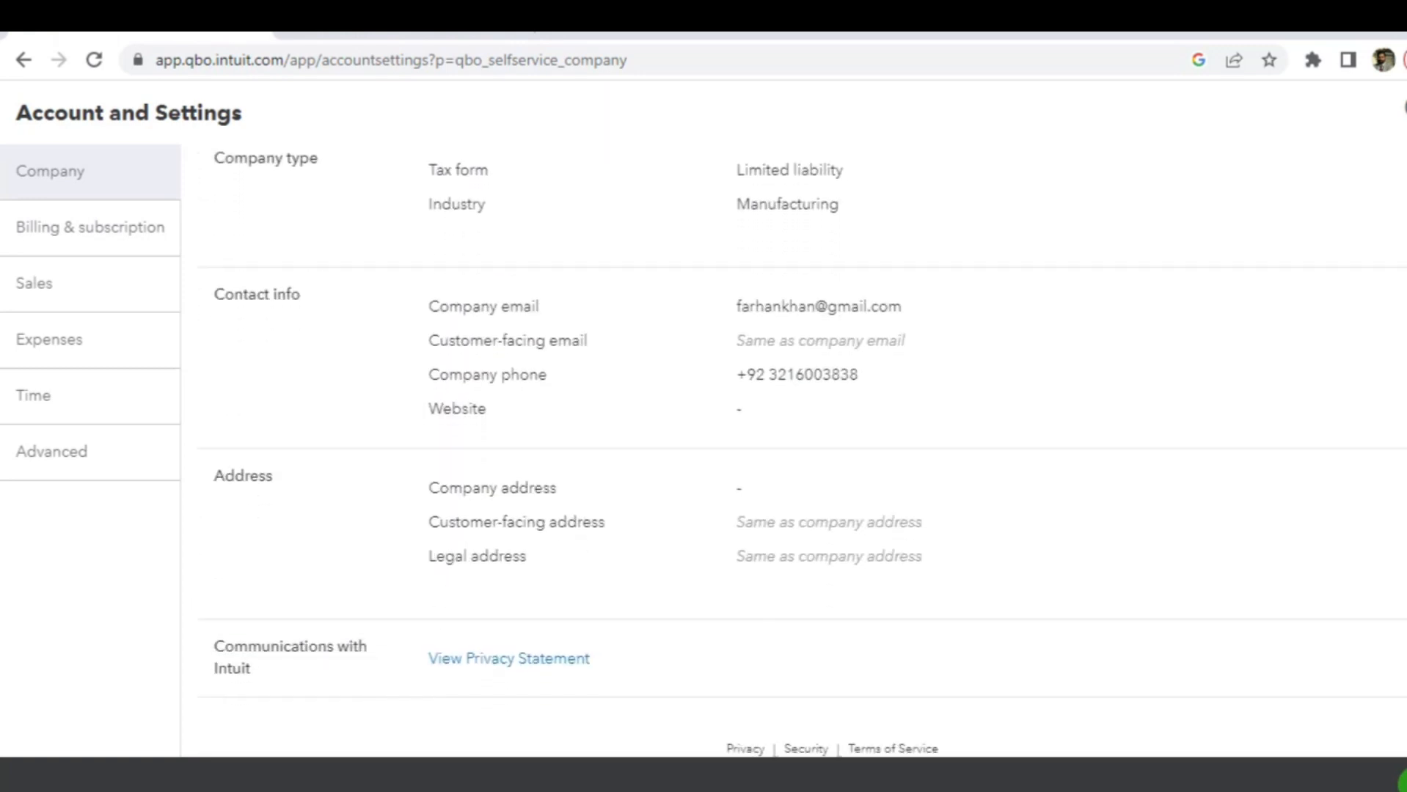
{"action": "scroll", "coordinate": [803, 448], "scroll_direction": "up", "scroll_amount": 4}
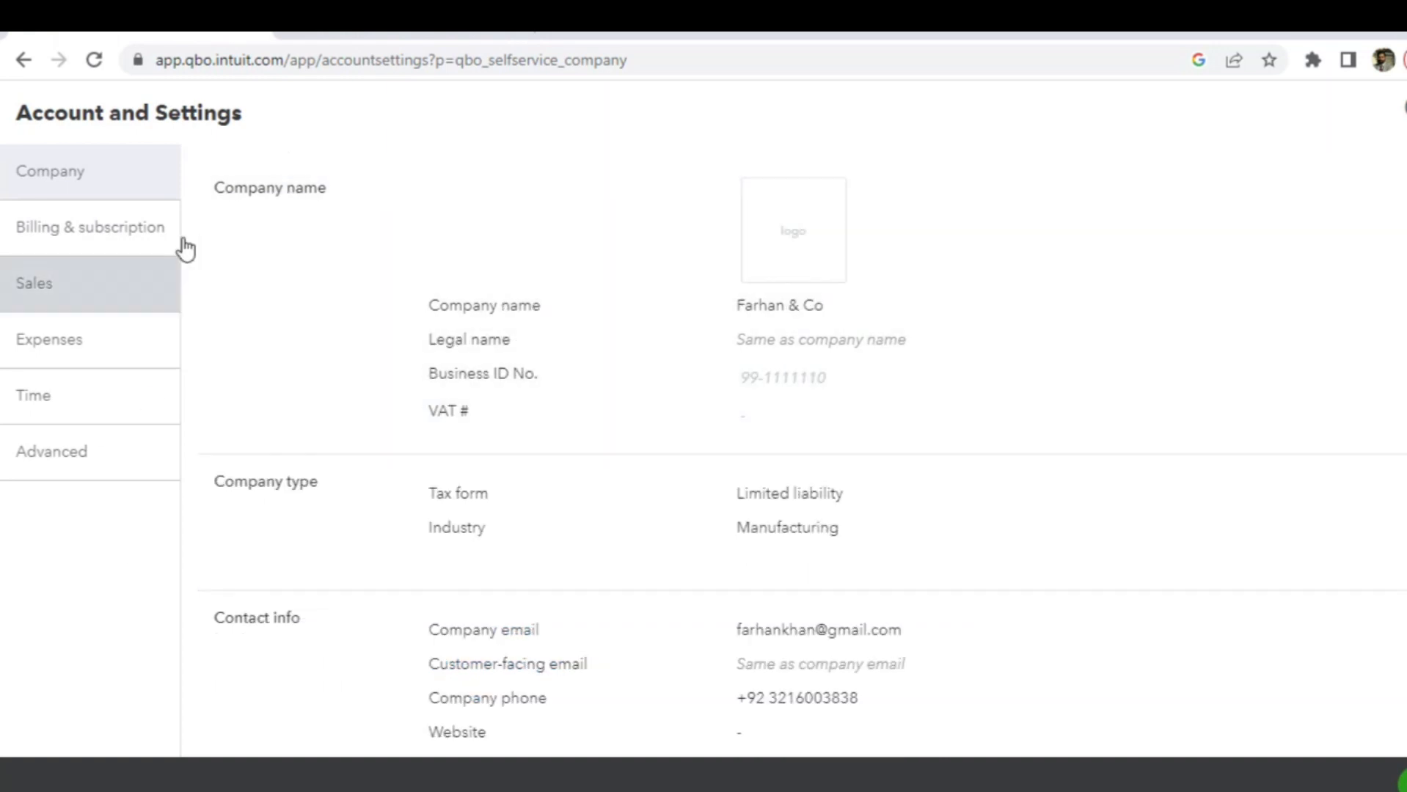
{"action": "left_click", "coordinate": [100, 240]}
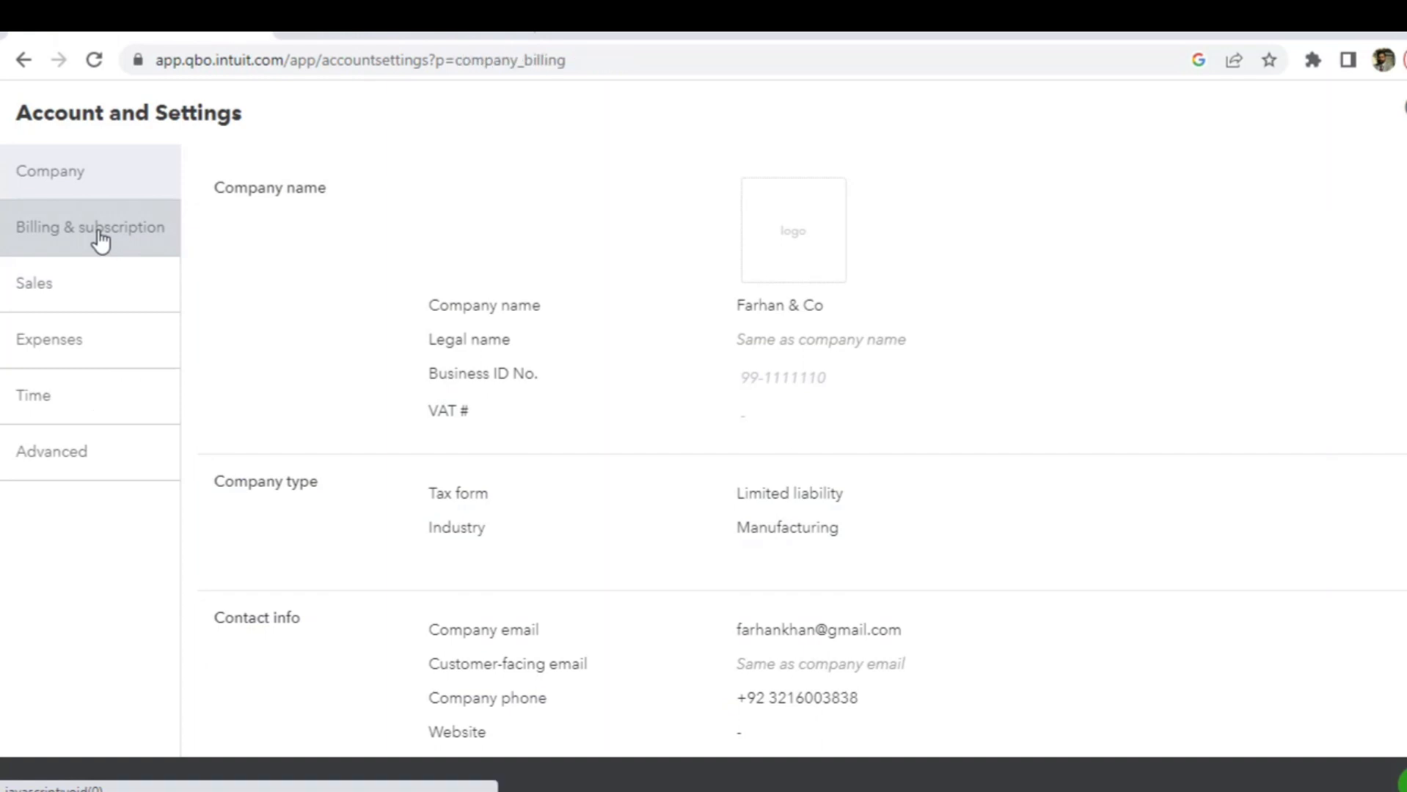
{"action": "left_click", "coordinate": [85, 300]}
{"action": "left_click", "coordinate": [80, 354]}
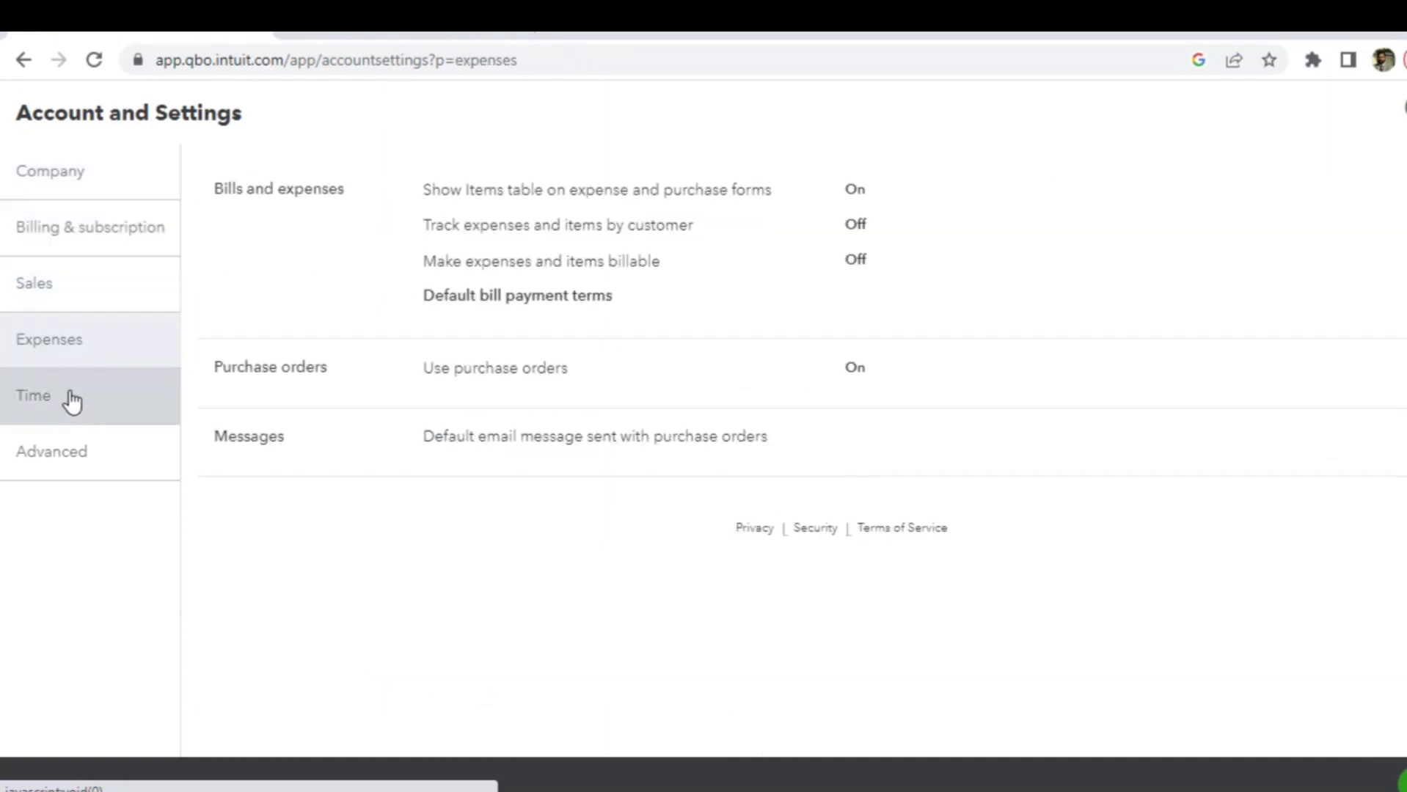
{"action": "left_click", "coordinate": [70, 398]}
{"action": "left_click", "coordinate": [70, 461]}
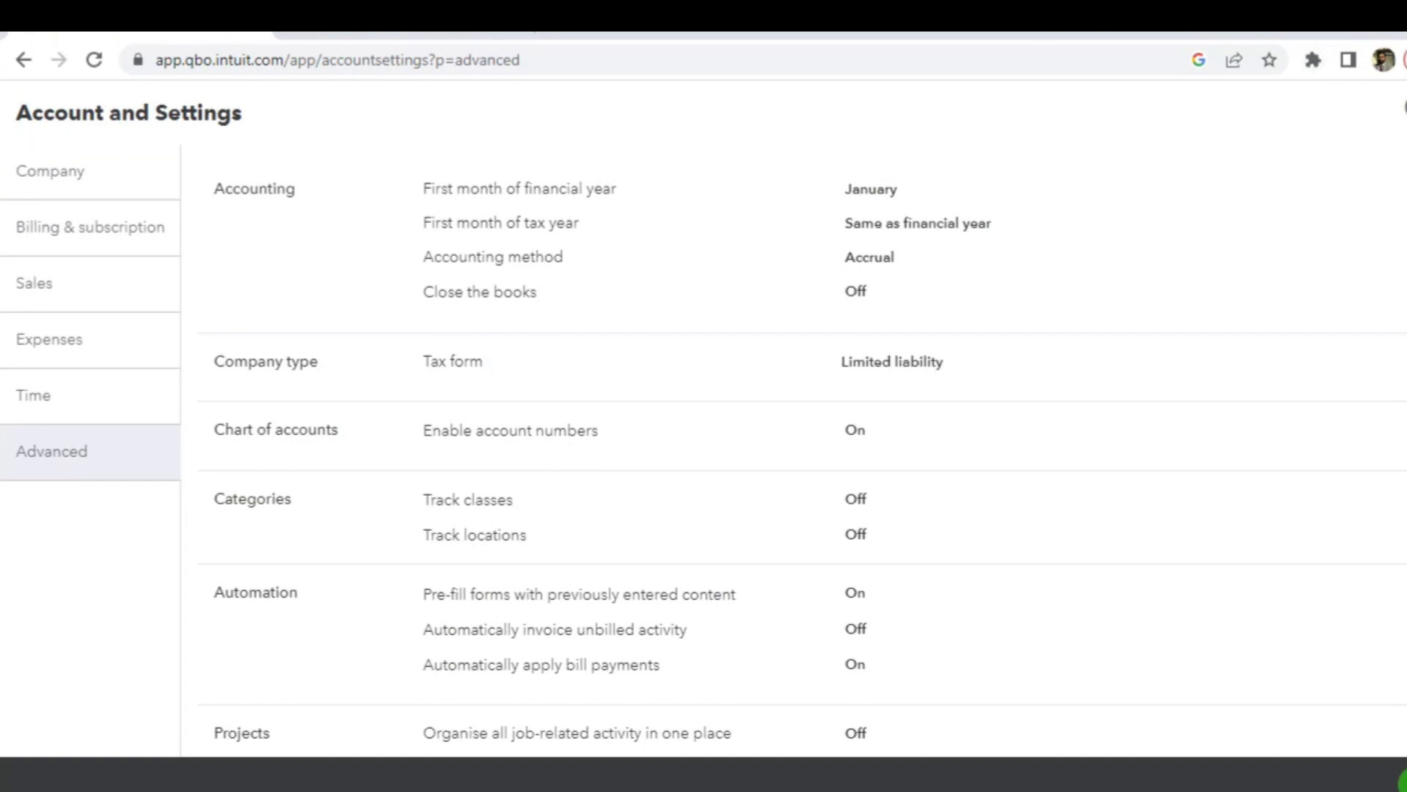
{"action": "left_click", "coordinate": [1405, 108]}
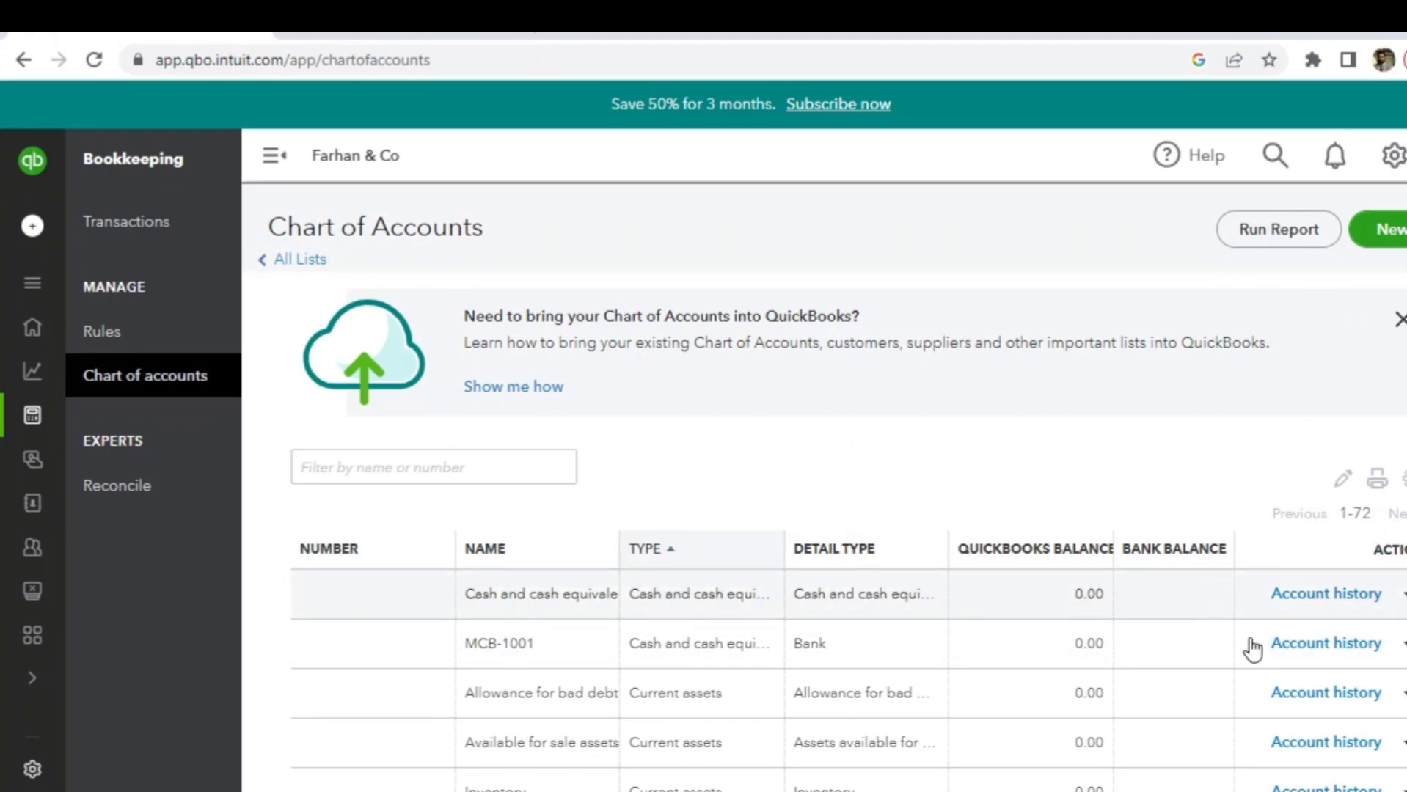
- Edit the MCB-1001 account to give it account number 100-101 and save it
{"action": "left_click", "coordinate": [1402, 649]}
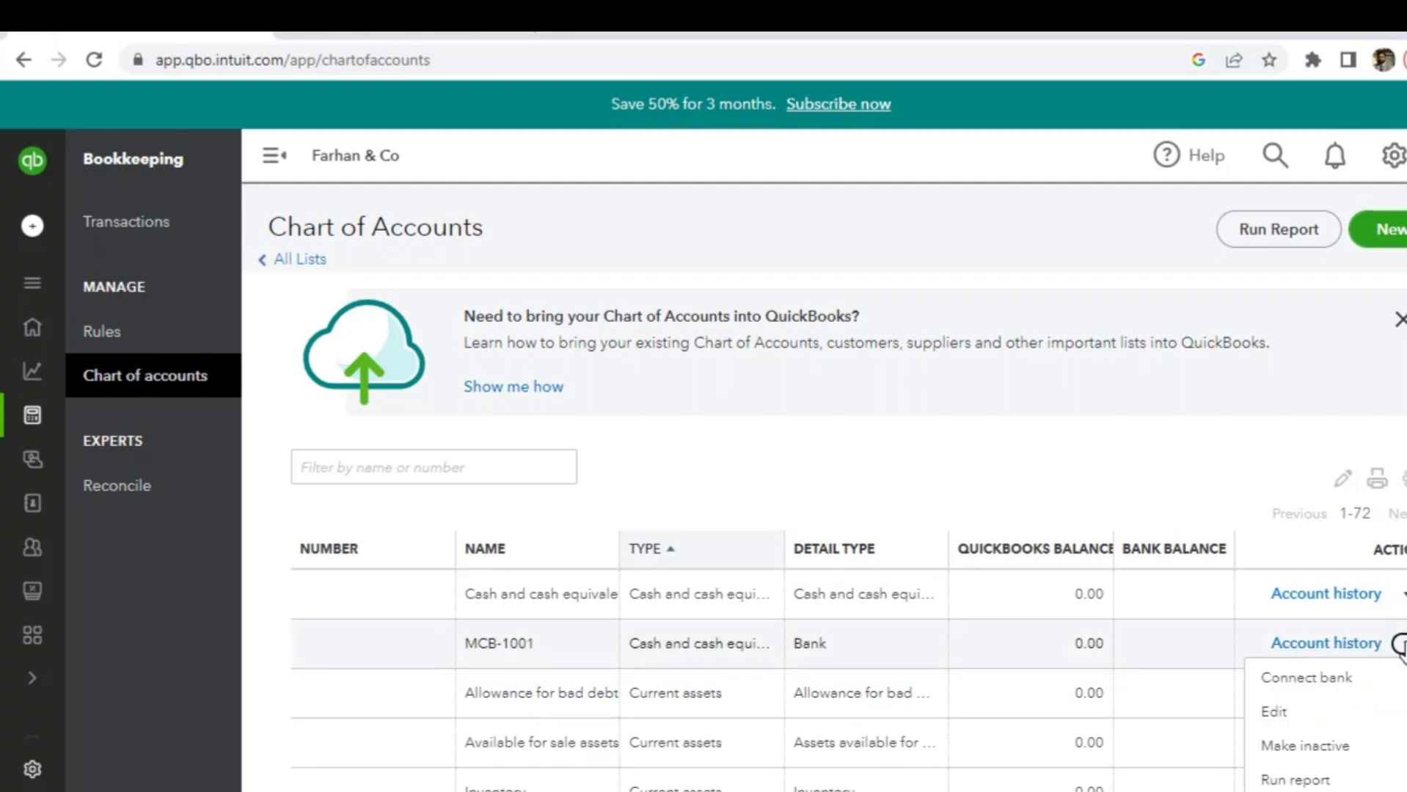
{"action": "left_click", "coordinate": [1275, 708]}
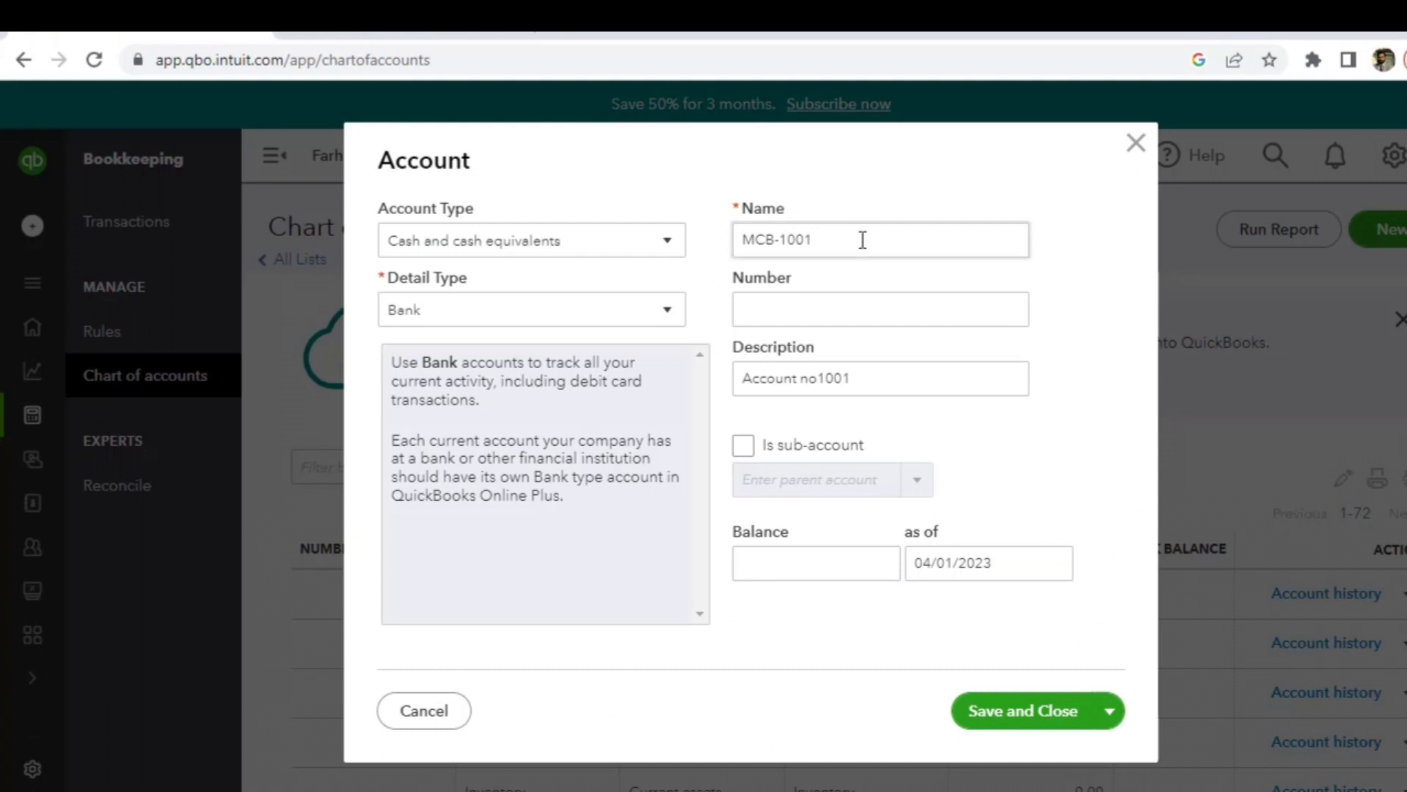
{"action": "left_click", "coordinate": [801, 309]}
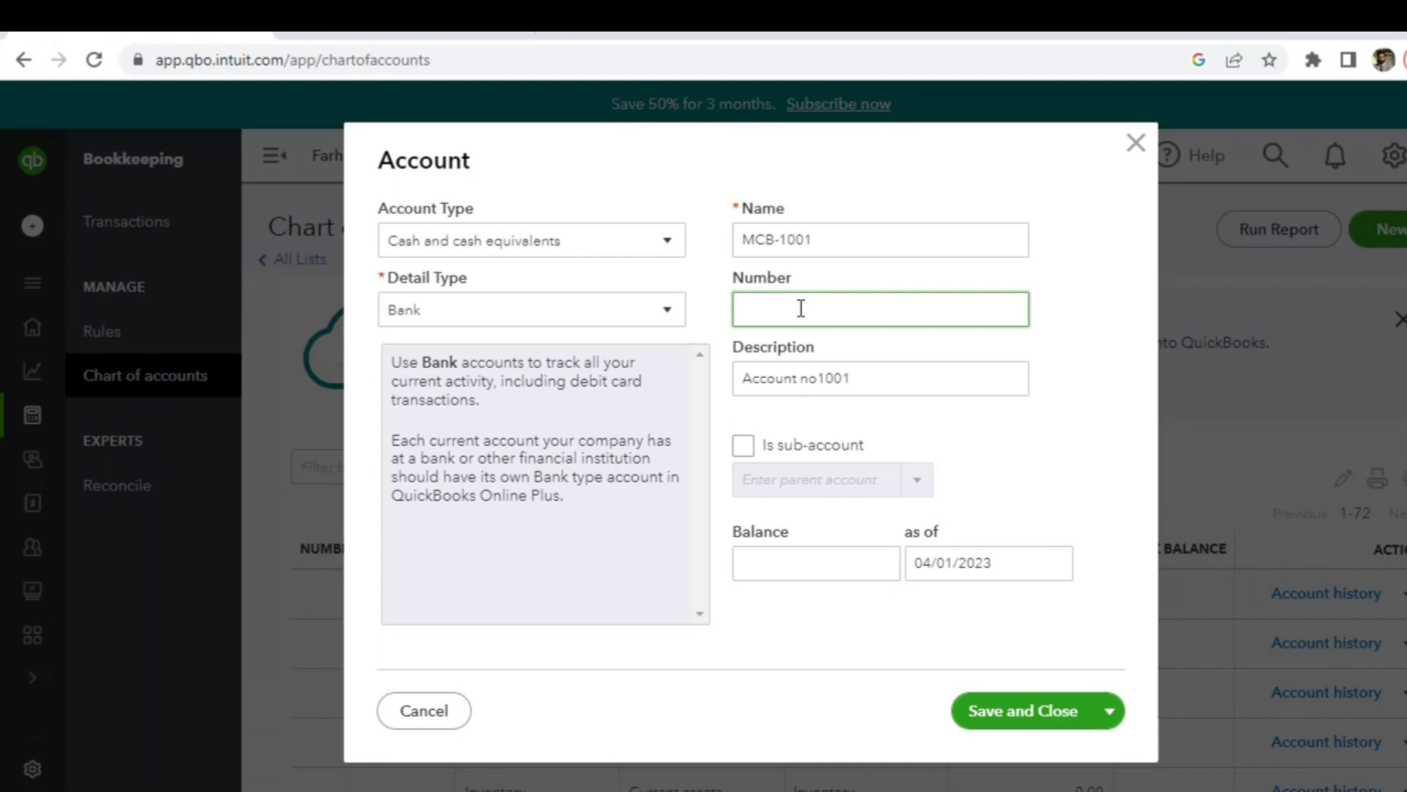
{"action": "type", "text": "100-101"}
{"action": "left_click", "coordinate": [1029, 713]}
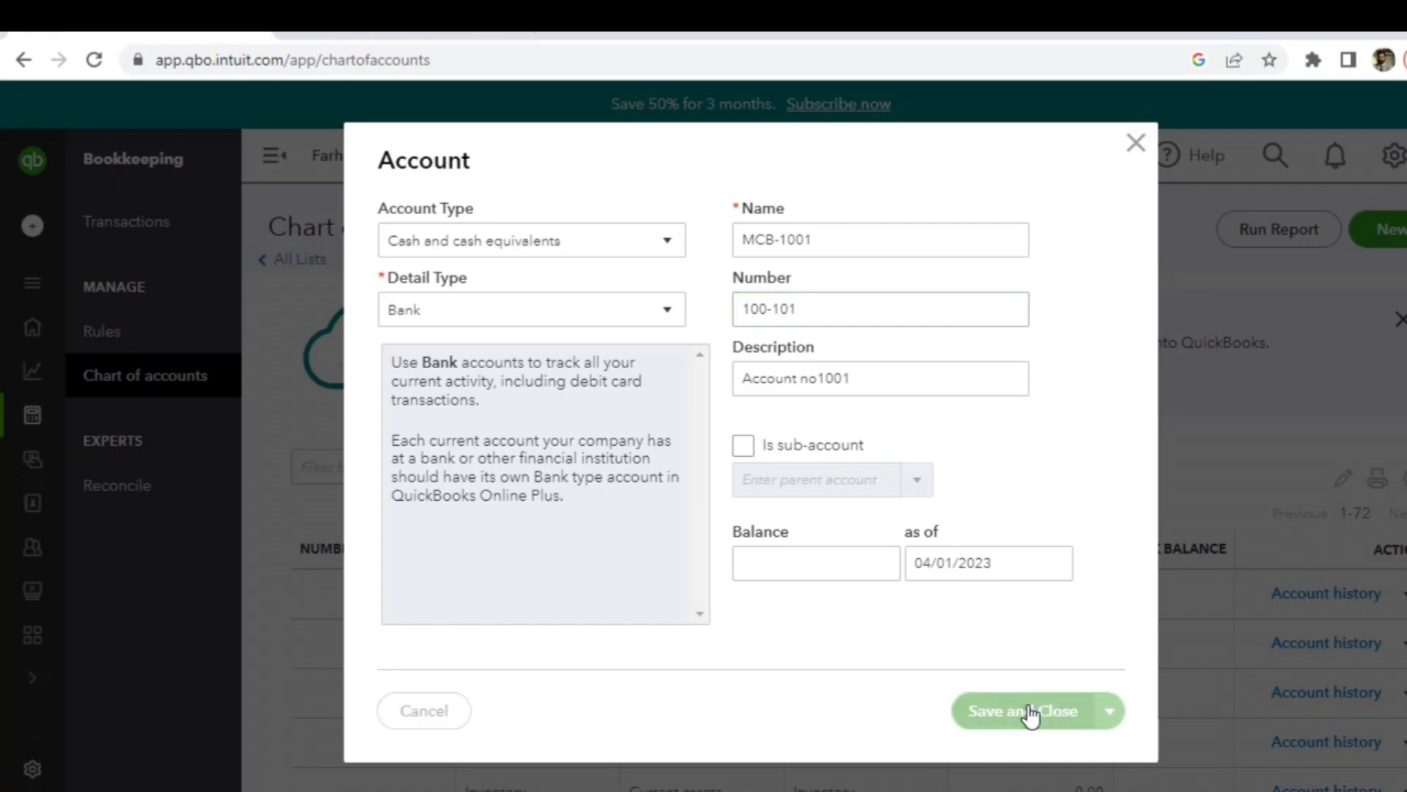
{"action": "scroll", "coordinate": [977, 487], "scroll_direction": "down", "scroll_amount": 5}
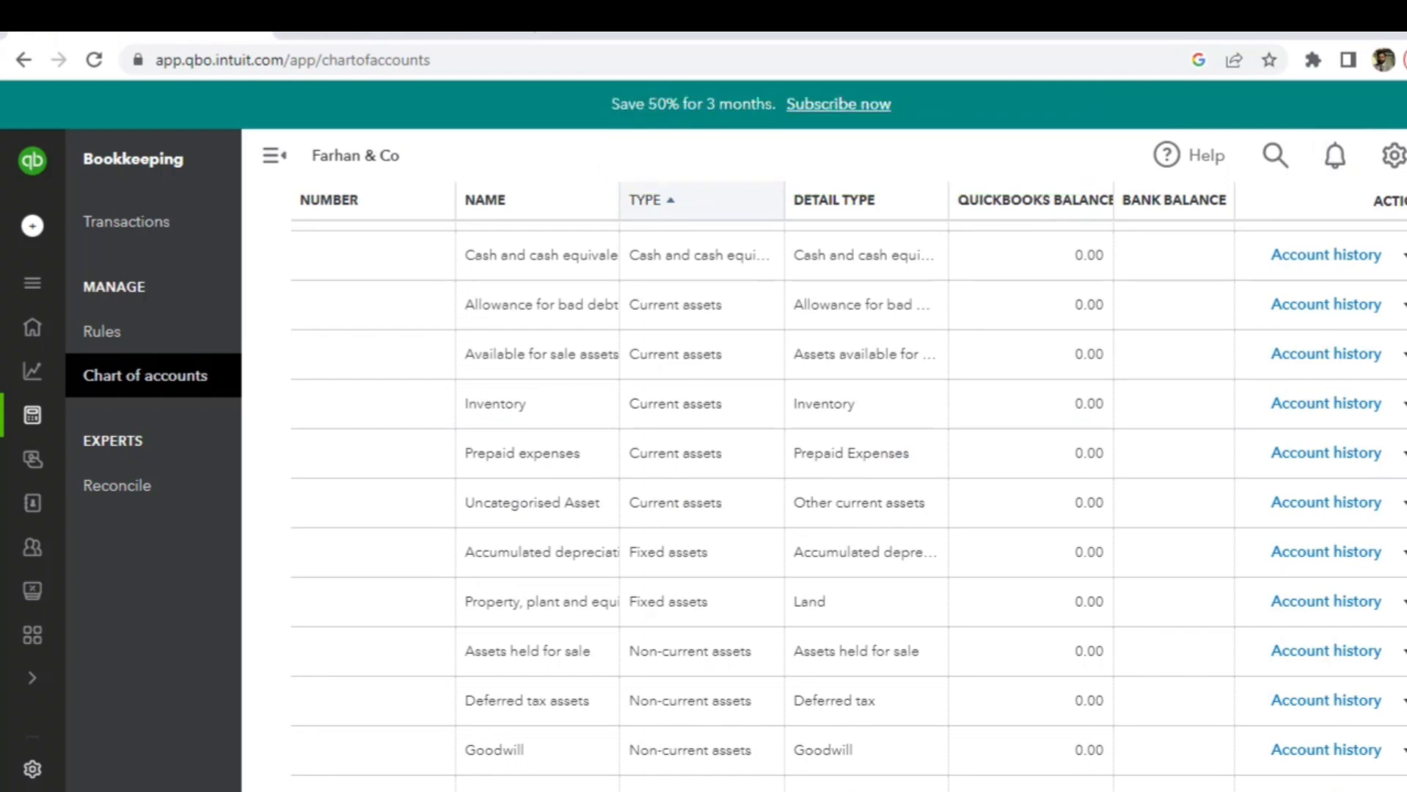
{"action": "scroll", "coordinate": [718, 311], "scroll_direction": "up", "scroll_amount": 5}
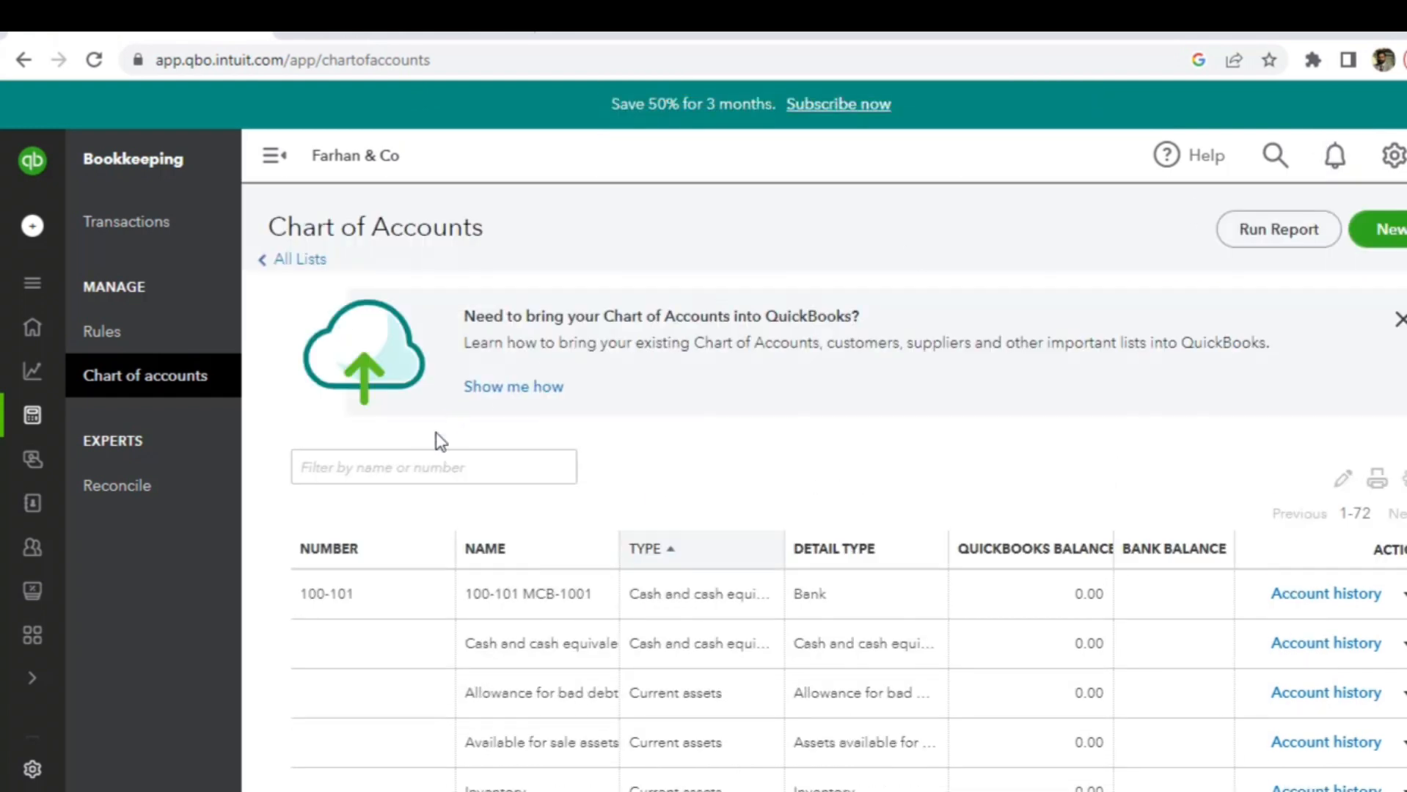
{"action": "left_click", "coordinate": [421, 465]}
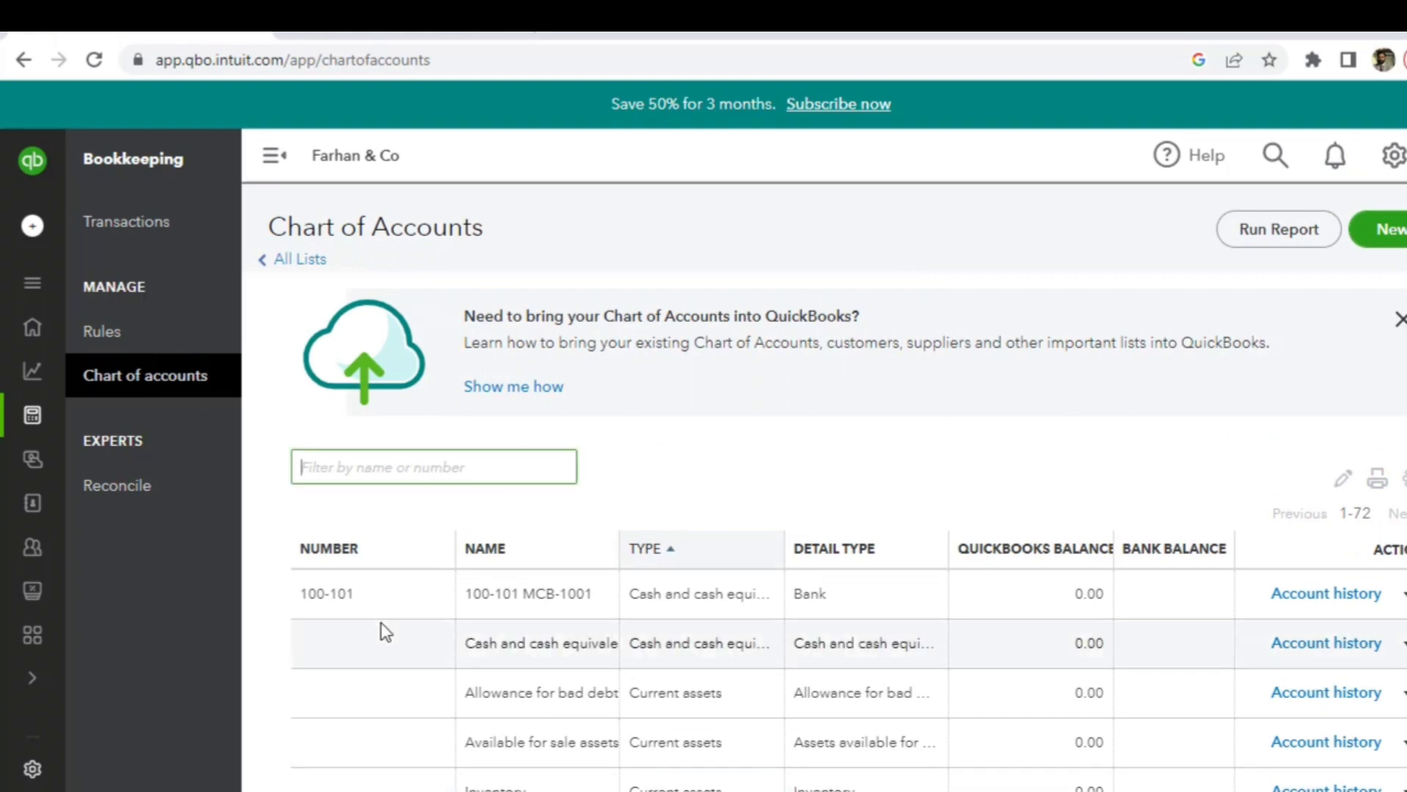